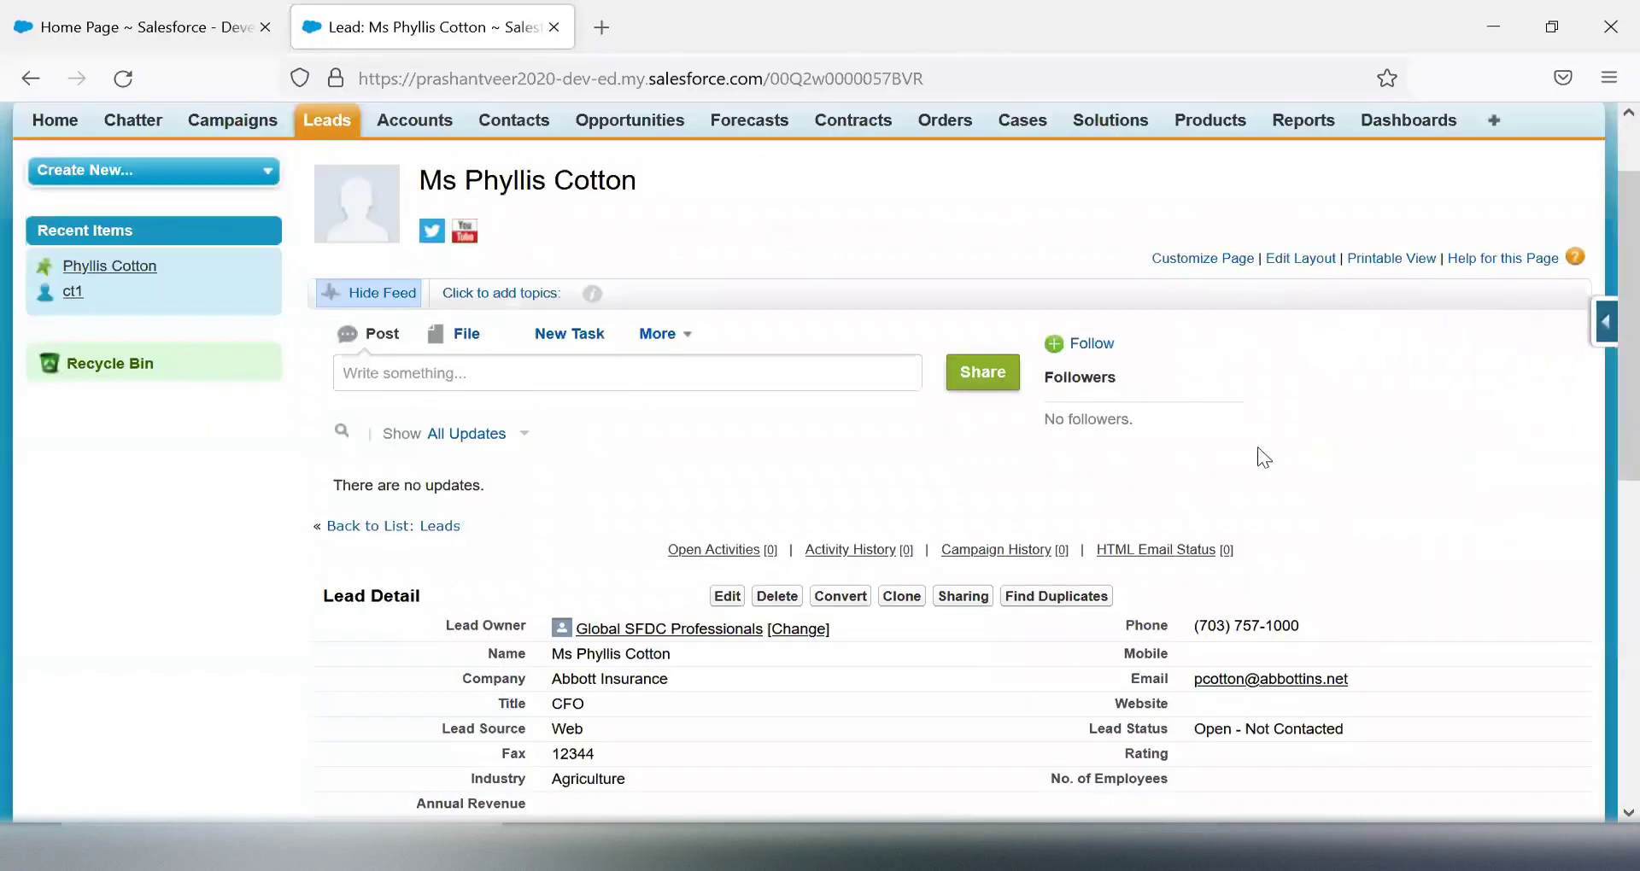
Step: Highlight the lead's Lead Status (Open - Not Contacted) and Industry (Agriculture), then bring up the force.com quick access menu
scroll(1323, 427, down, 5)
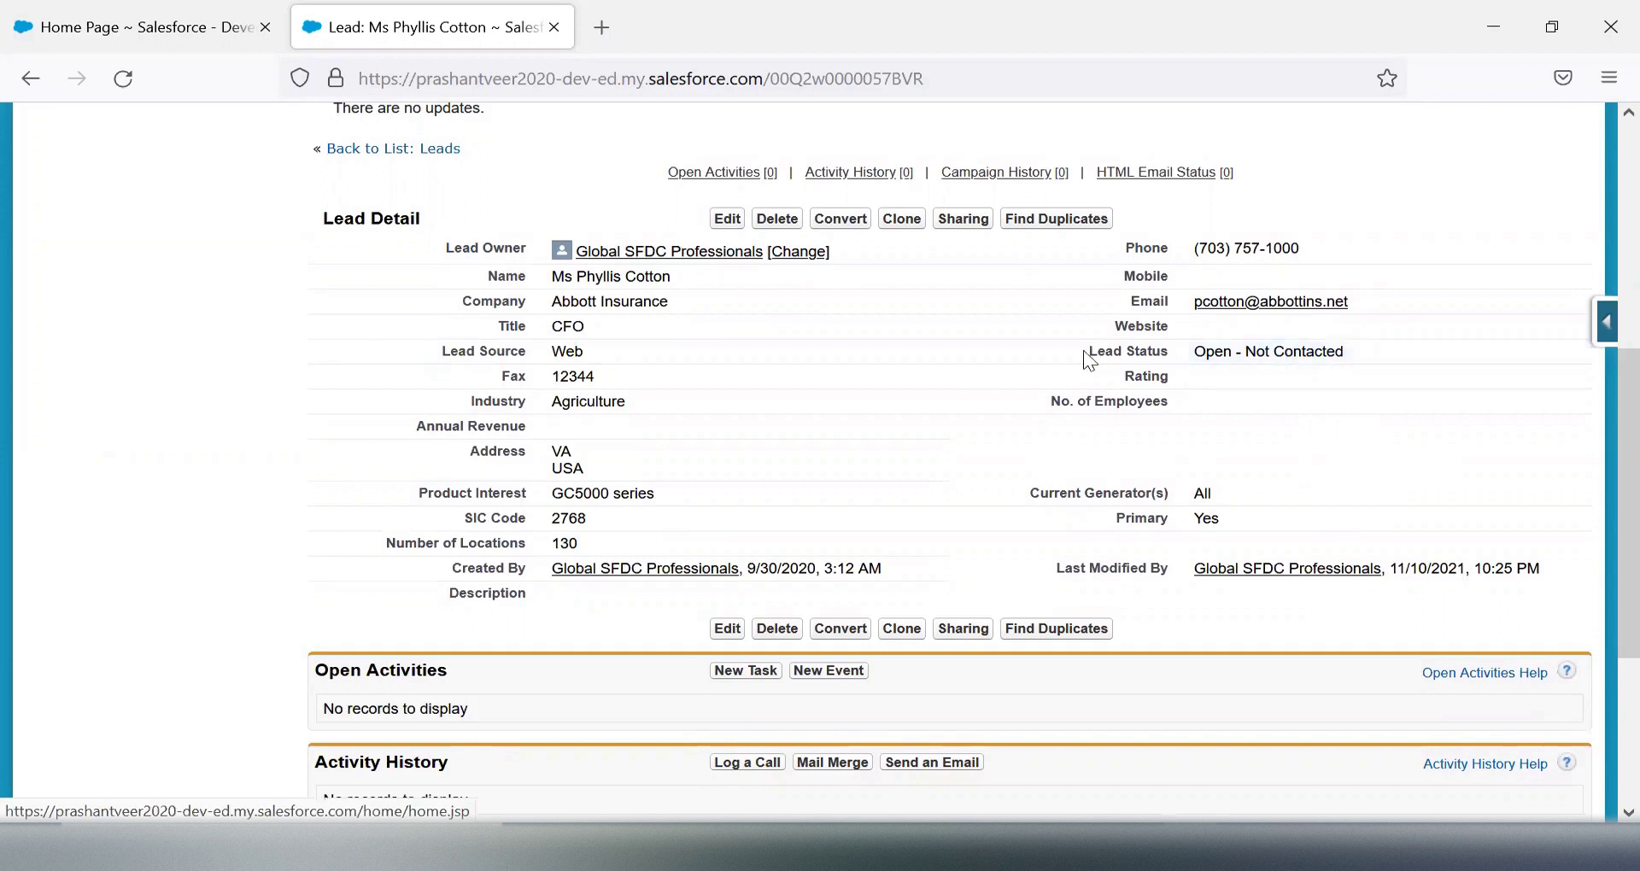
drag(1087, 353, 1169, 353)
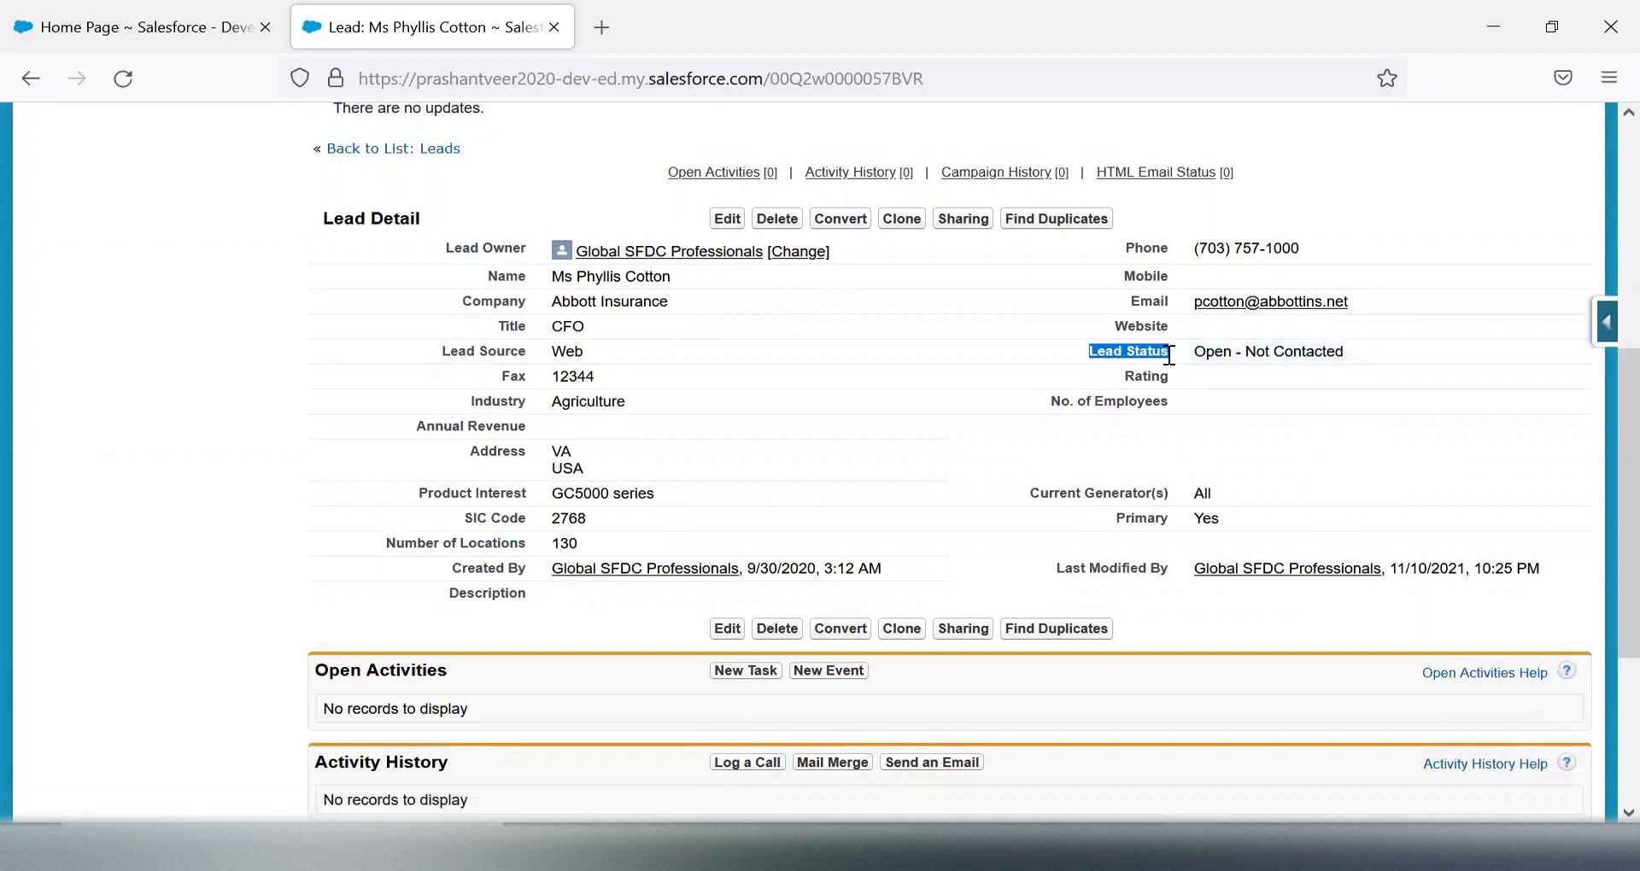
double_click(511, 402)
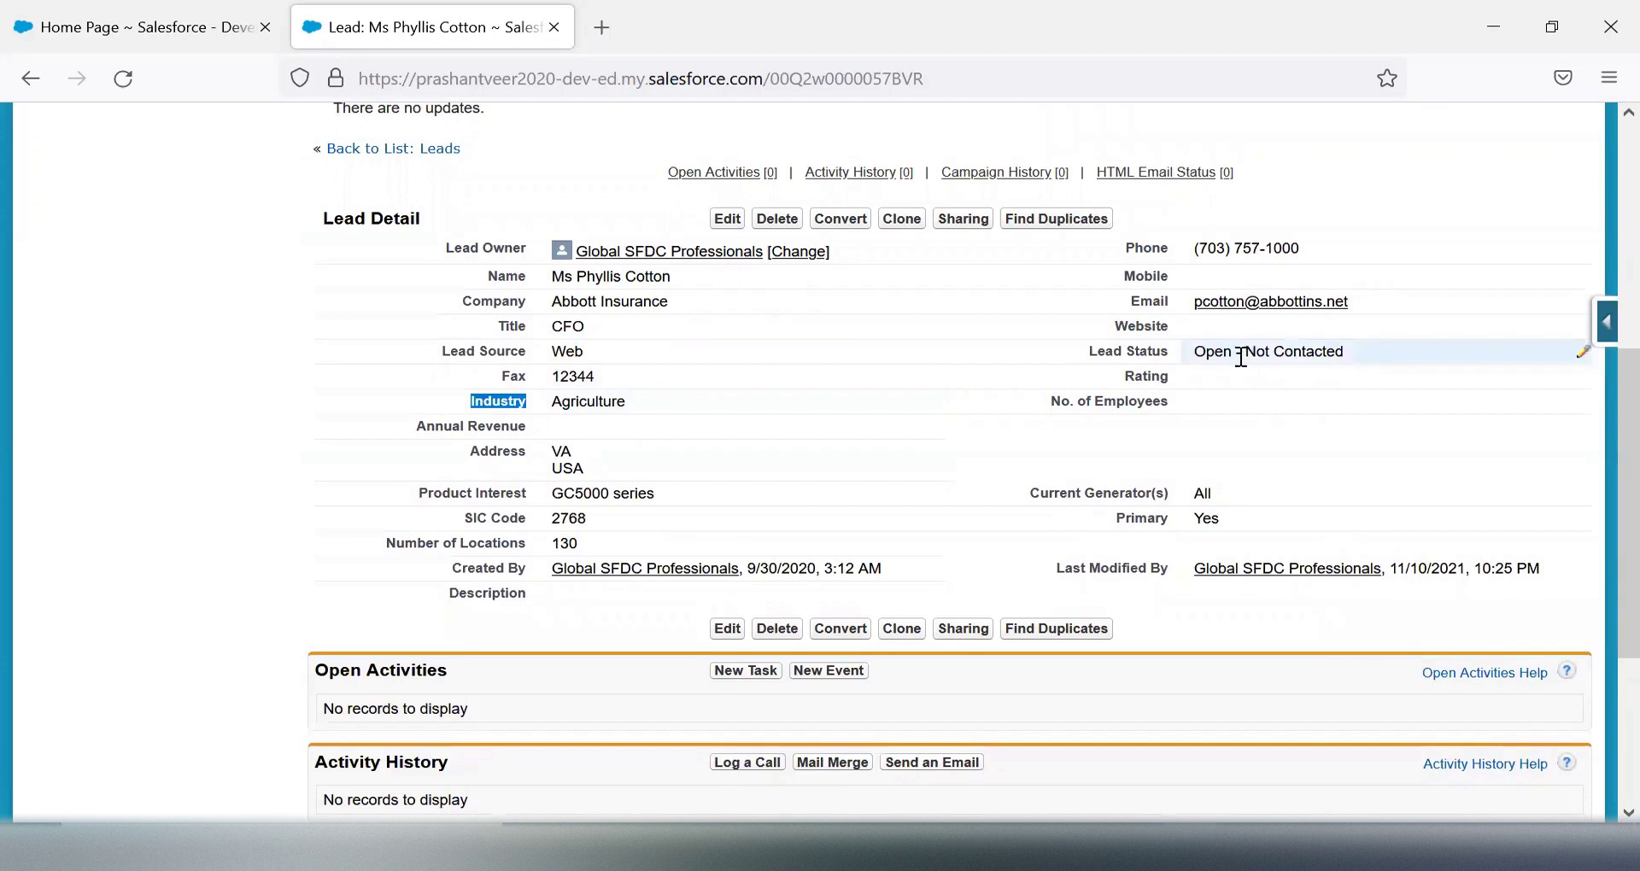
drag(1196, 353, 1366, 353)
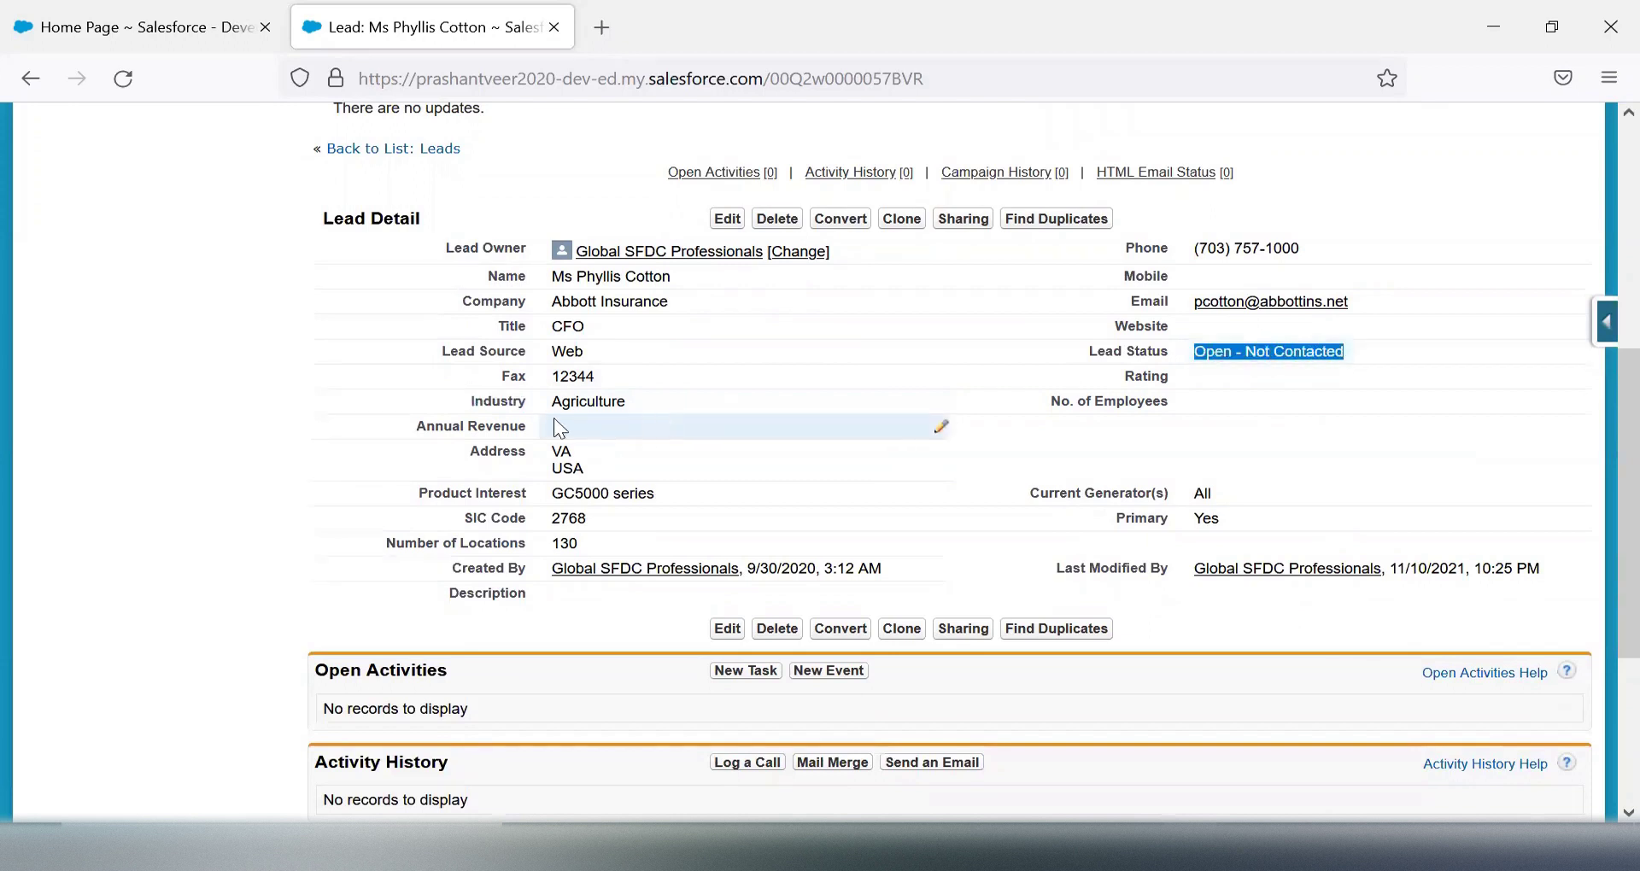
drag(1086, 352, 1348, 358)
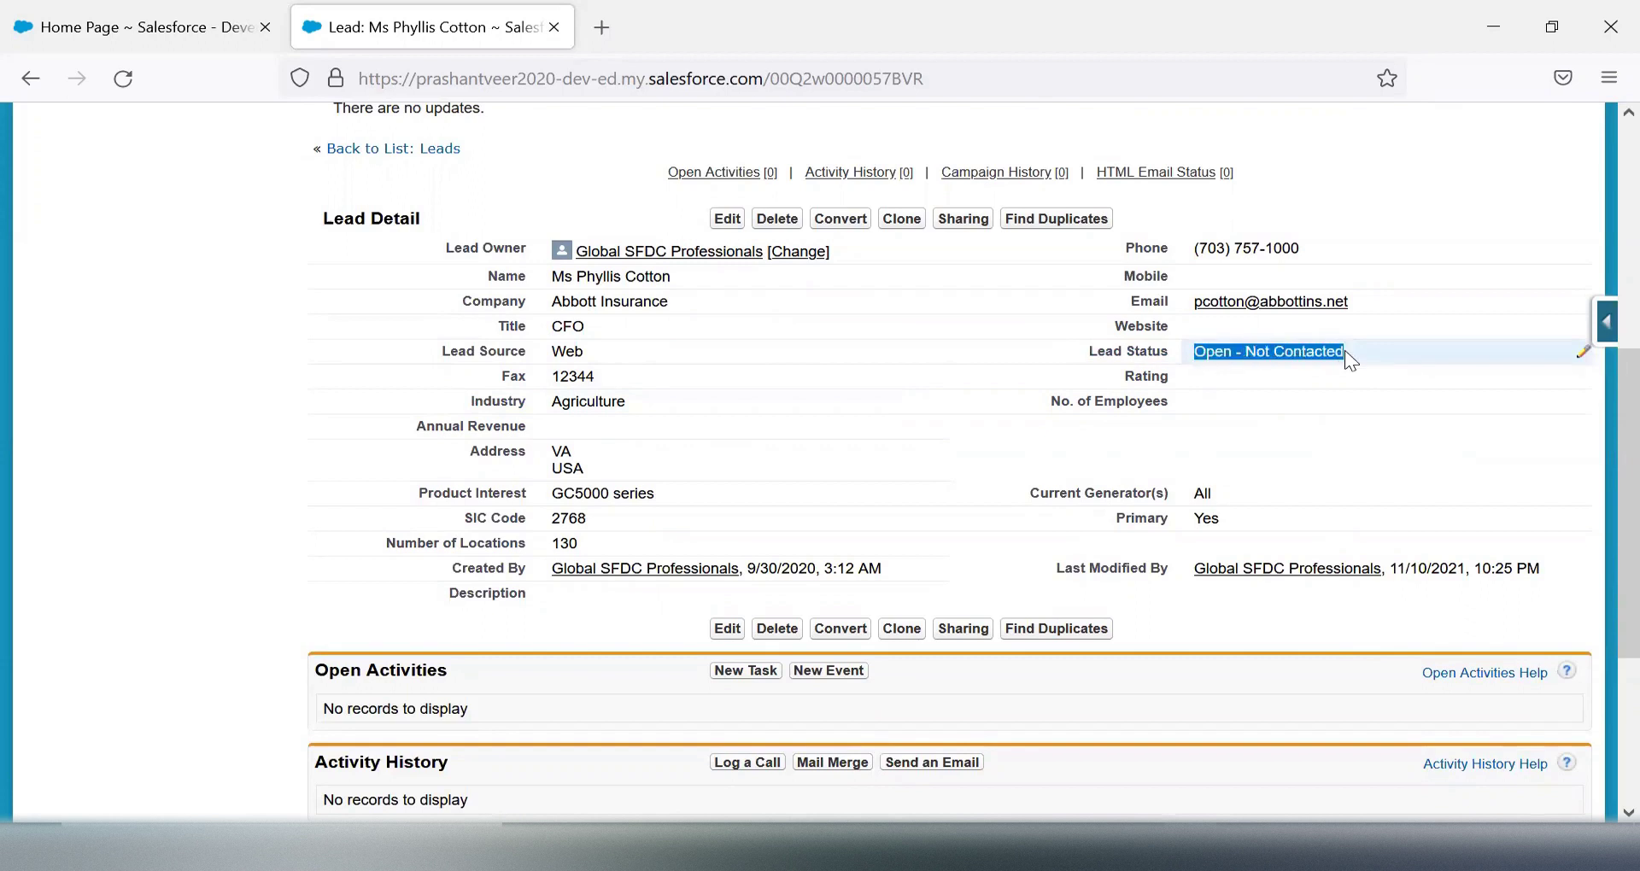
drag(475, 402, 628, 402)
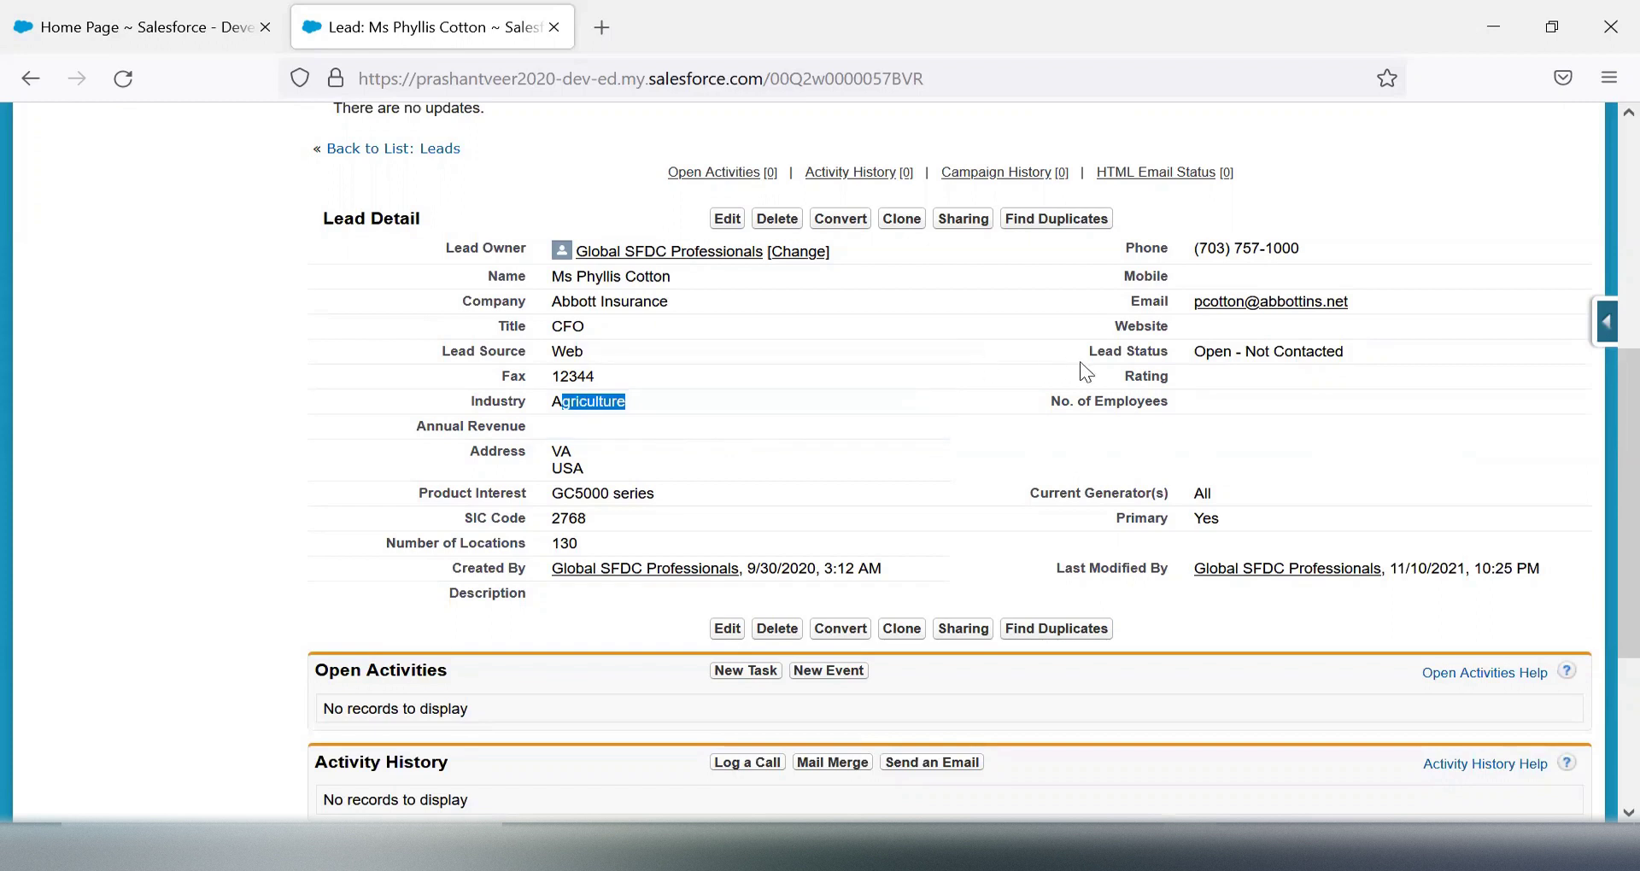
click(1123, 352)
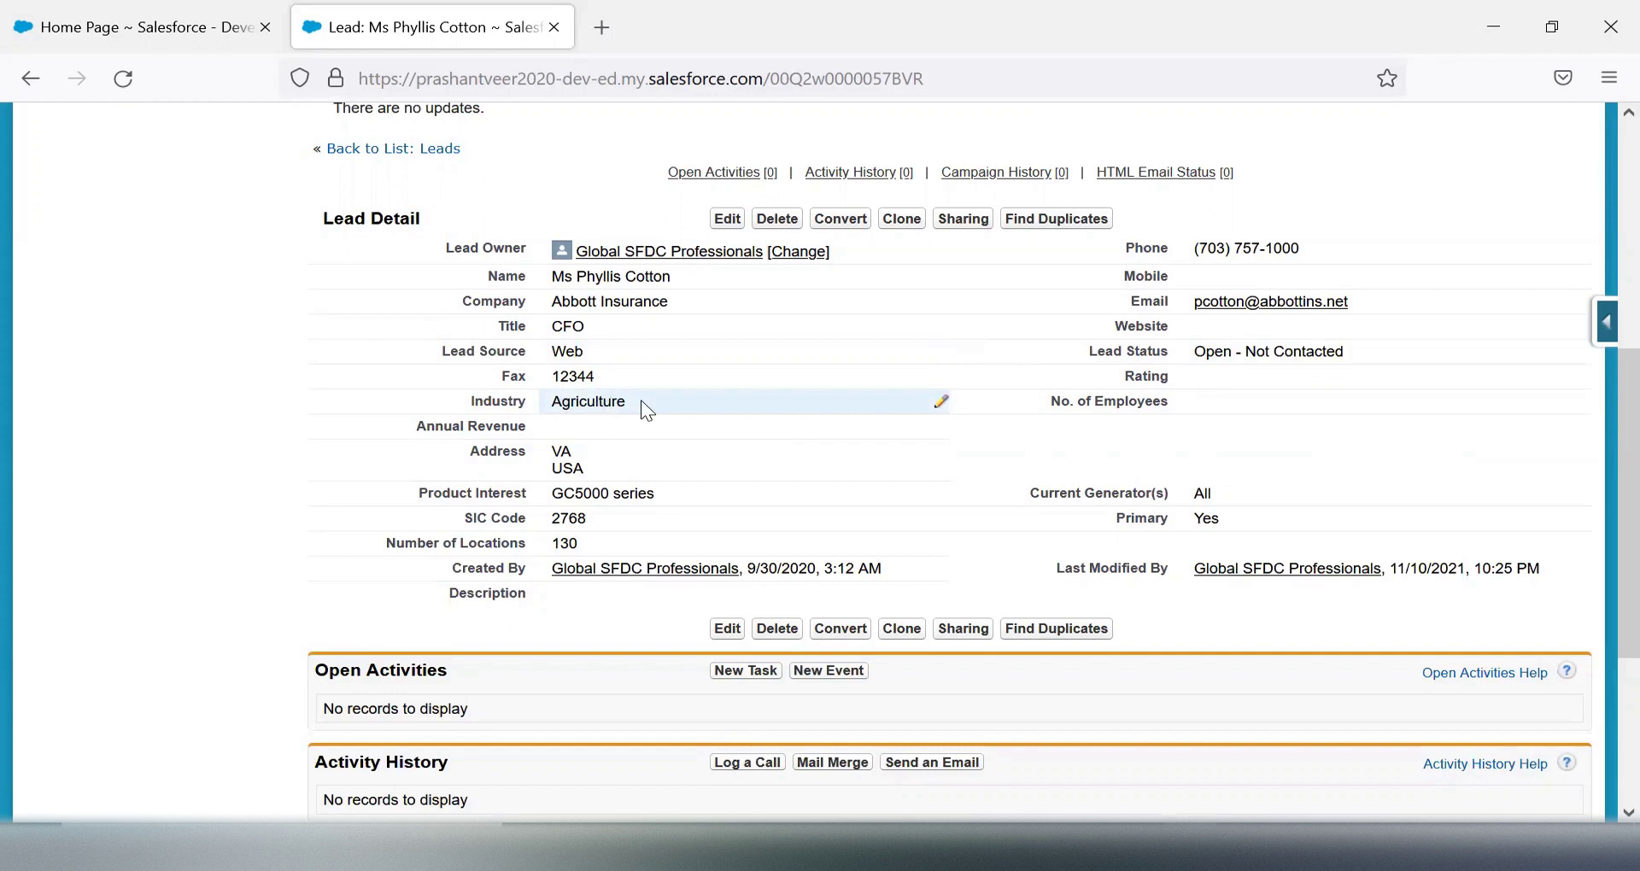
triple_click(581, 400)
click(1604, 322)
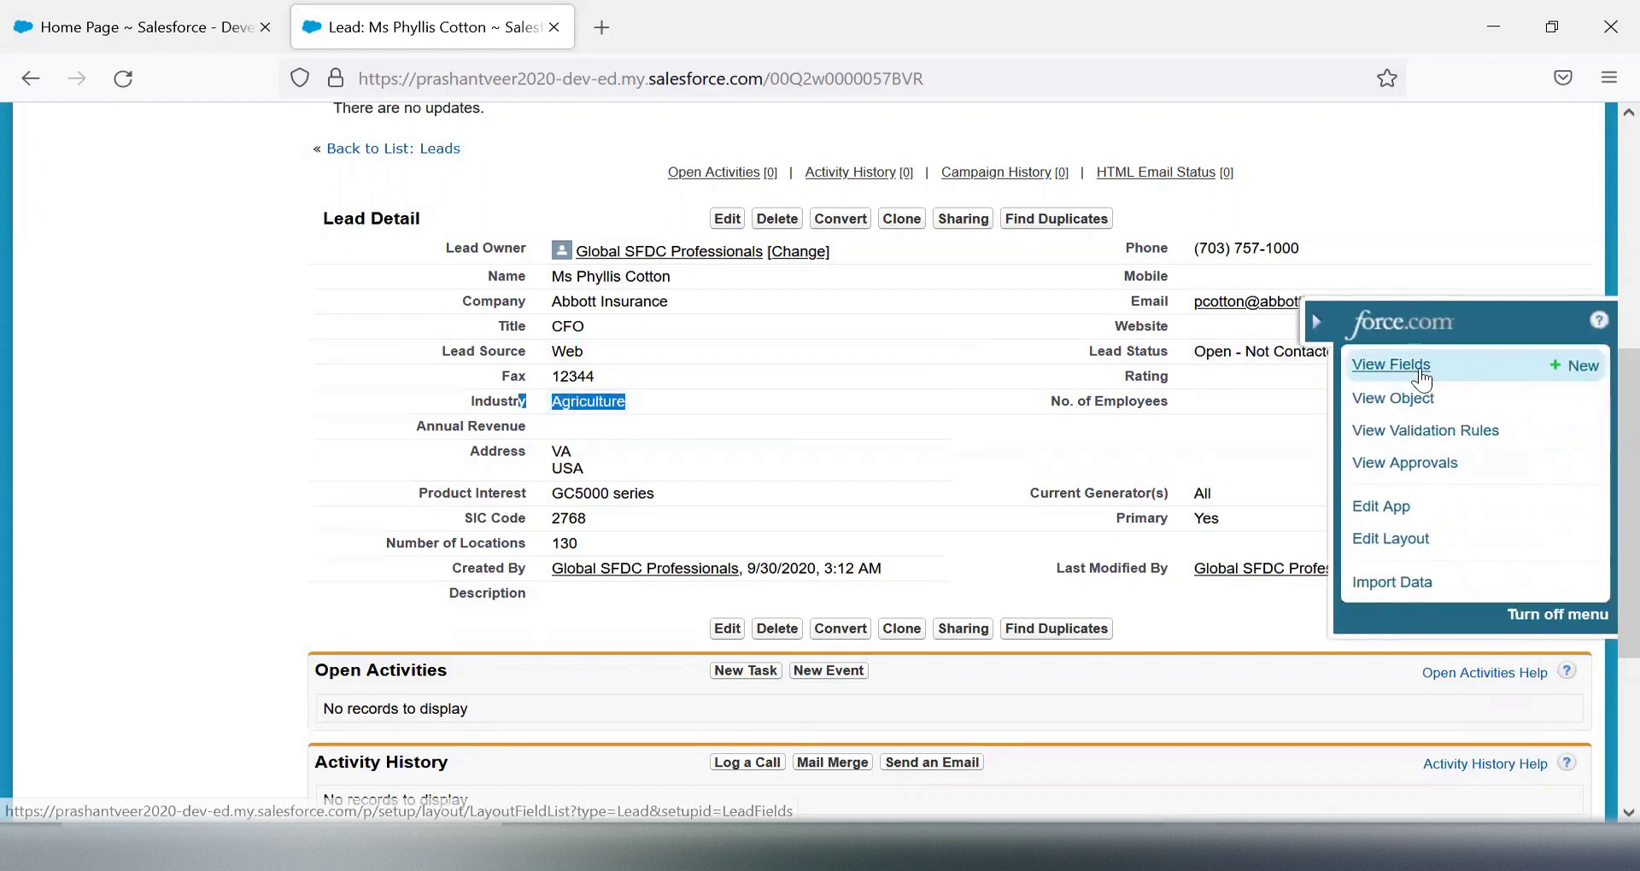
Step: Create a new lead validation rule named SampleValidationRule
click(1419, 432)
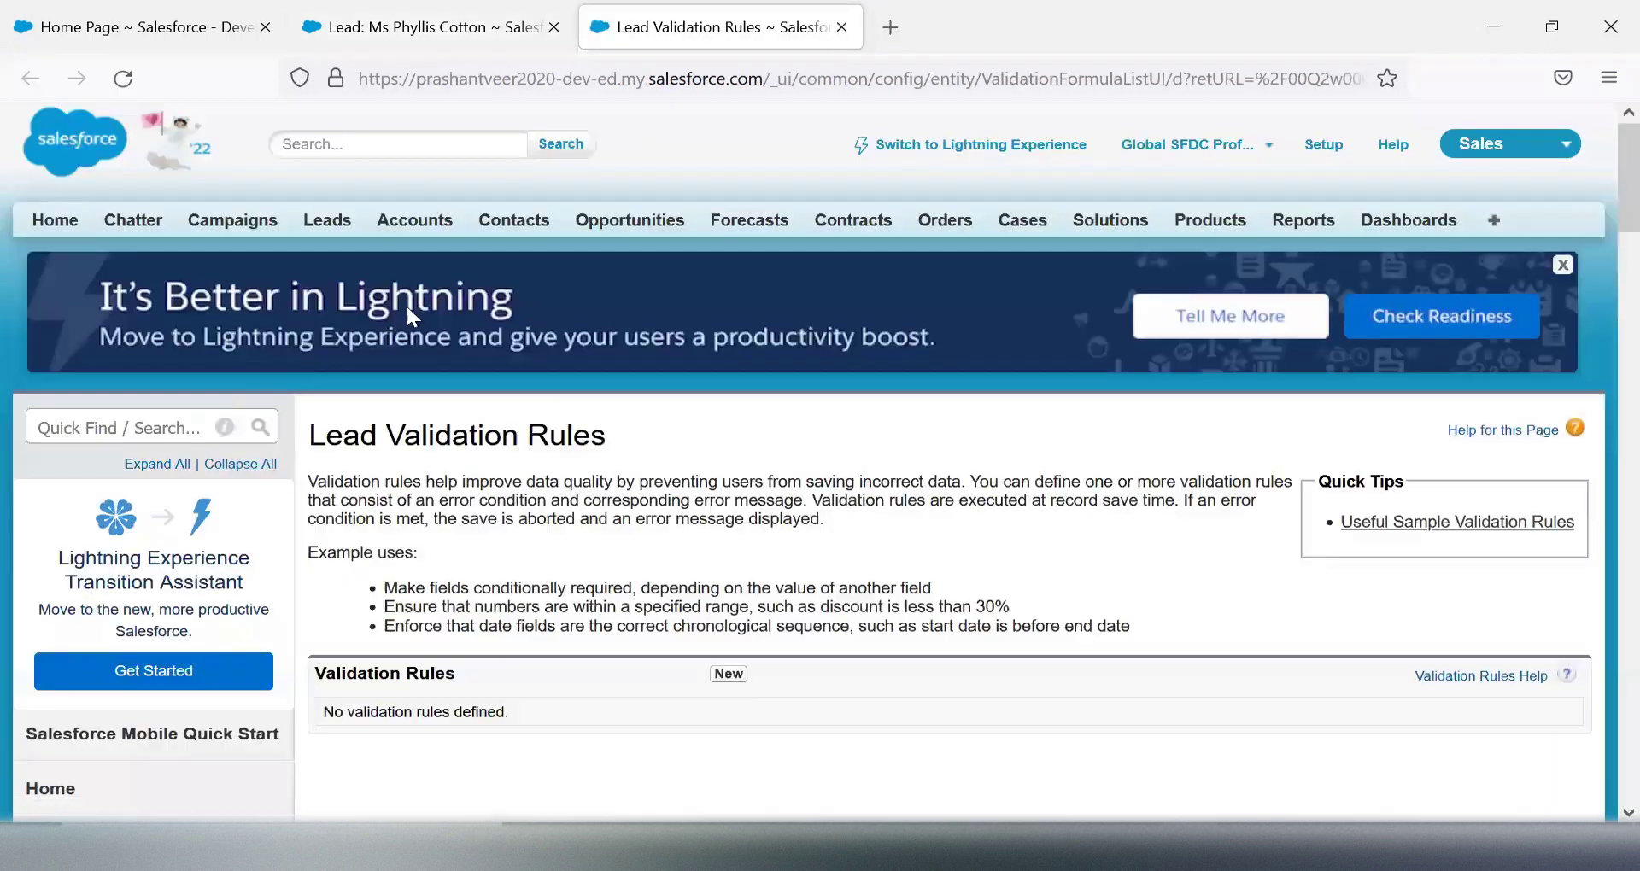
scroll(448, 277, down, 5)
click(727, 299)
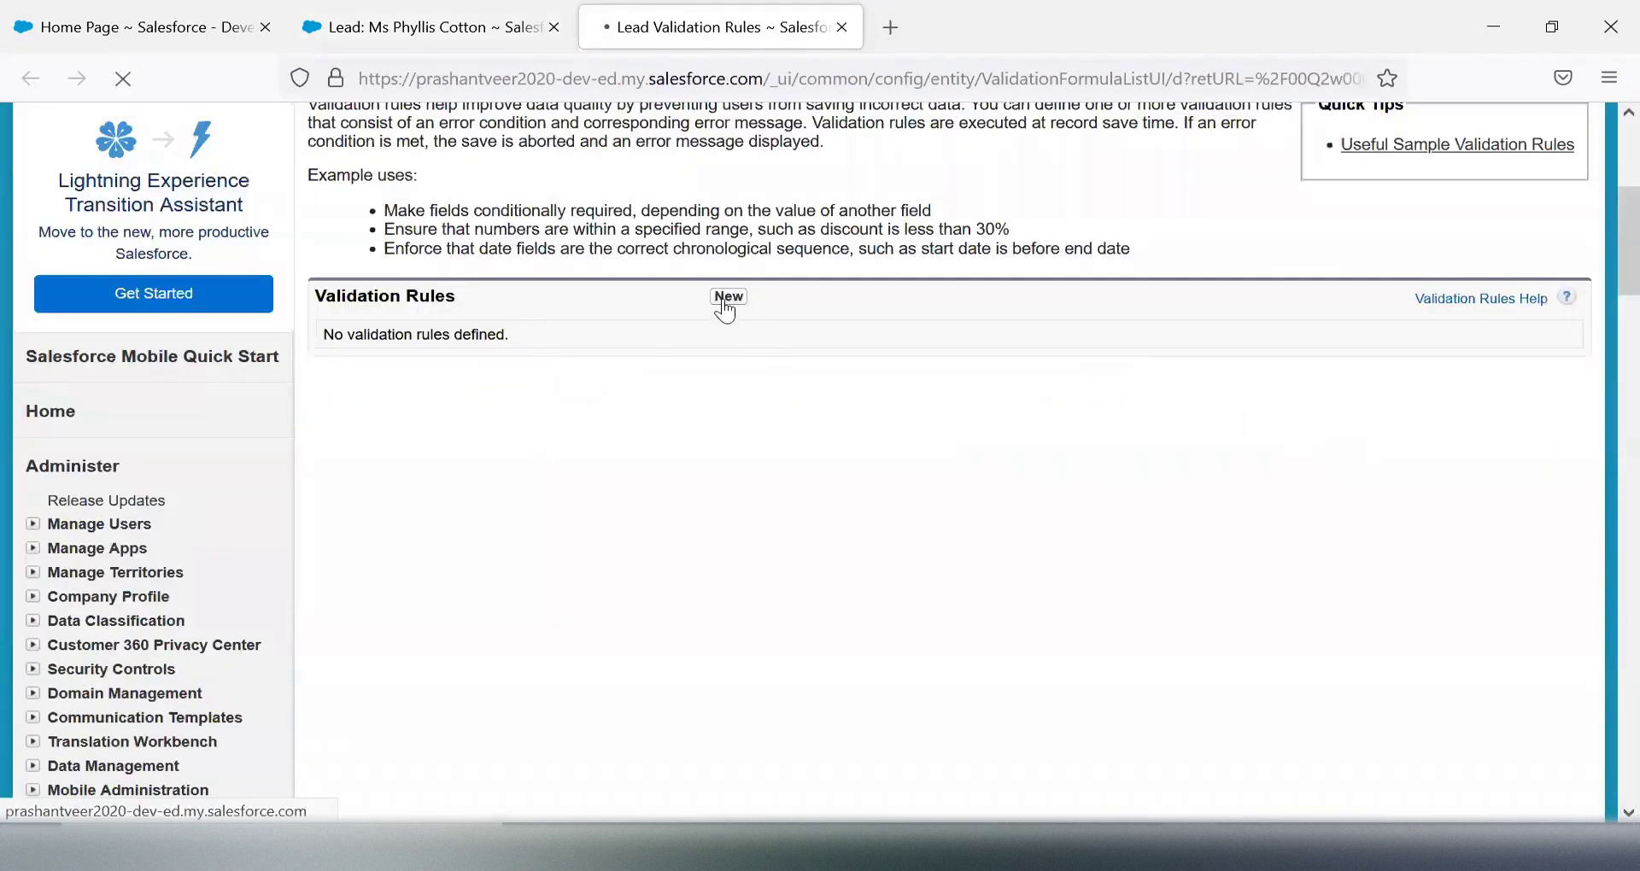
scroll(507, 413, down, 5)
click(460, 215)
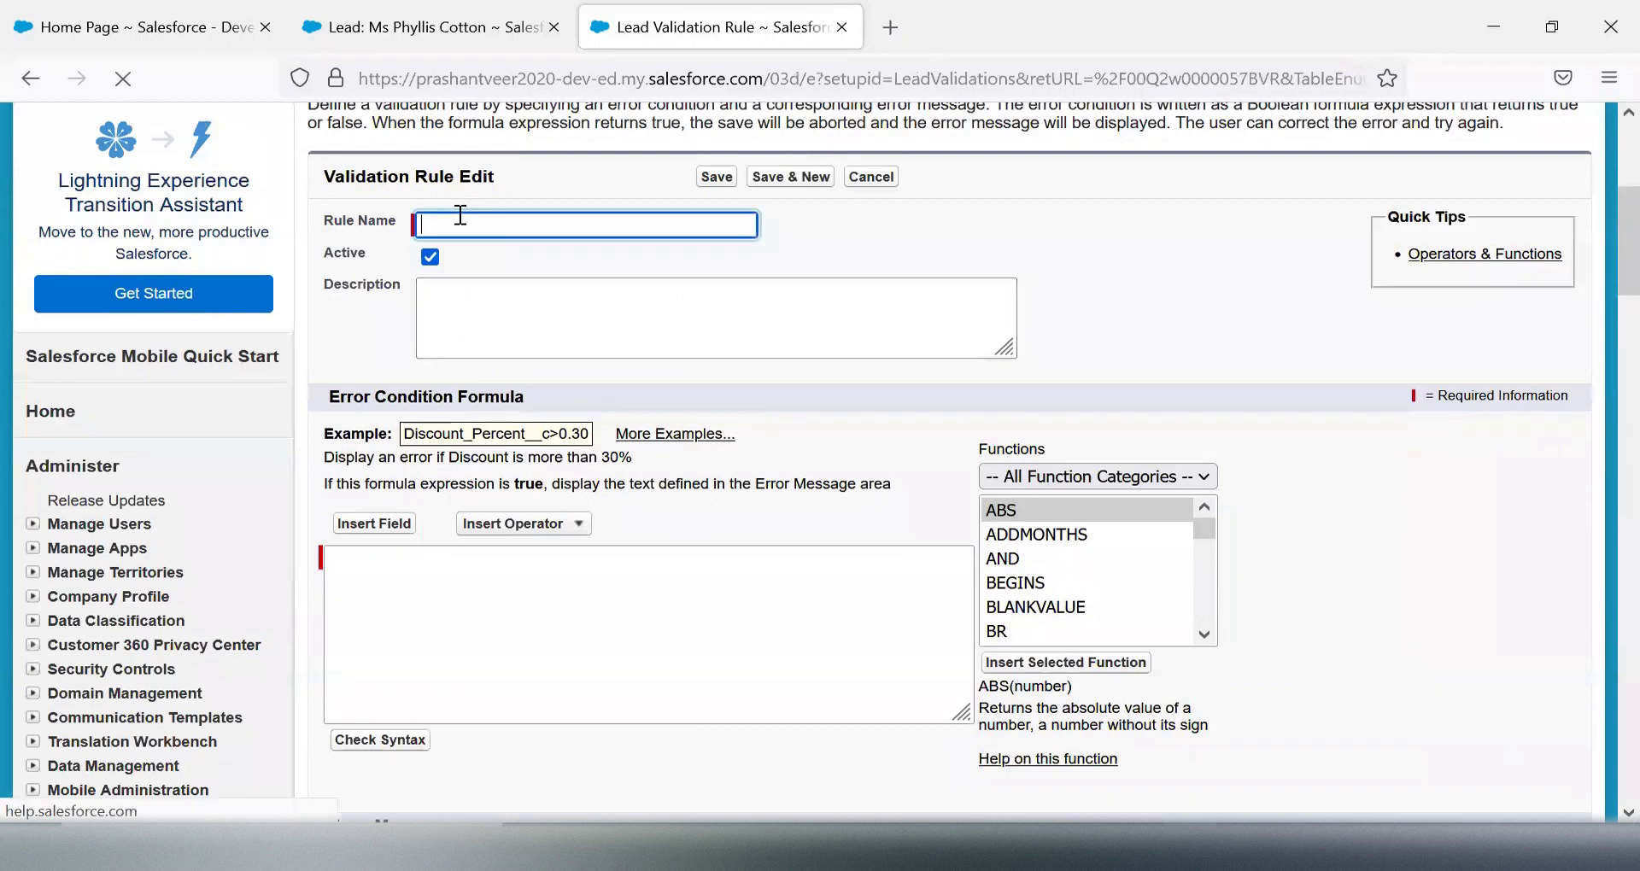
text(Sample)
key(Down)
key(Return)
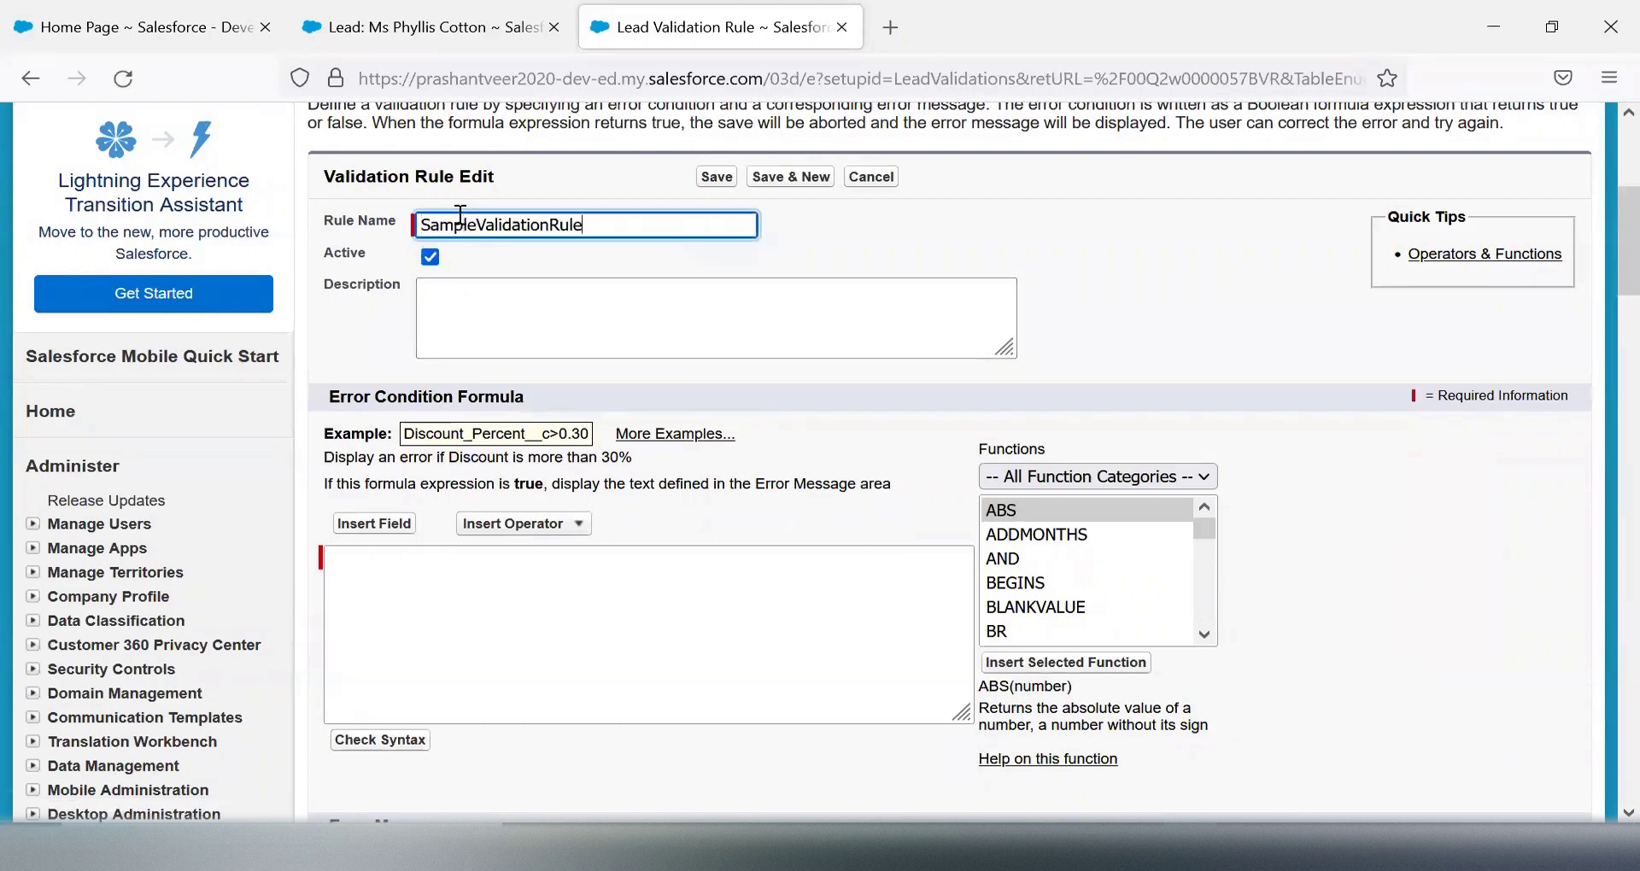
Step: Insert the IF function into the error condition formula
click(481, 588)
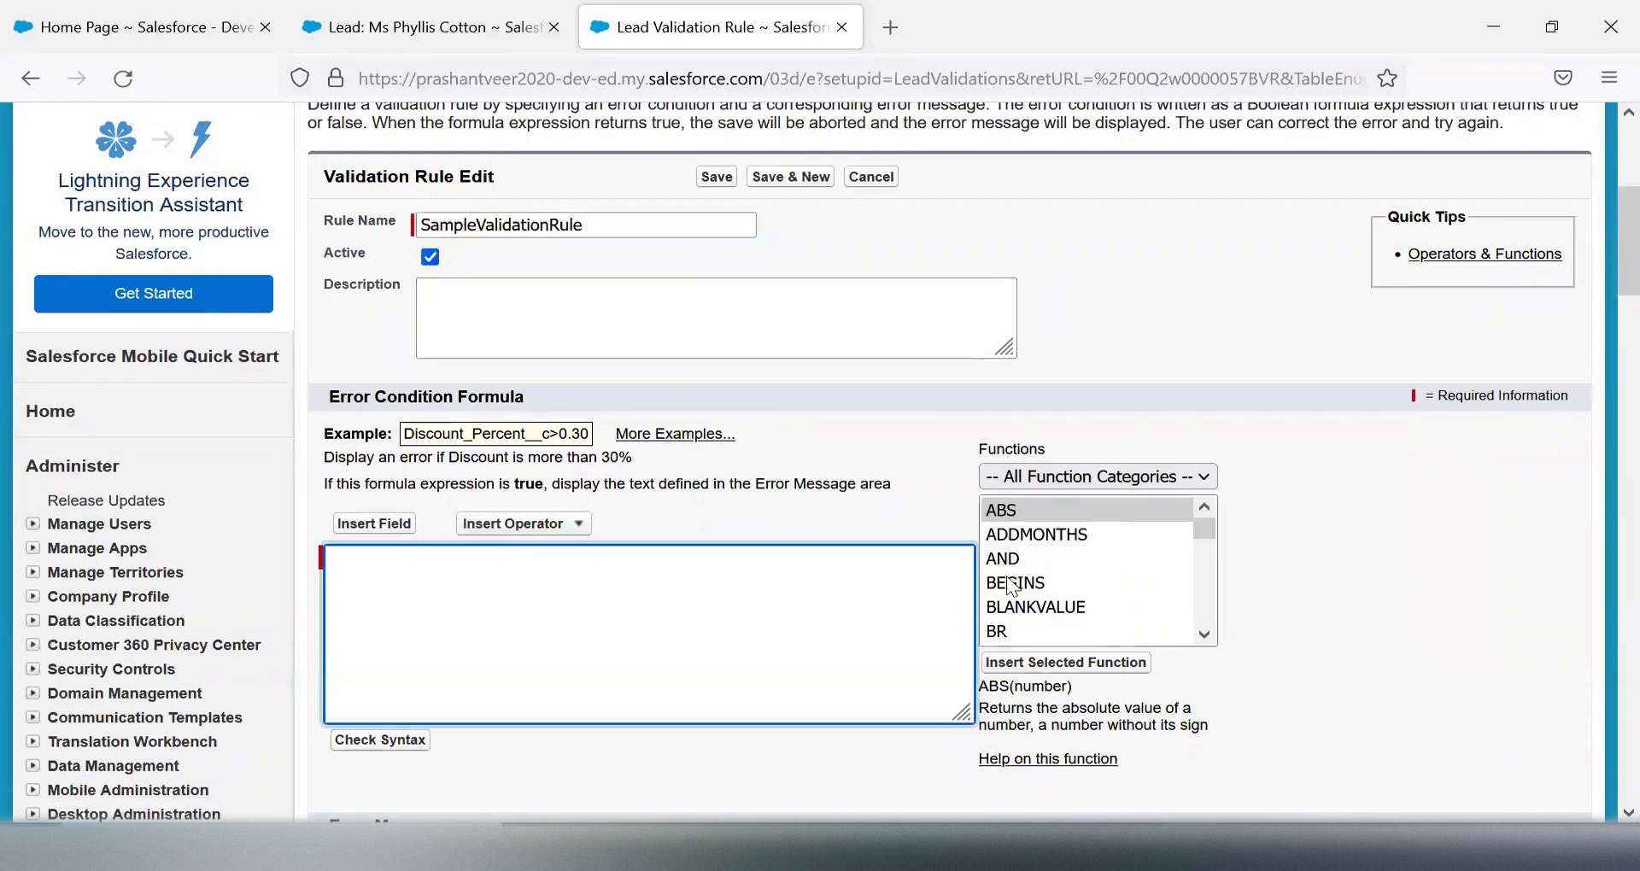
scroll(746, 549, down, 3)
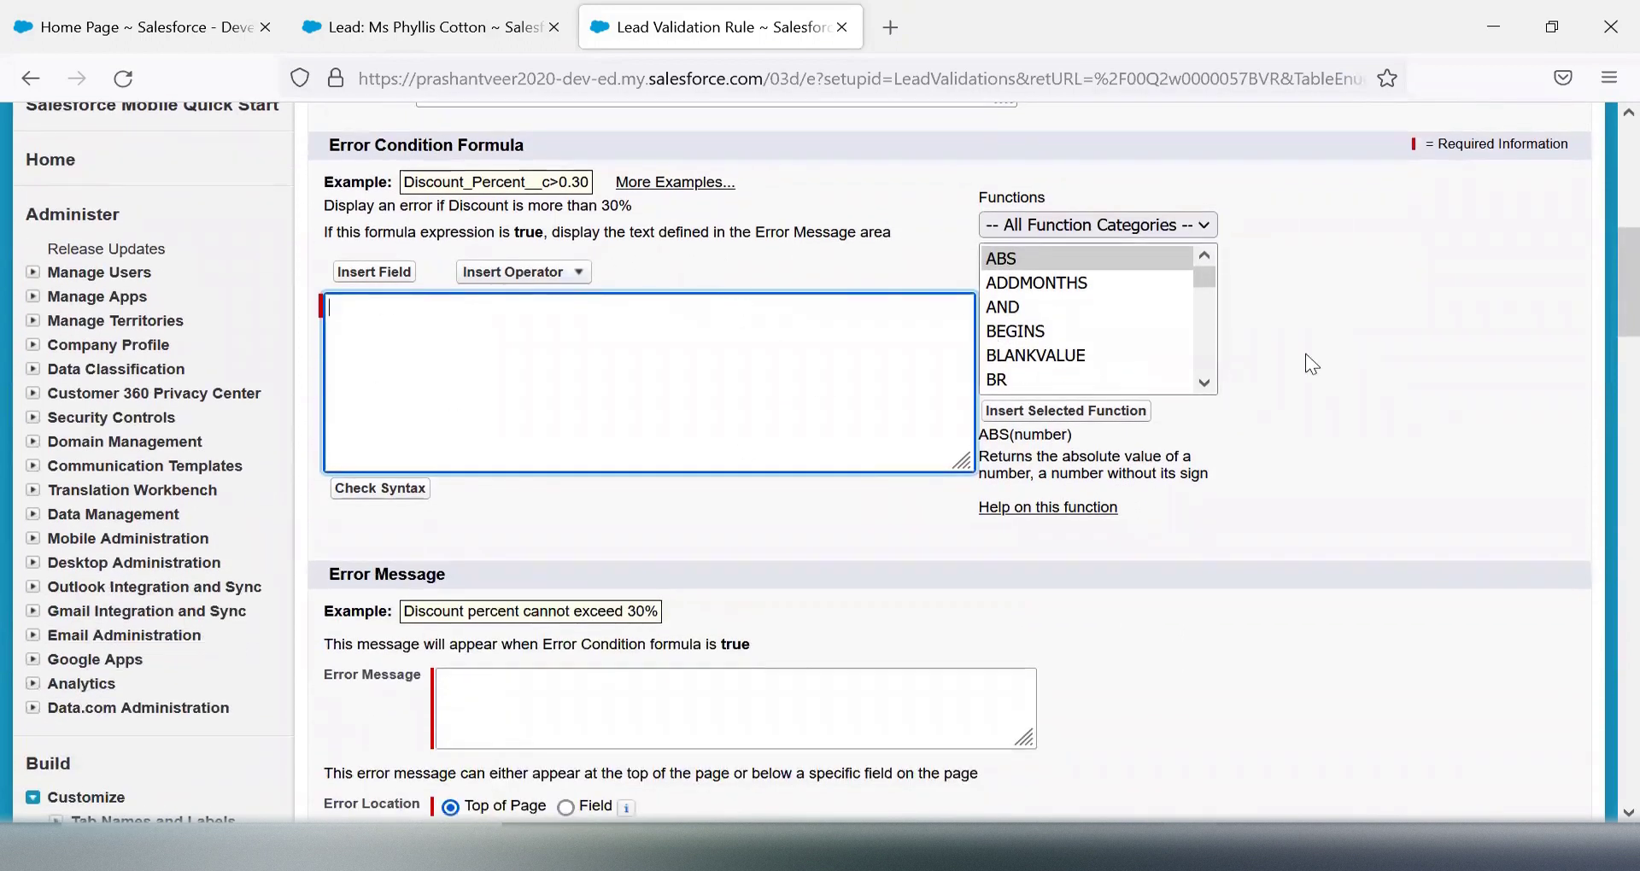
drag(1207, 384, 1207, 384)
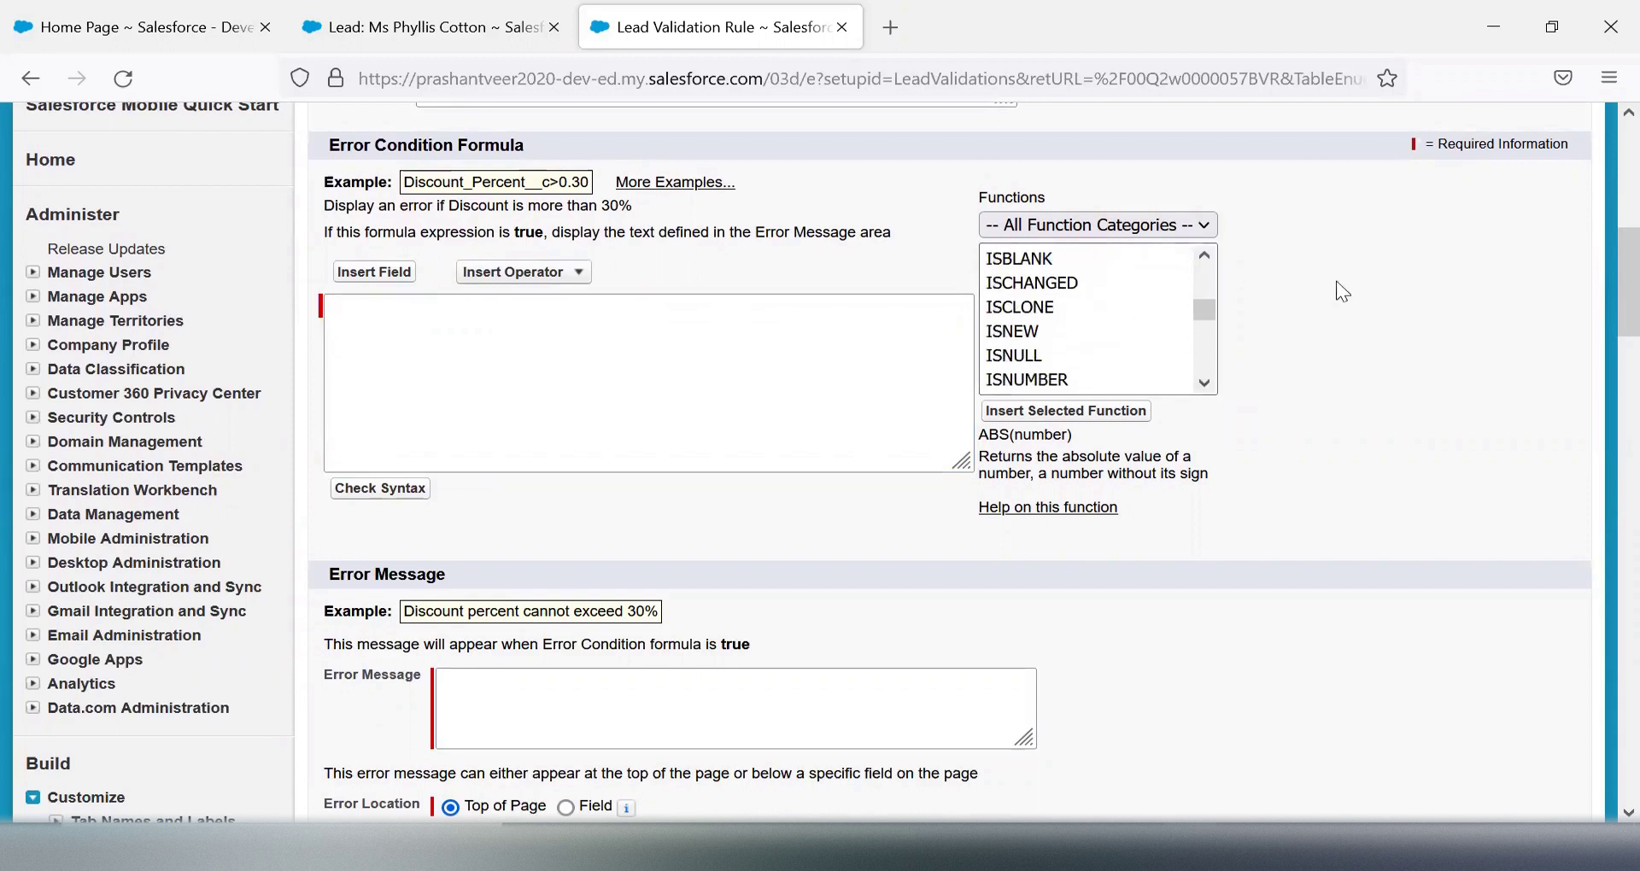
click(1204, 254)
click(1204, 255)
click(995, 326)
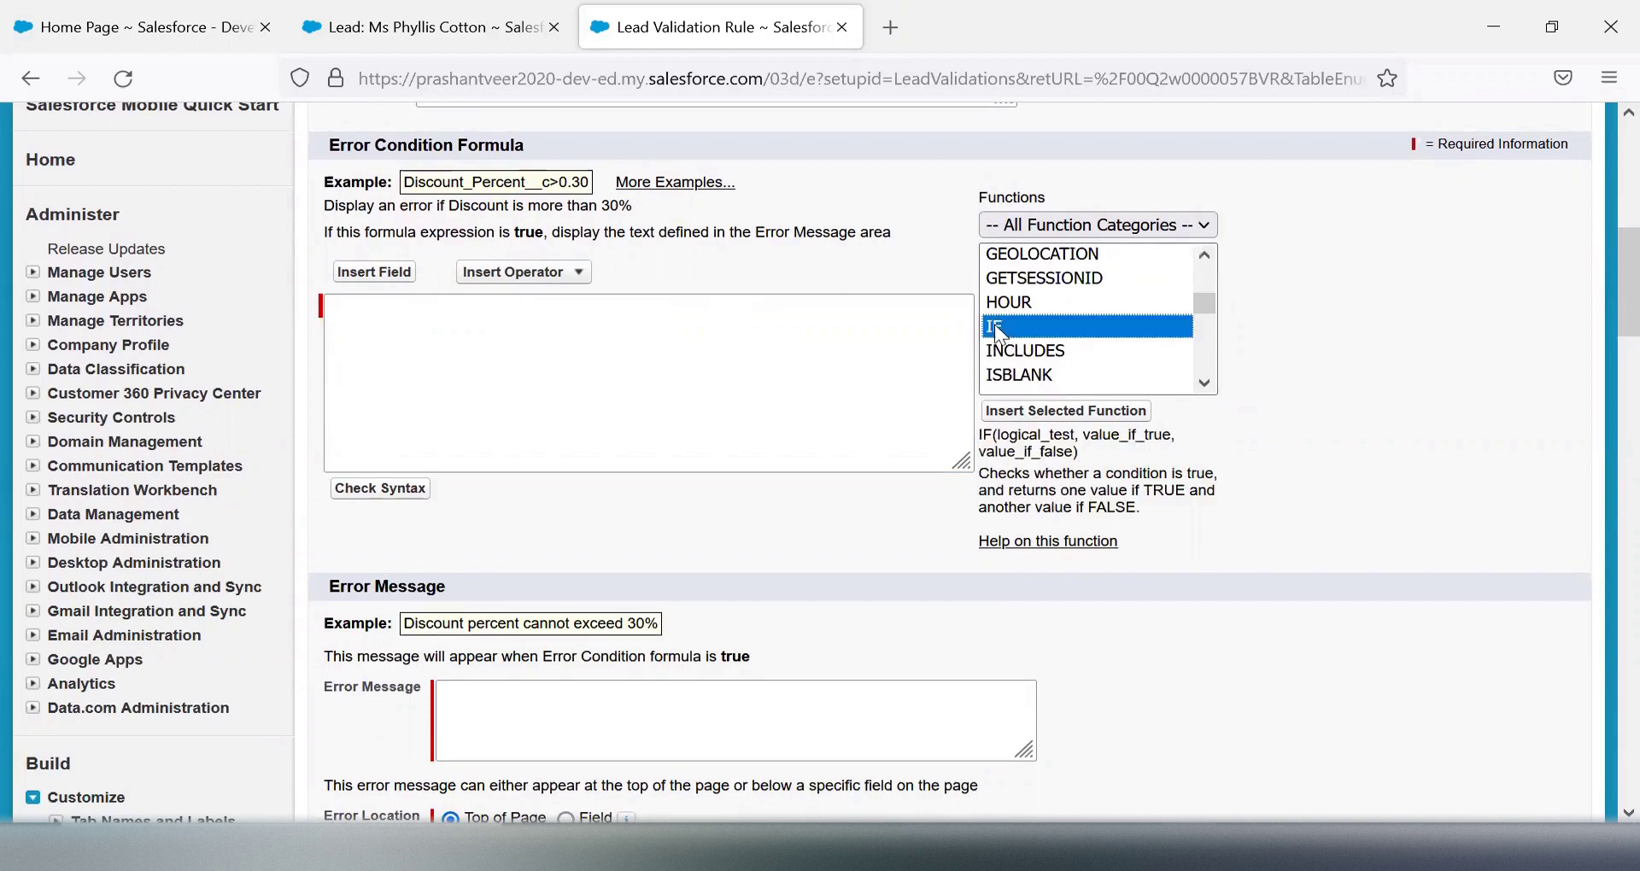
click(1044, 414)
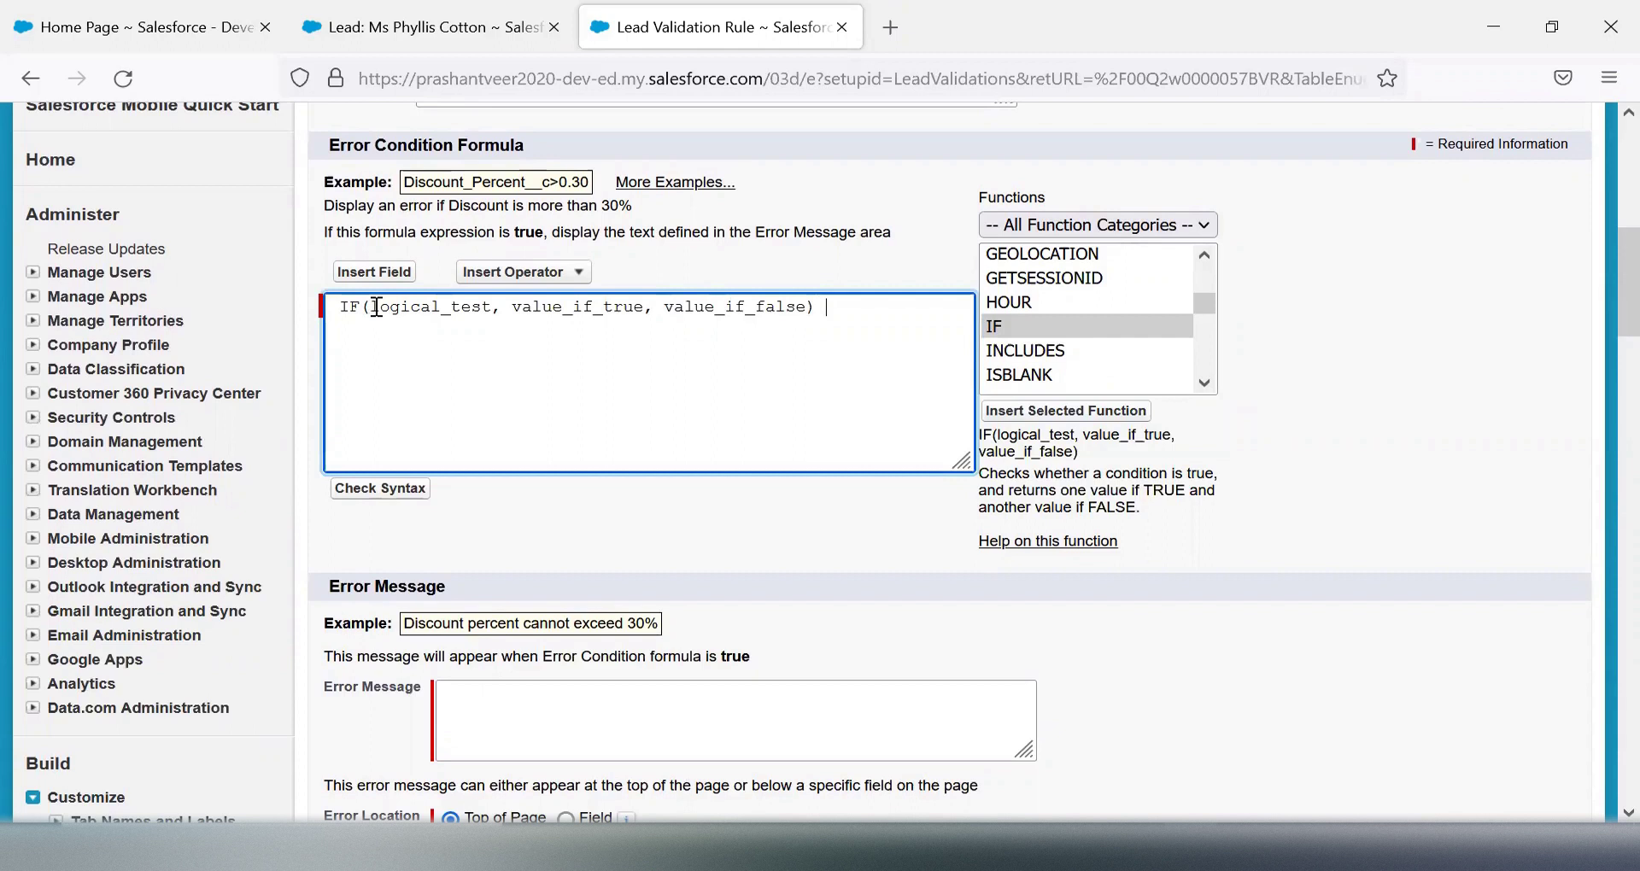
Step: Replace the IF's logical_test placeholder with the AND function
drag(373, 306, 492, 305)
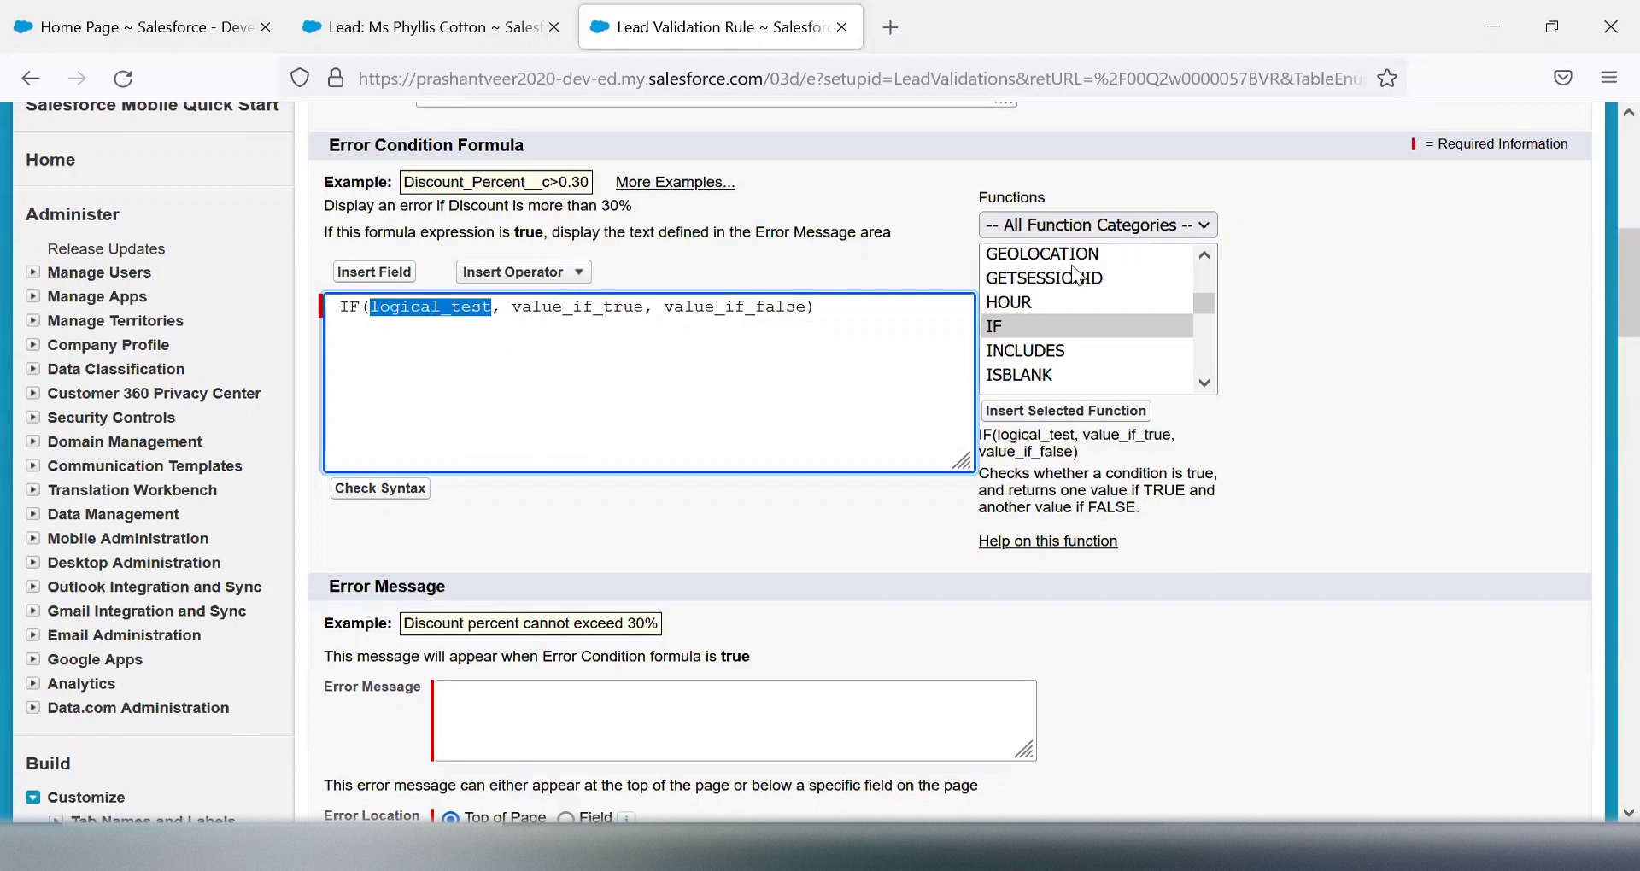
key(BackSpace)
click(1205, 255)
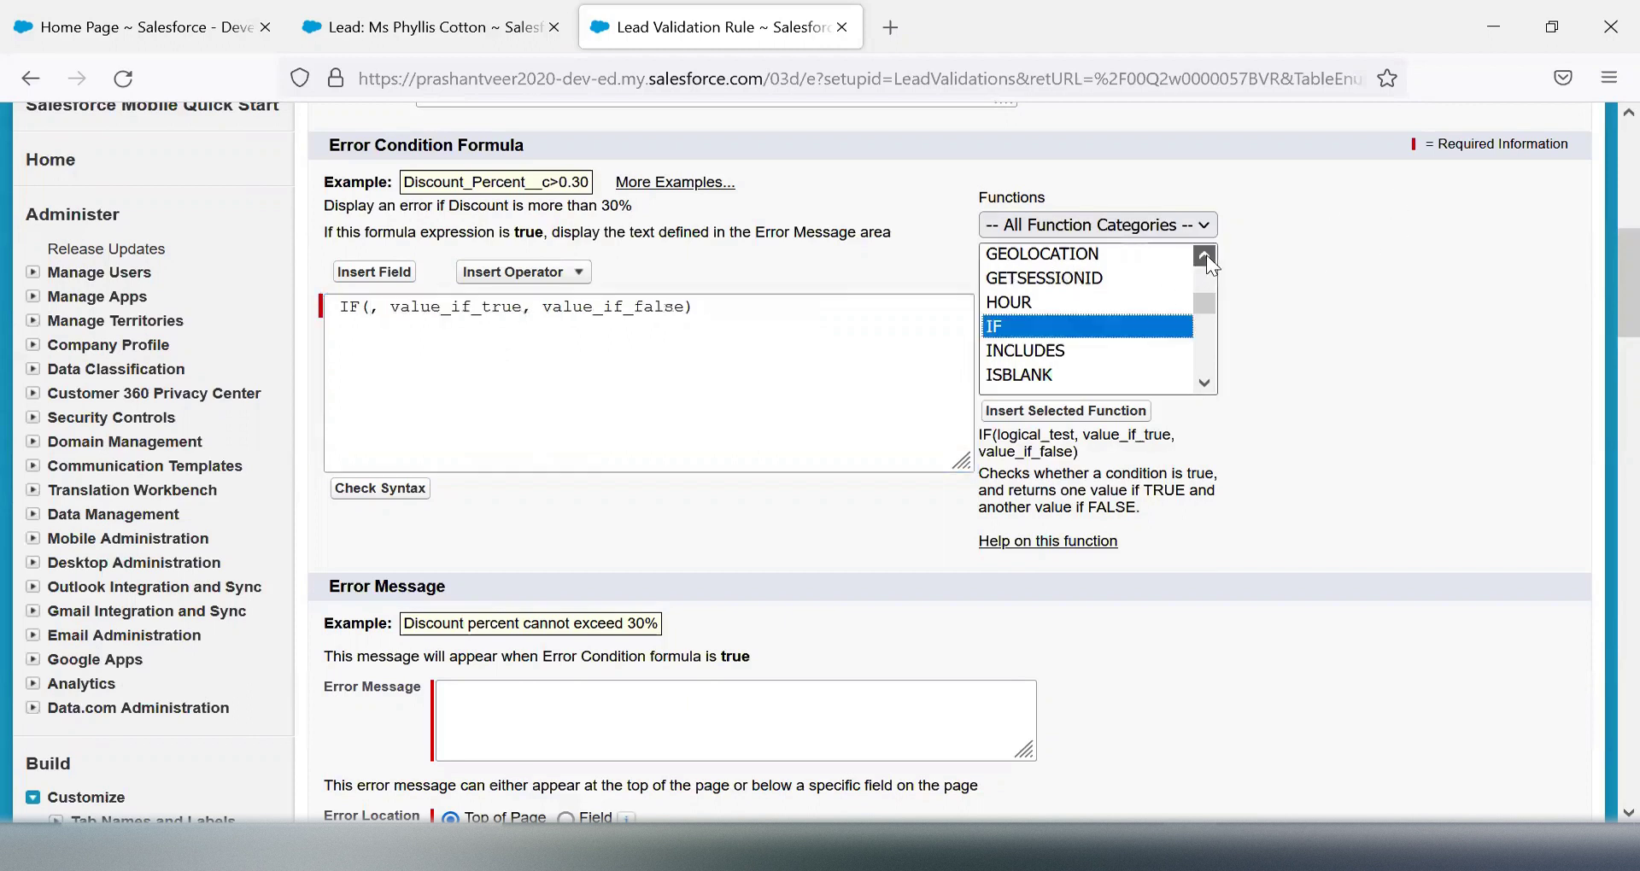
click(1206, 255)
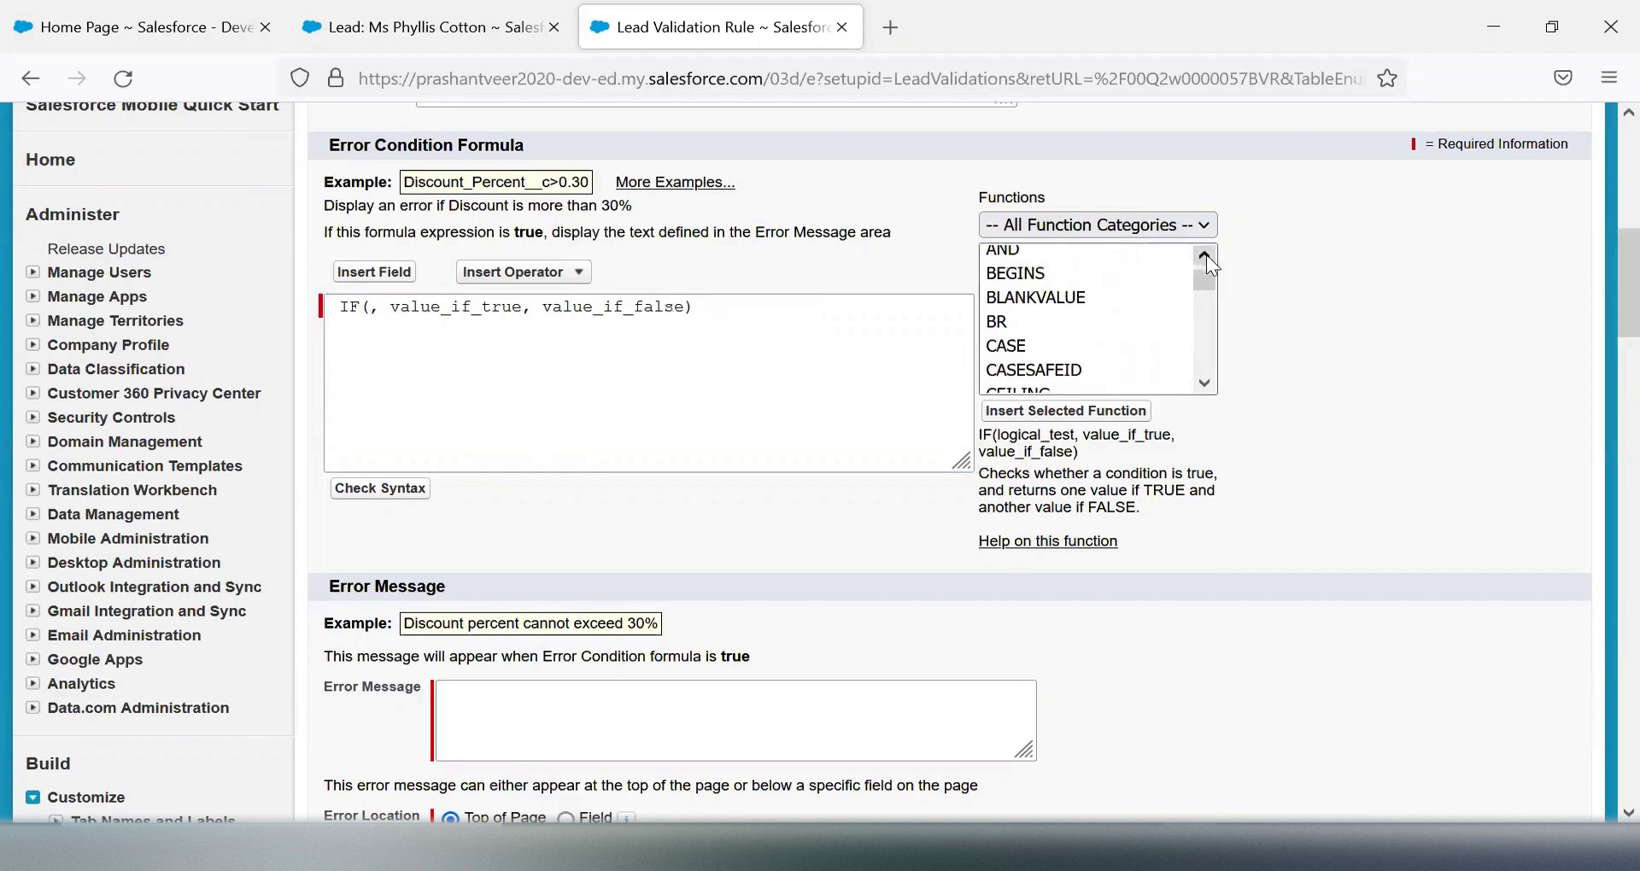
click(1064, 307)
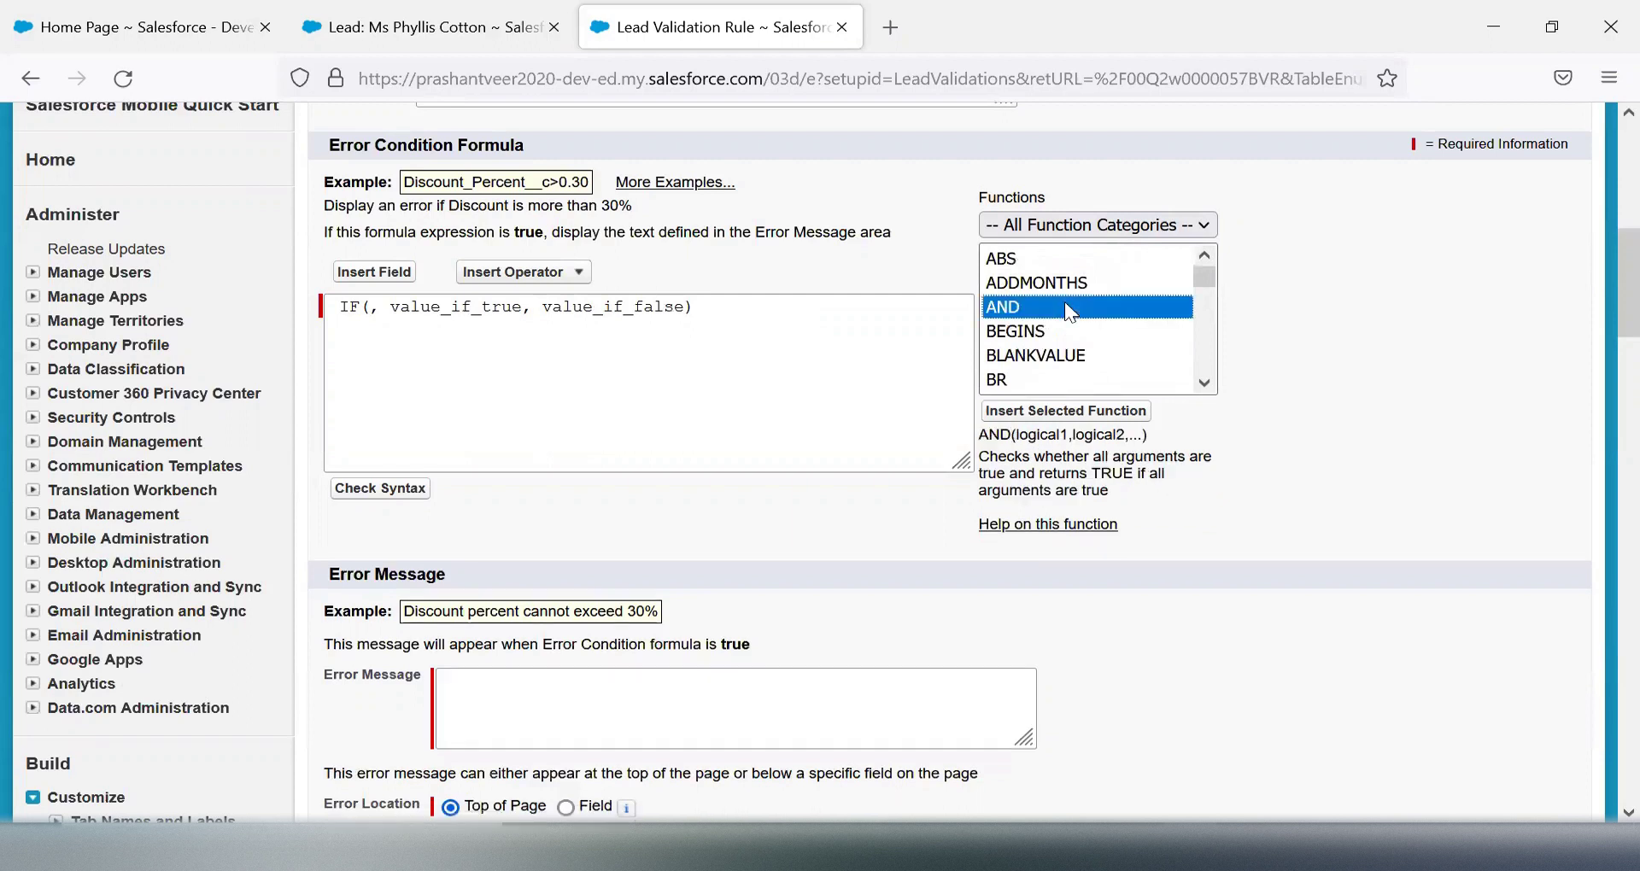
click(1065, 411)
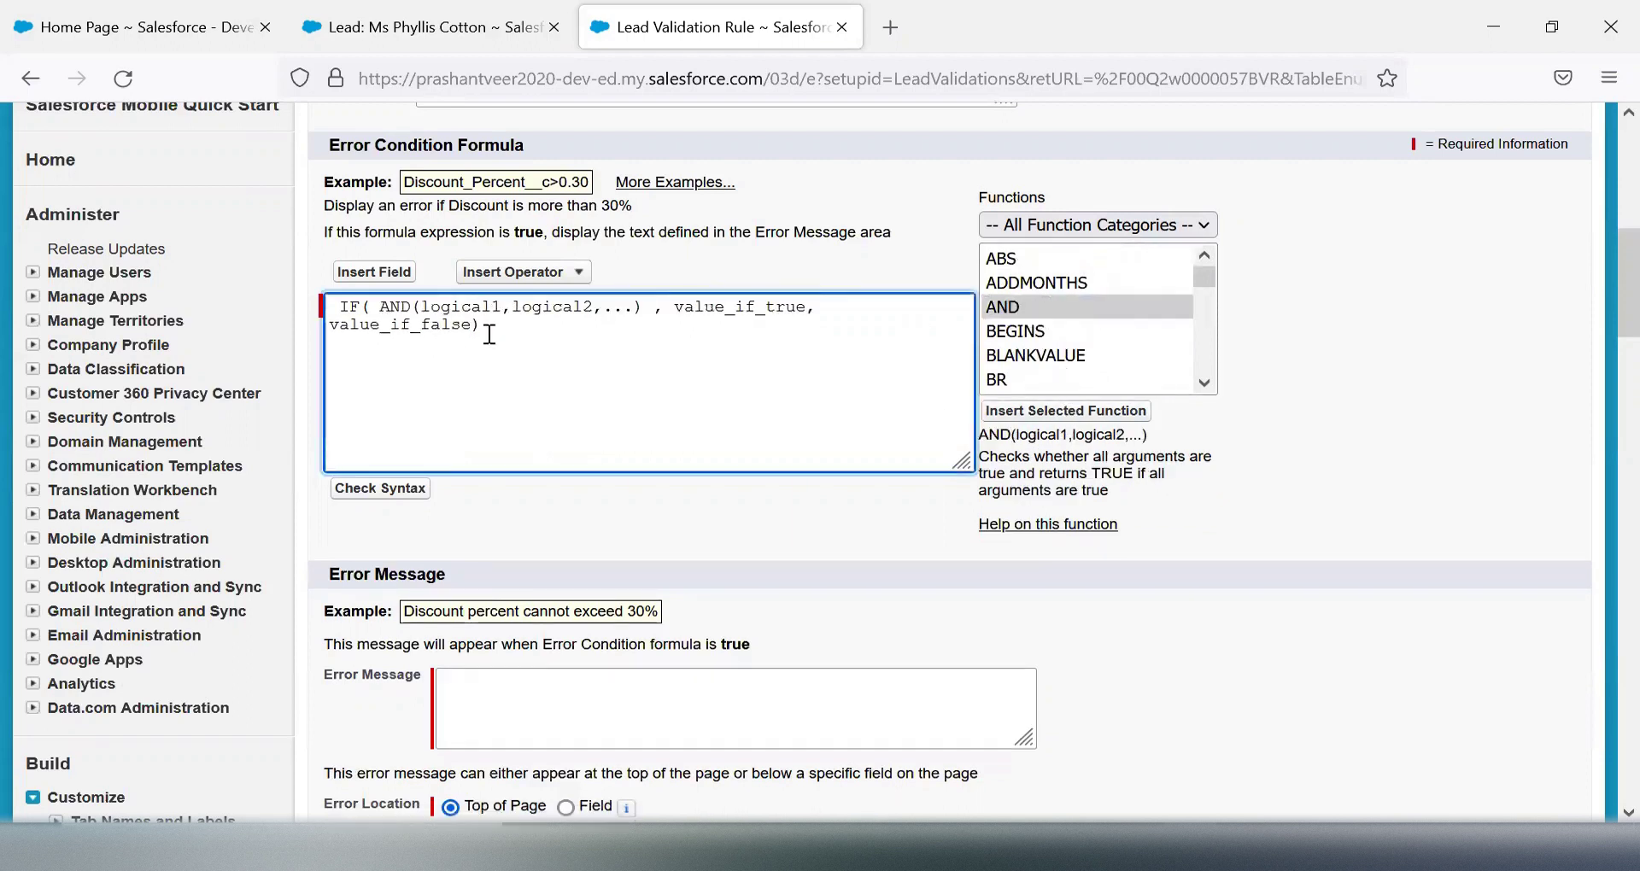
Step: Replace AND's logical1 placeholder with the ISPICKVAL function
drag(421, 307, 500, 311)
key(BackSpace)
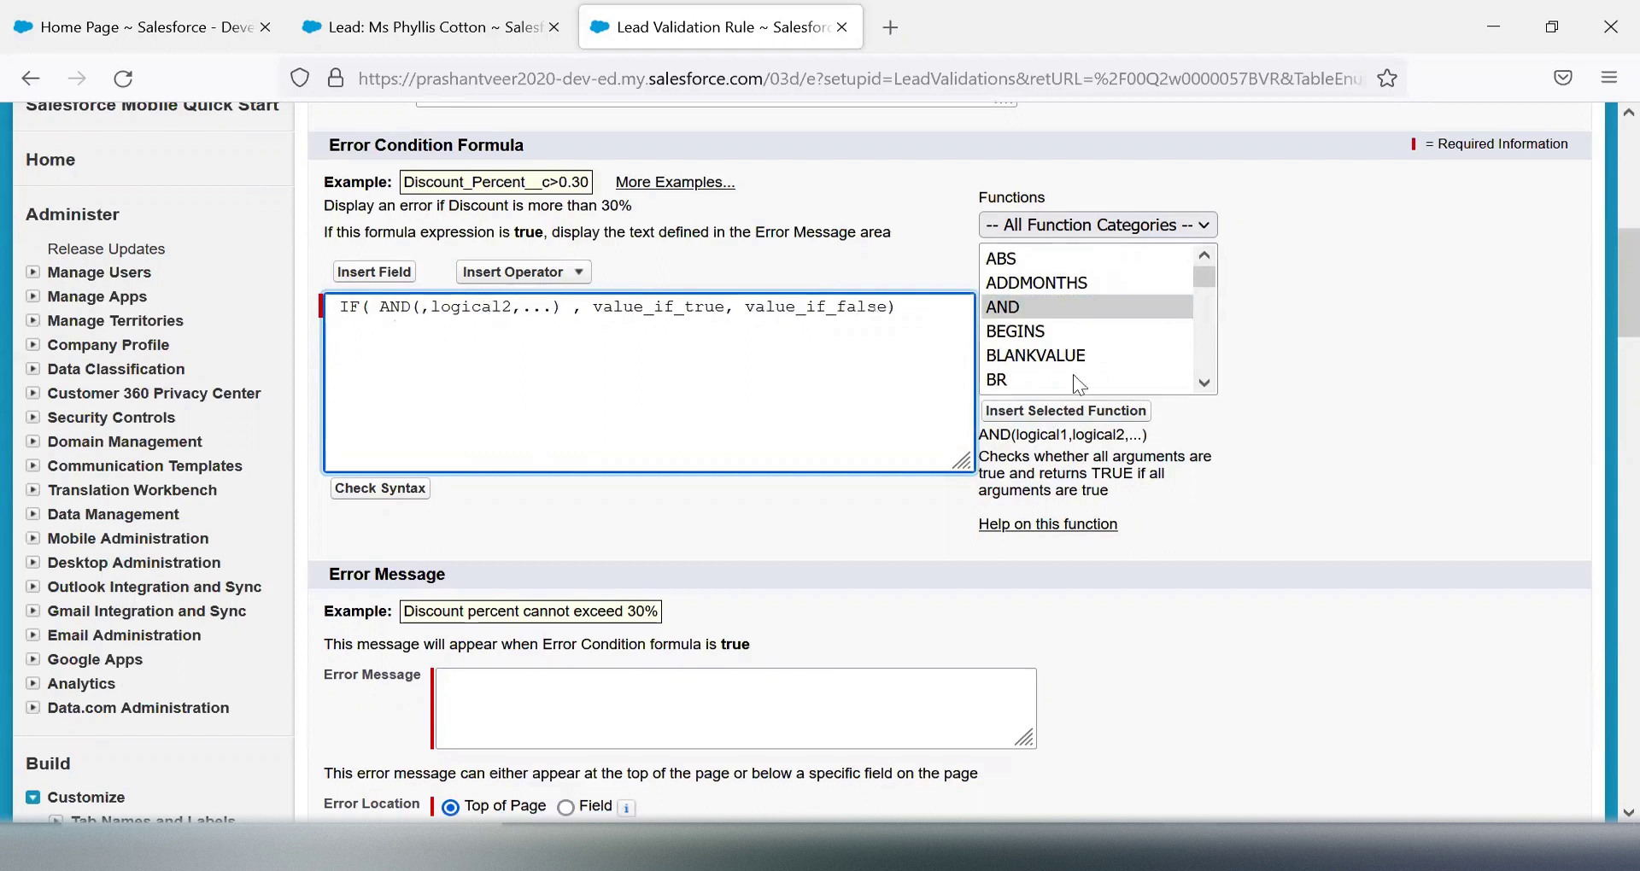
click(1203, 384)
click(1203, 383)
click(1203, 383)
click(1203, 384)
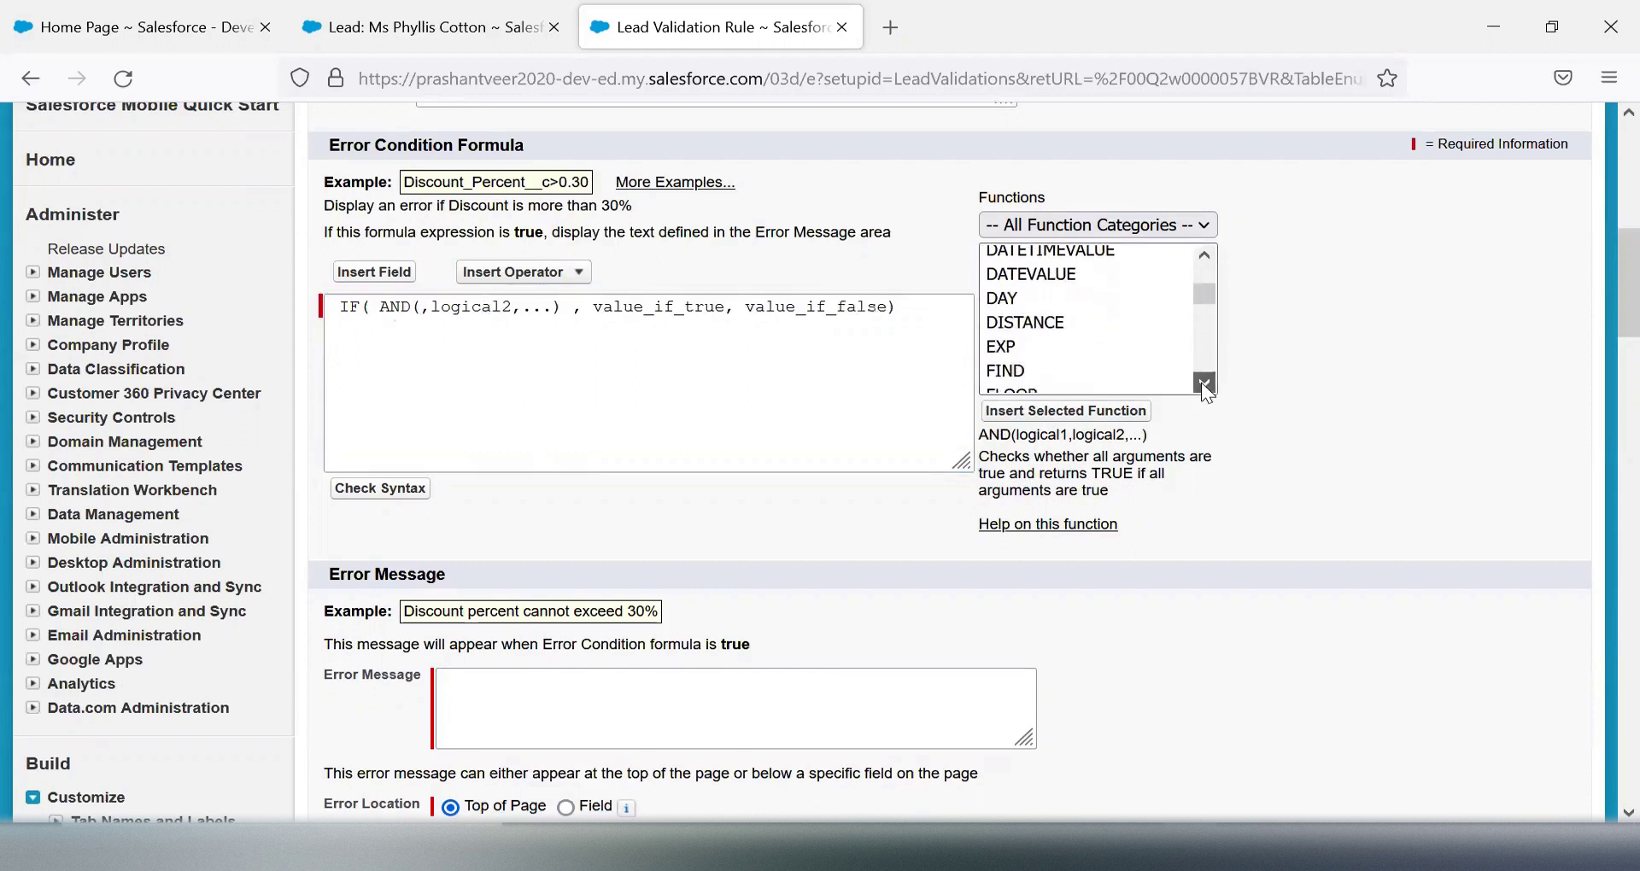
click(1203, 384)
click(1203, 384)
click(1203, 384)
click(1203, 383)
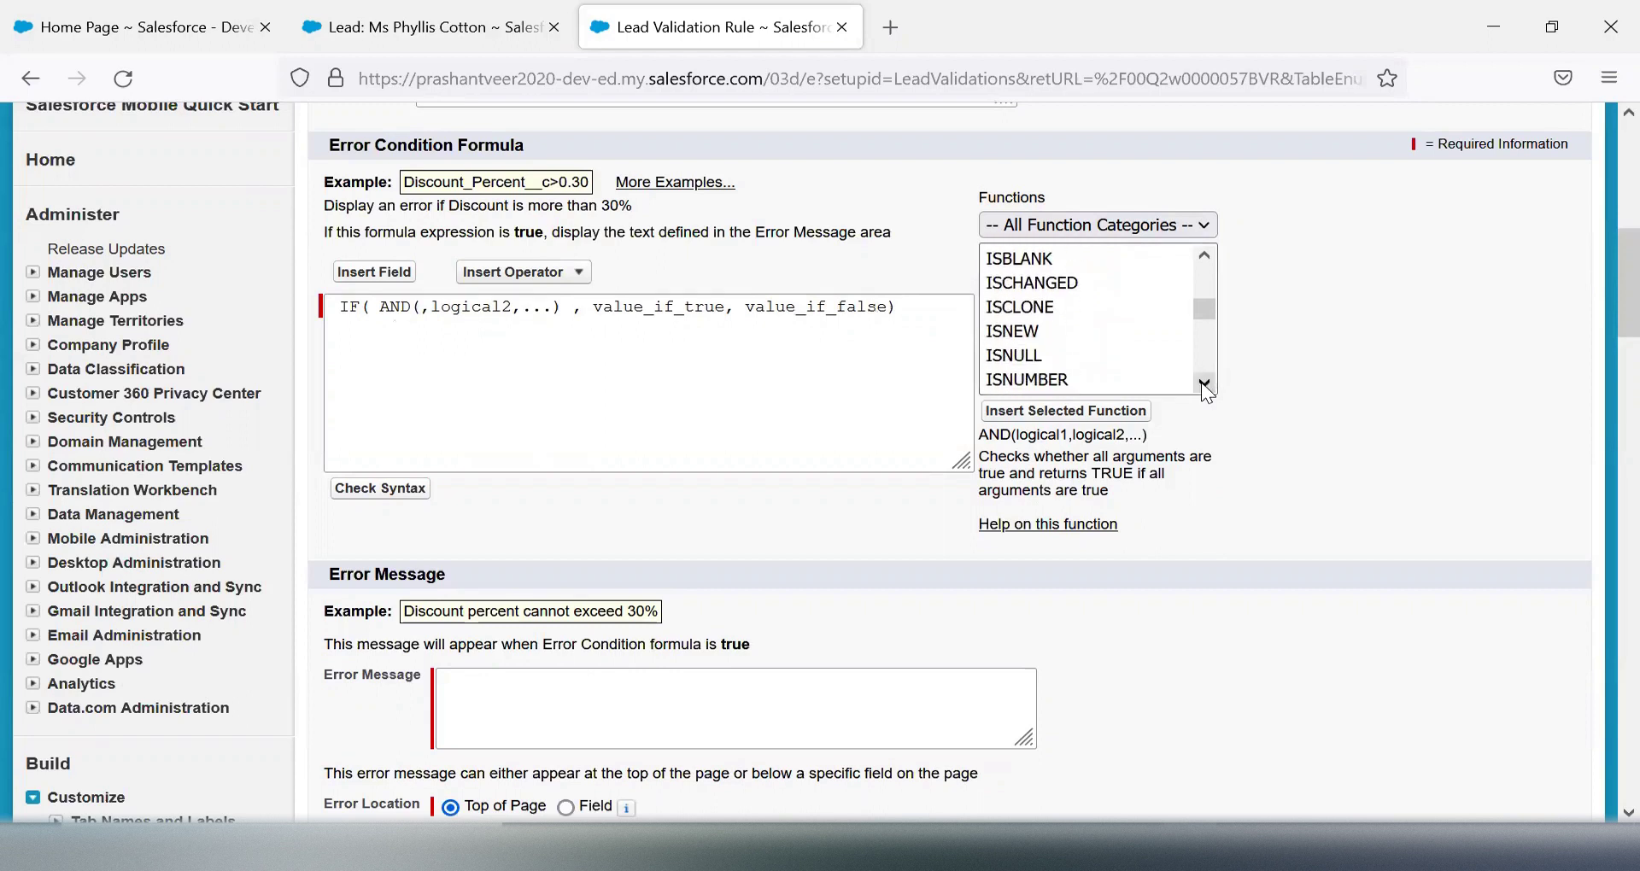
click(1203, 384)
click(1030, 346)
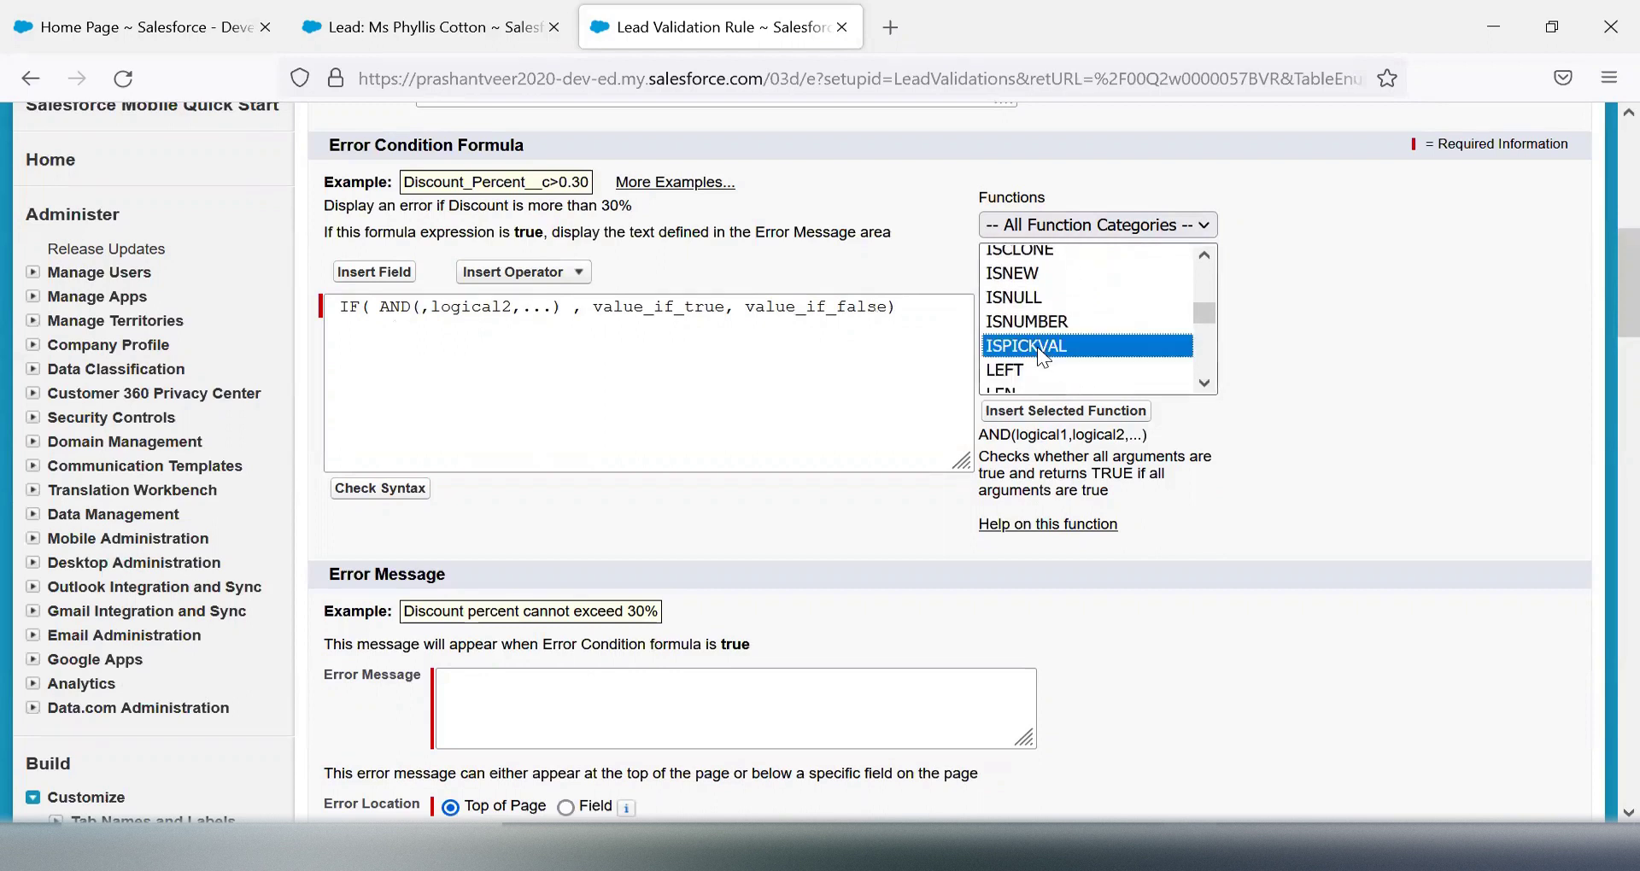
click(1052, 413)
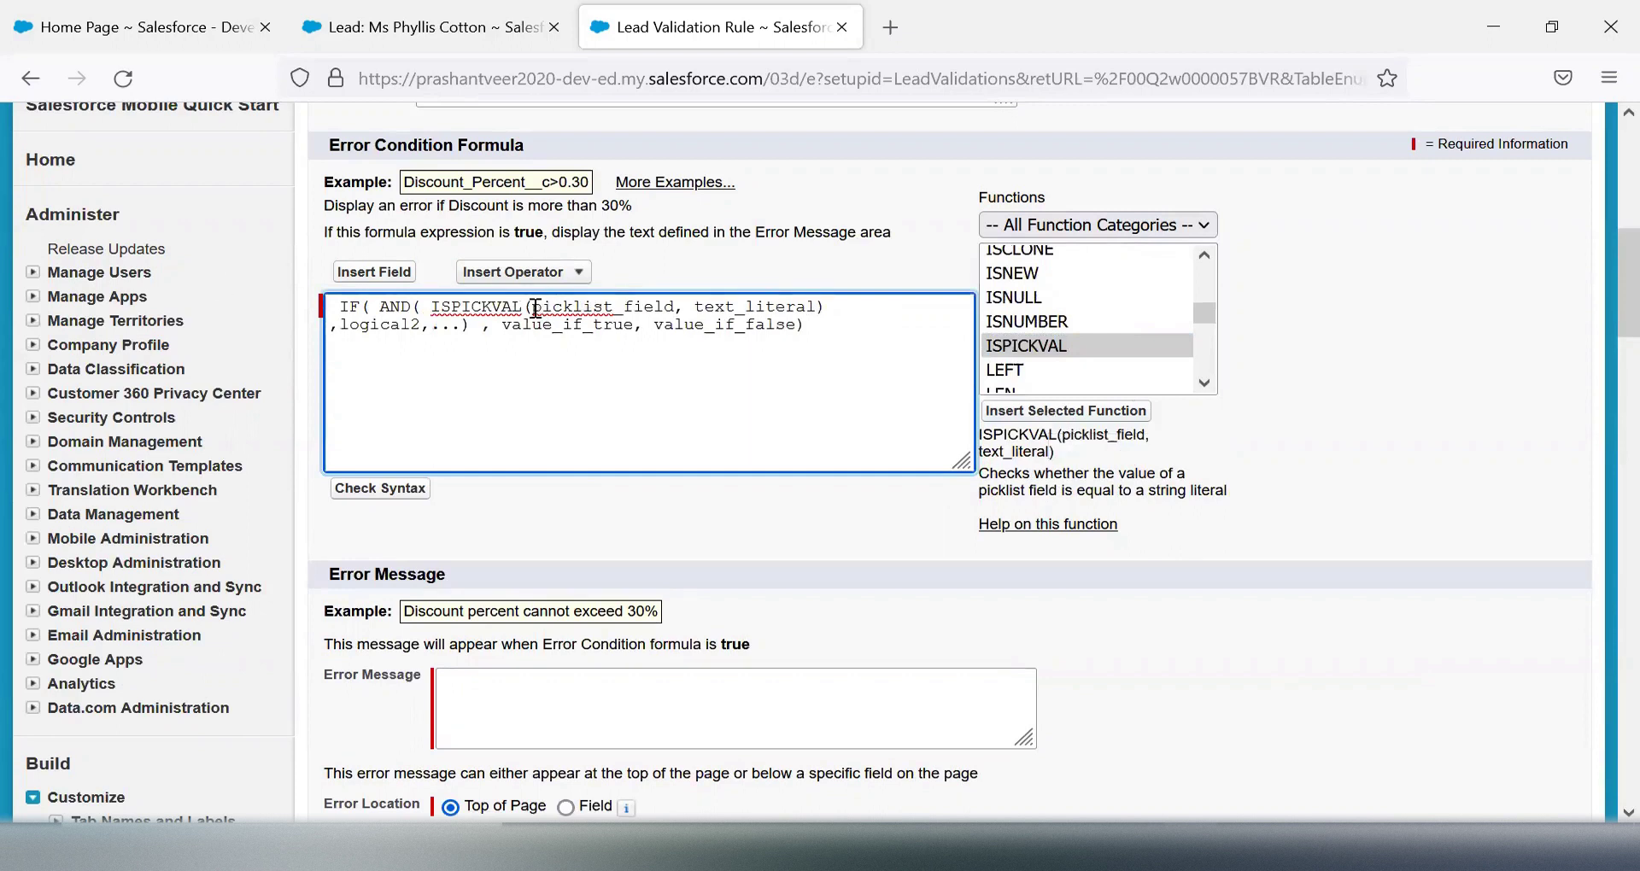
Step: Replace picklist_field in ISPICKVAL with the lead Status field
drag(534, 308, 674, 308)
key(BackSpace)
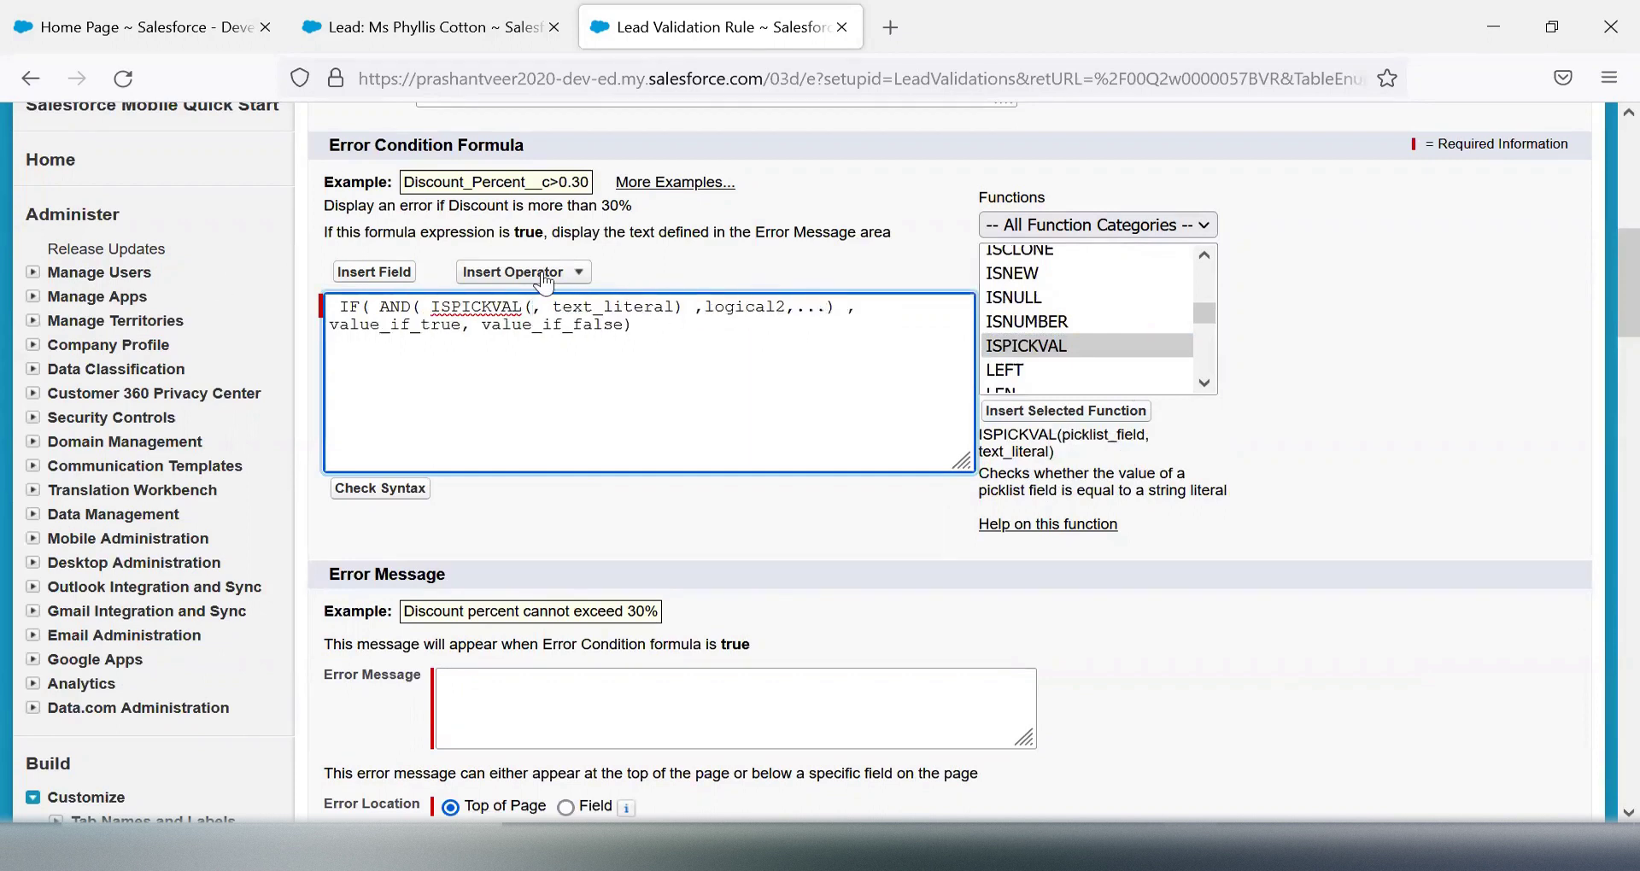
click(363, 274)
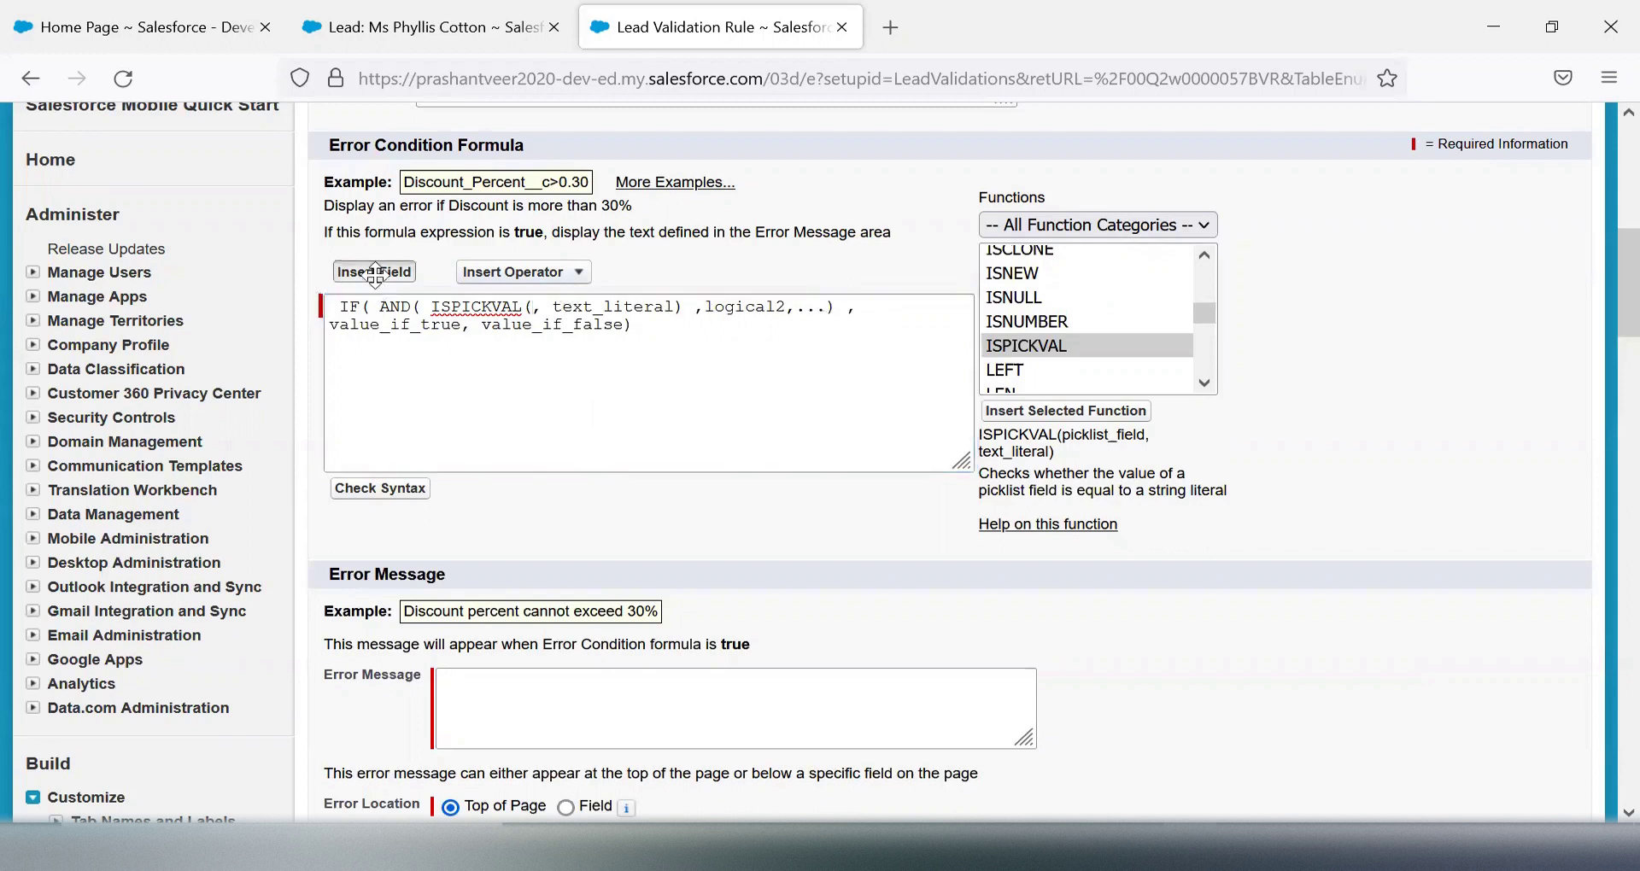
scroll(737, 585, down, 6)
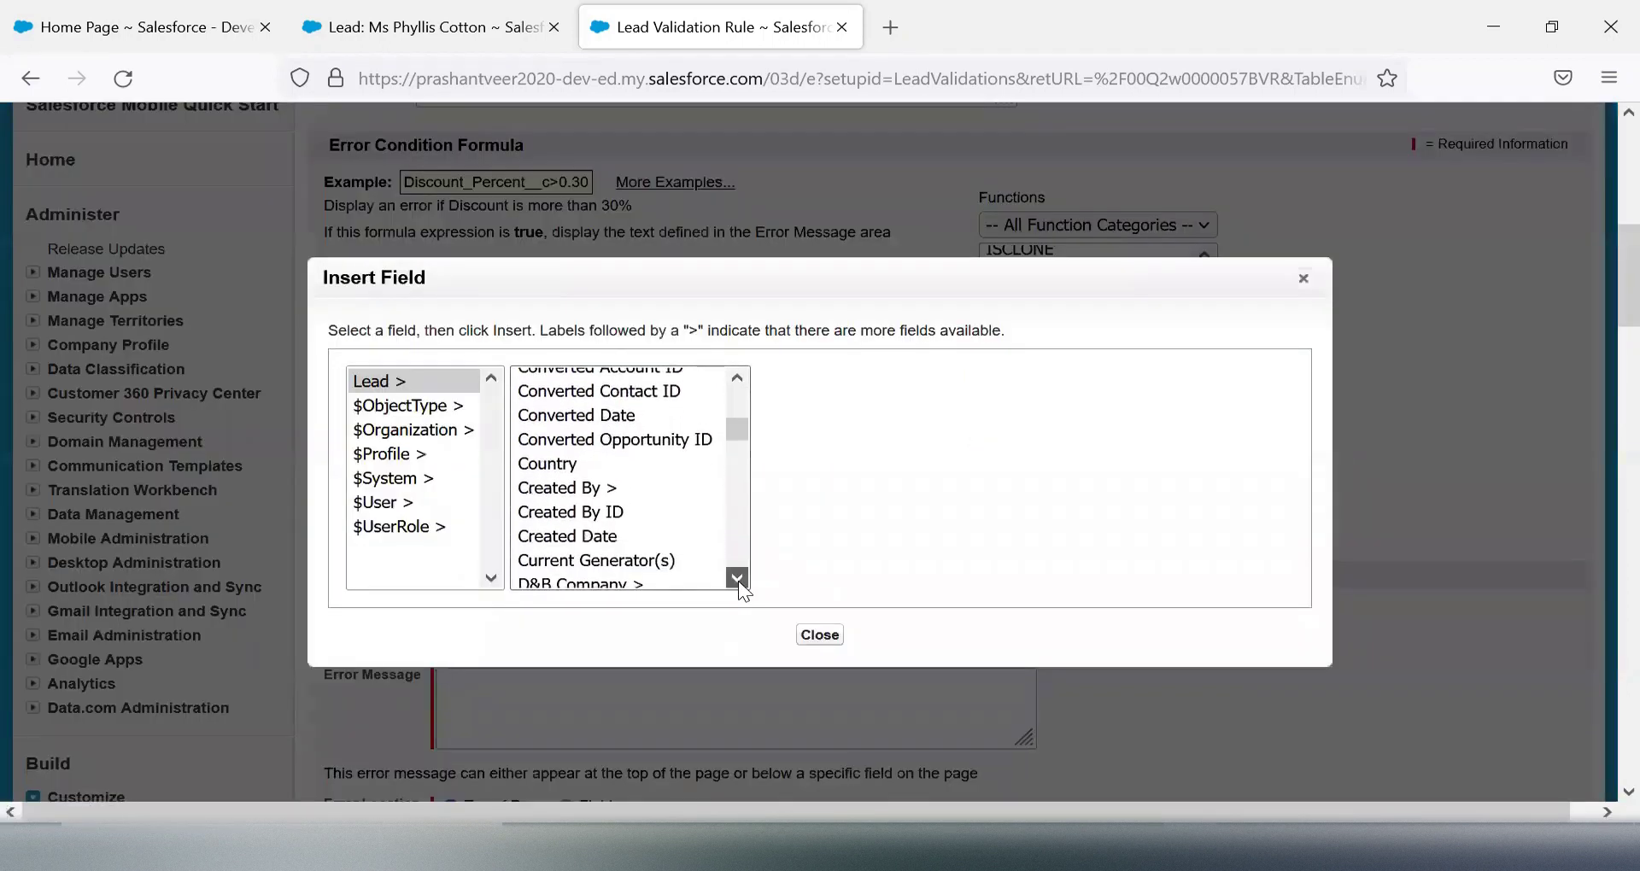
scroll(736, 478, down, 5)
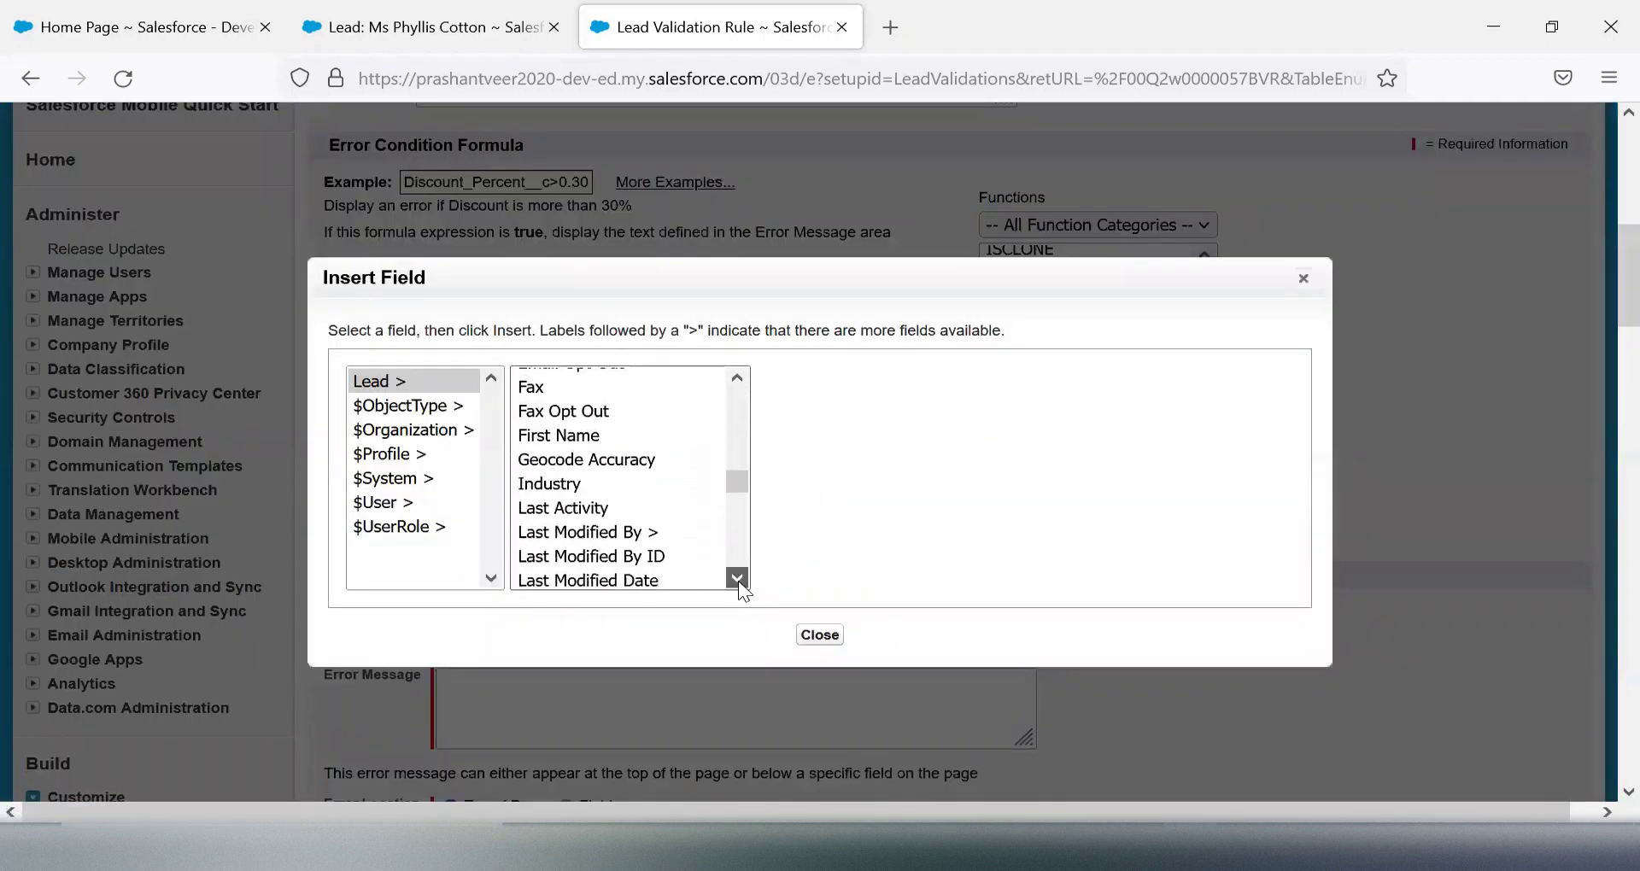
scroll(737, 579, down, 5)
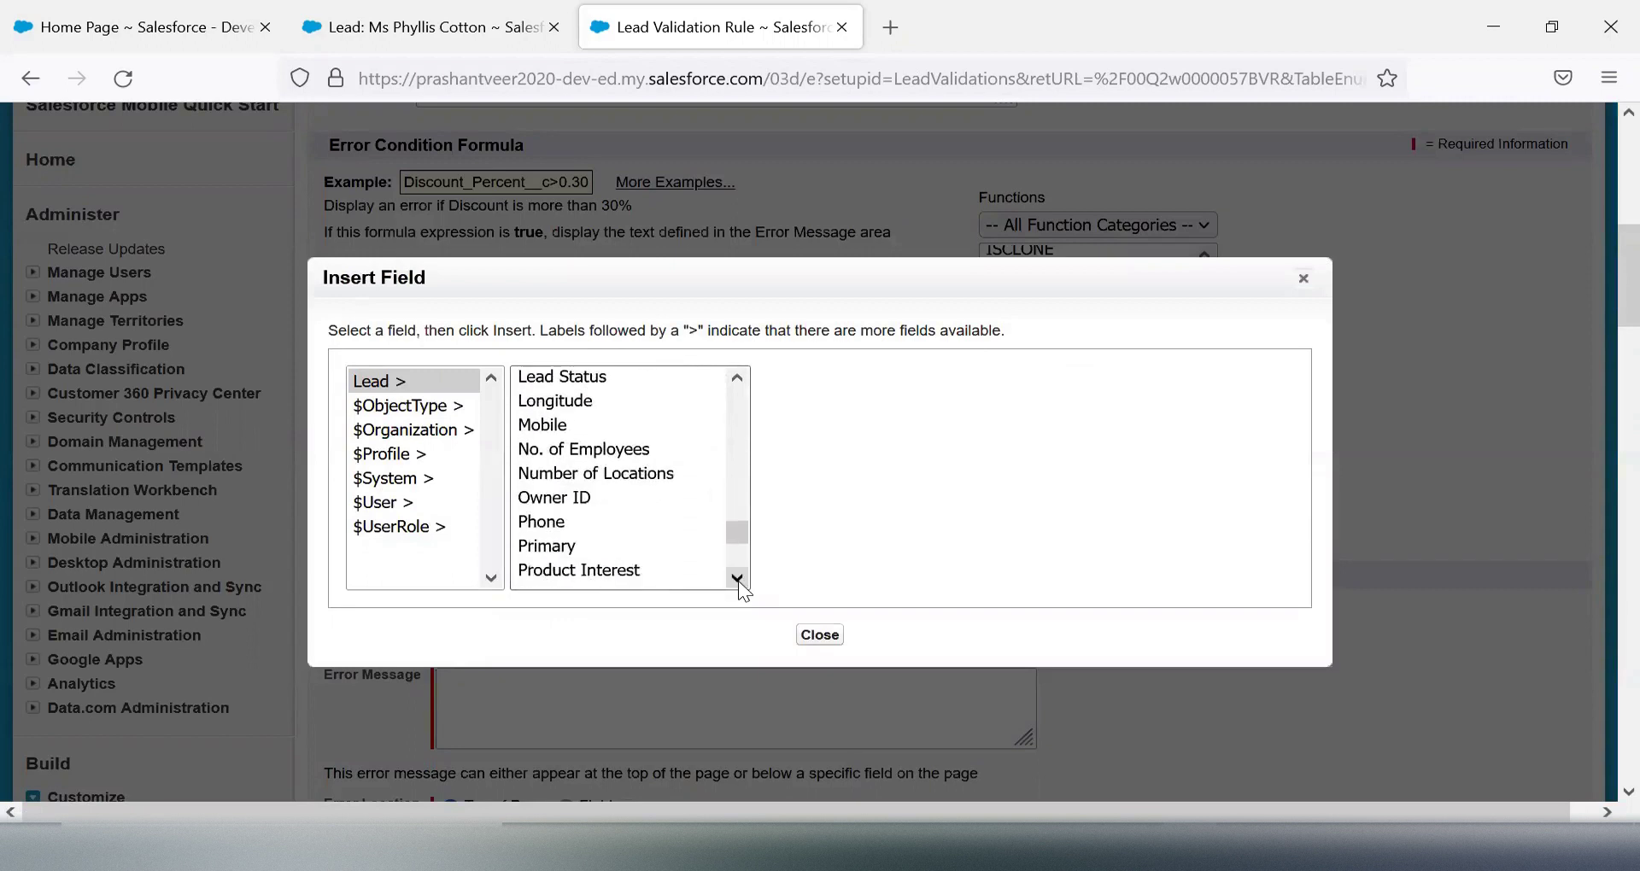
scroll(737, 579, down, 1)
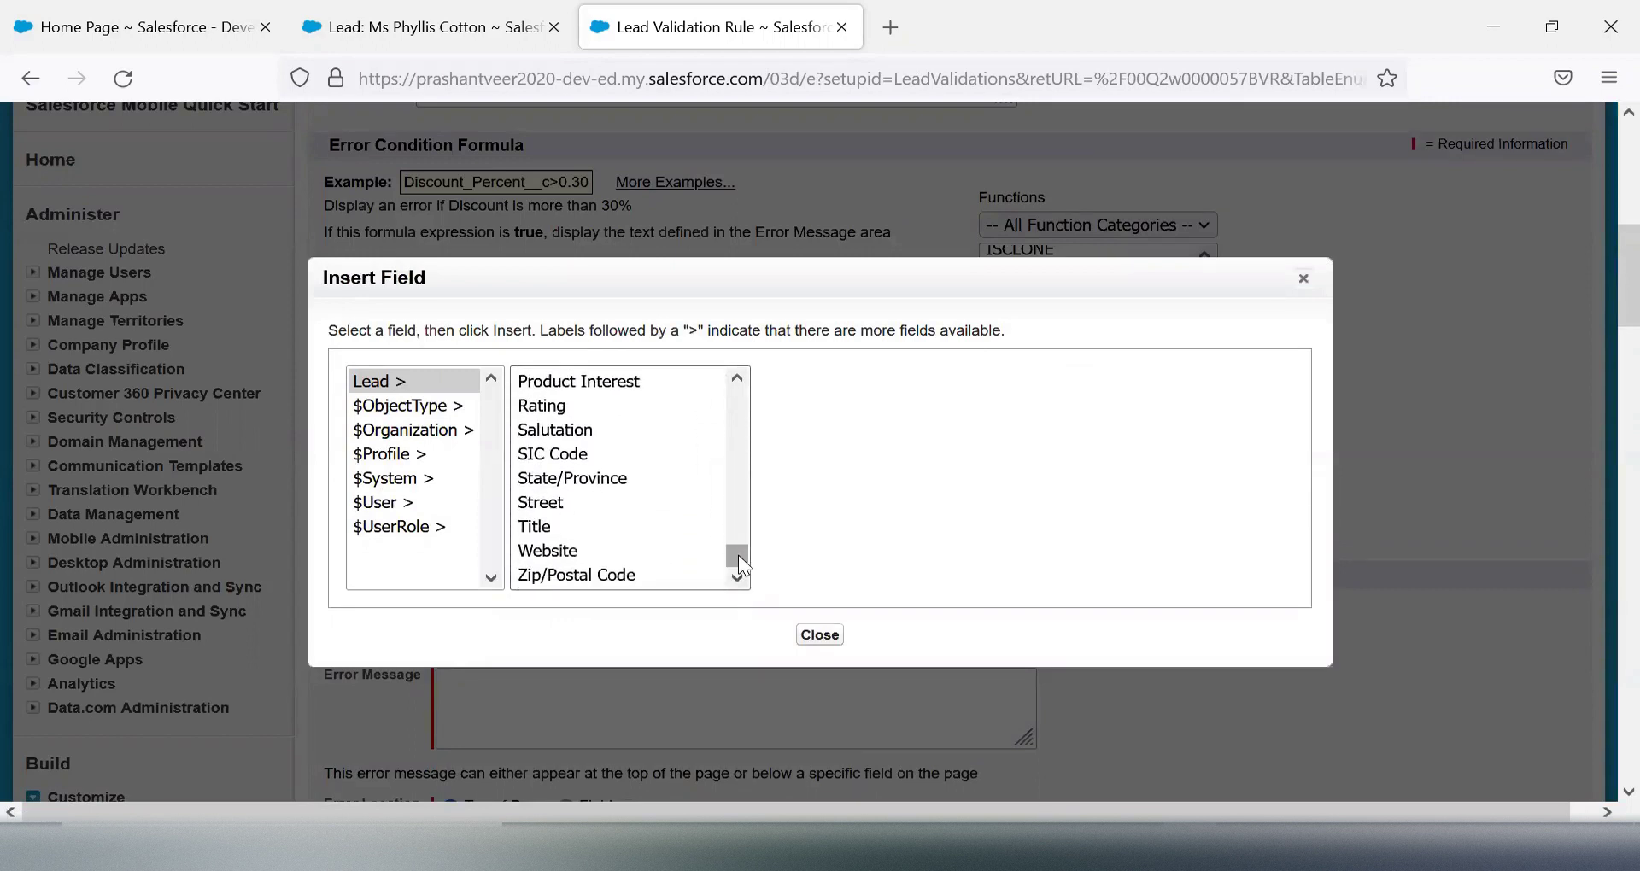
drag(739, 556, 663, 513)
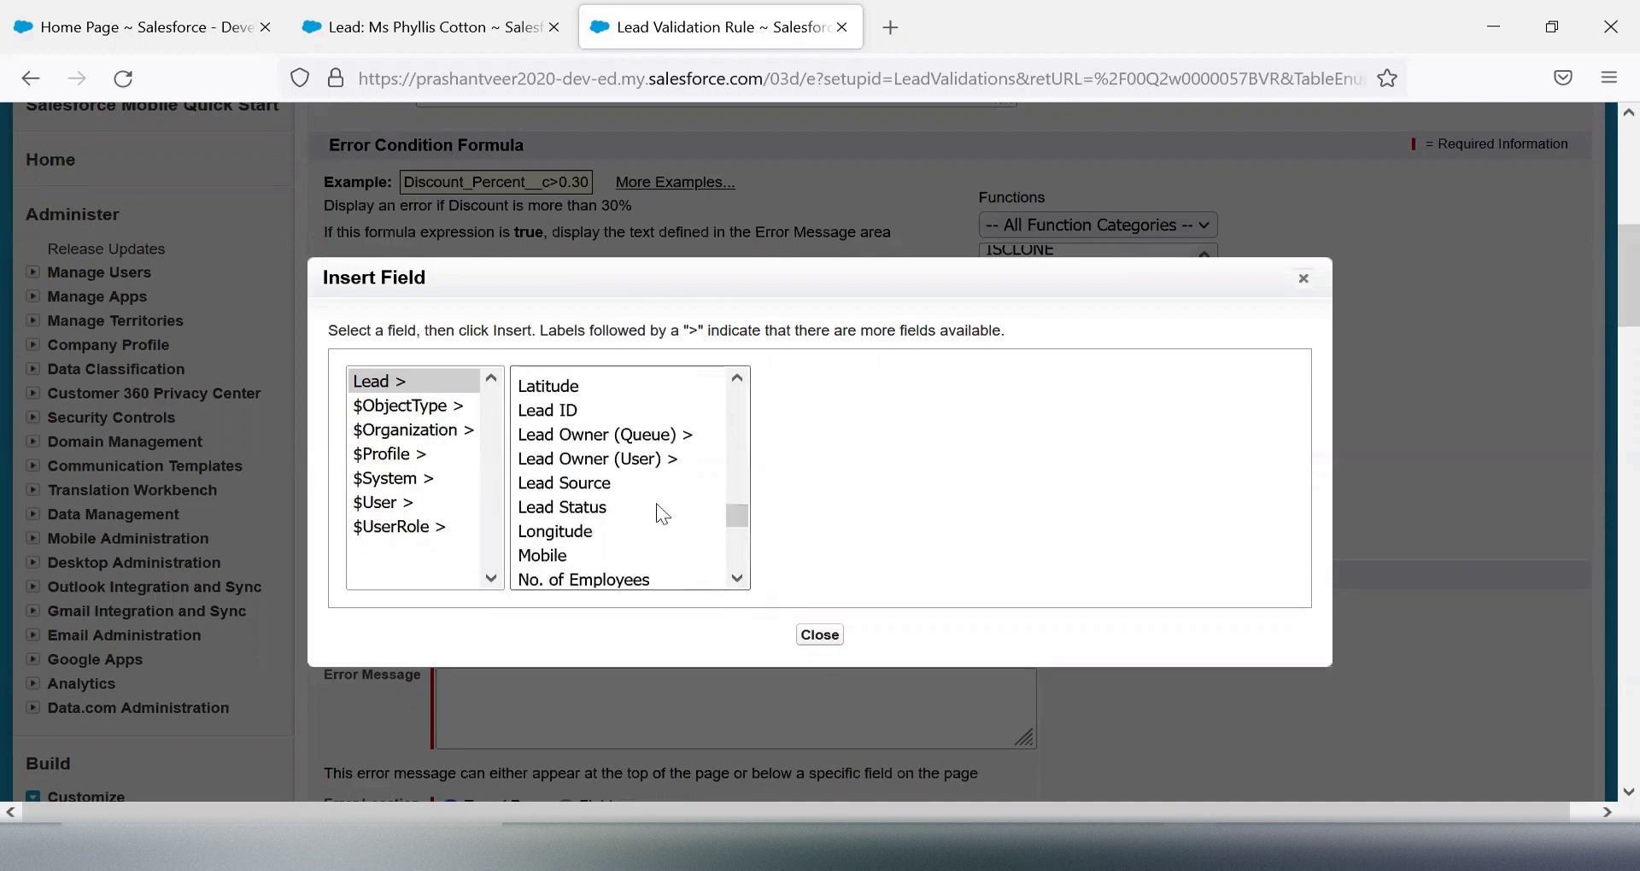
click(591, 509)
click(823, 523)
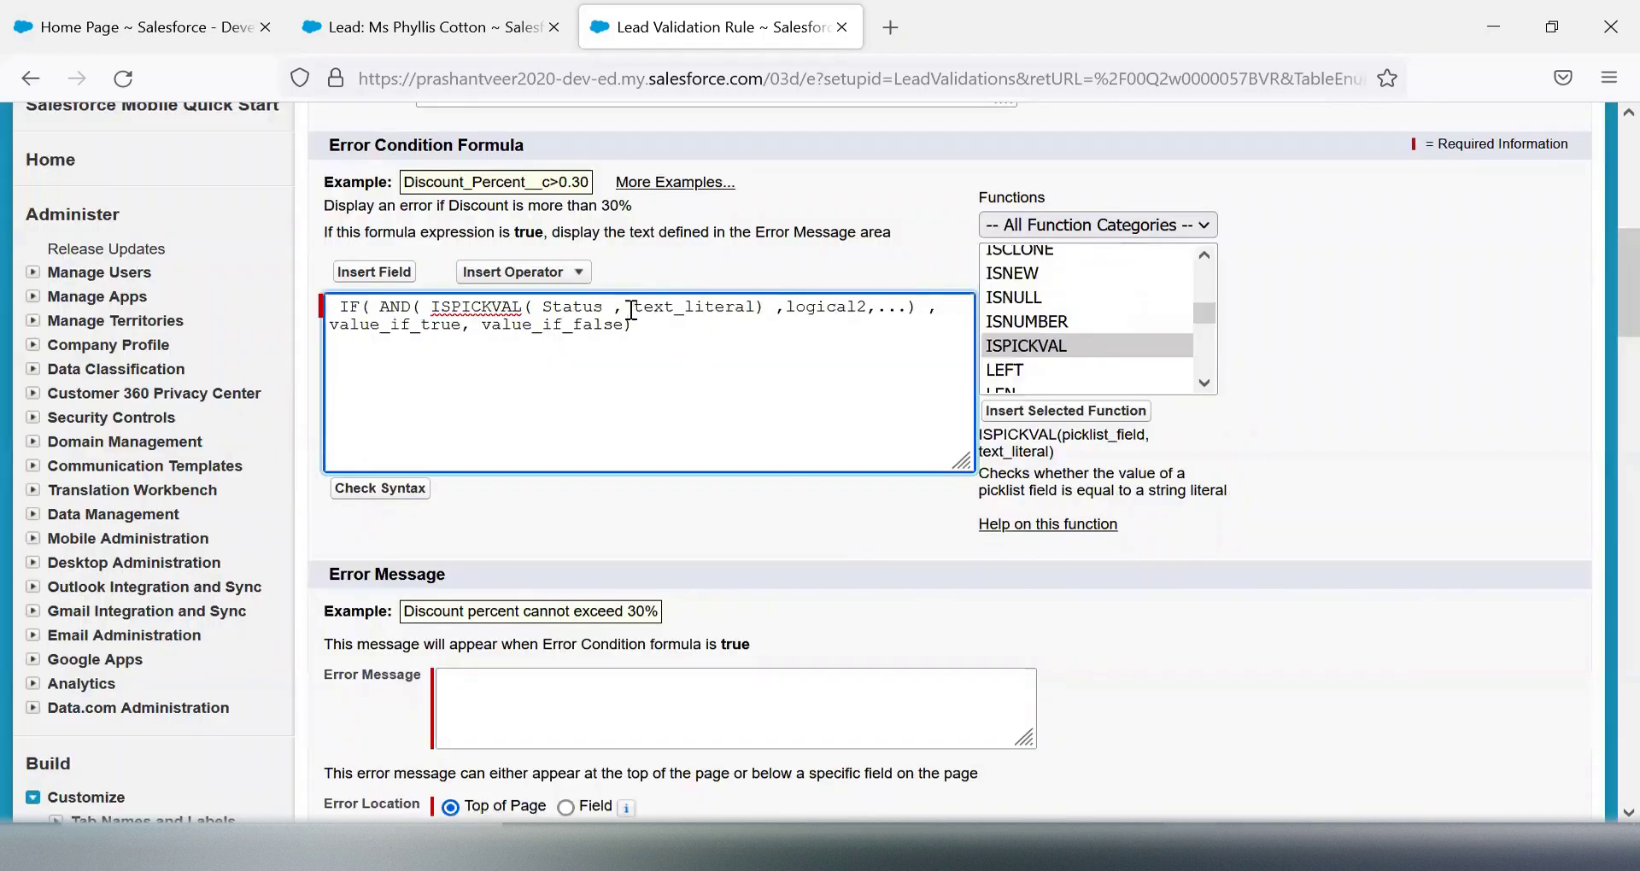
Step: Set the ISPICKVAL text literal to "Open - Not Contacted", copied from the lead record
drag(631, 310, 755, 309)
key(BackSpace)
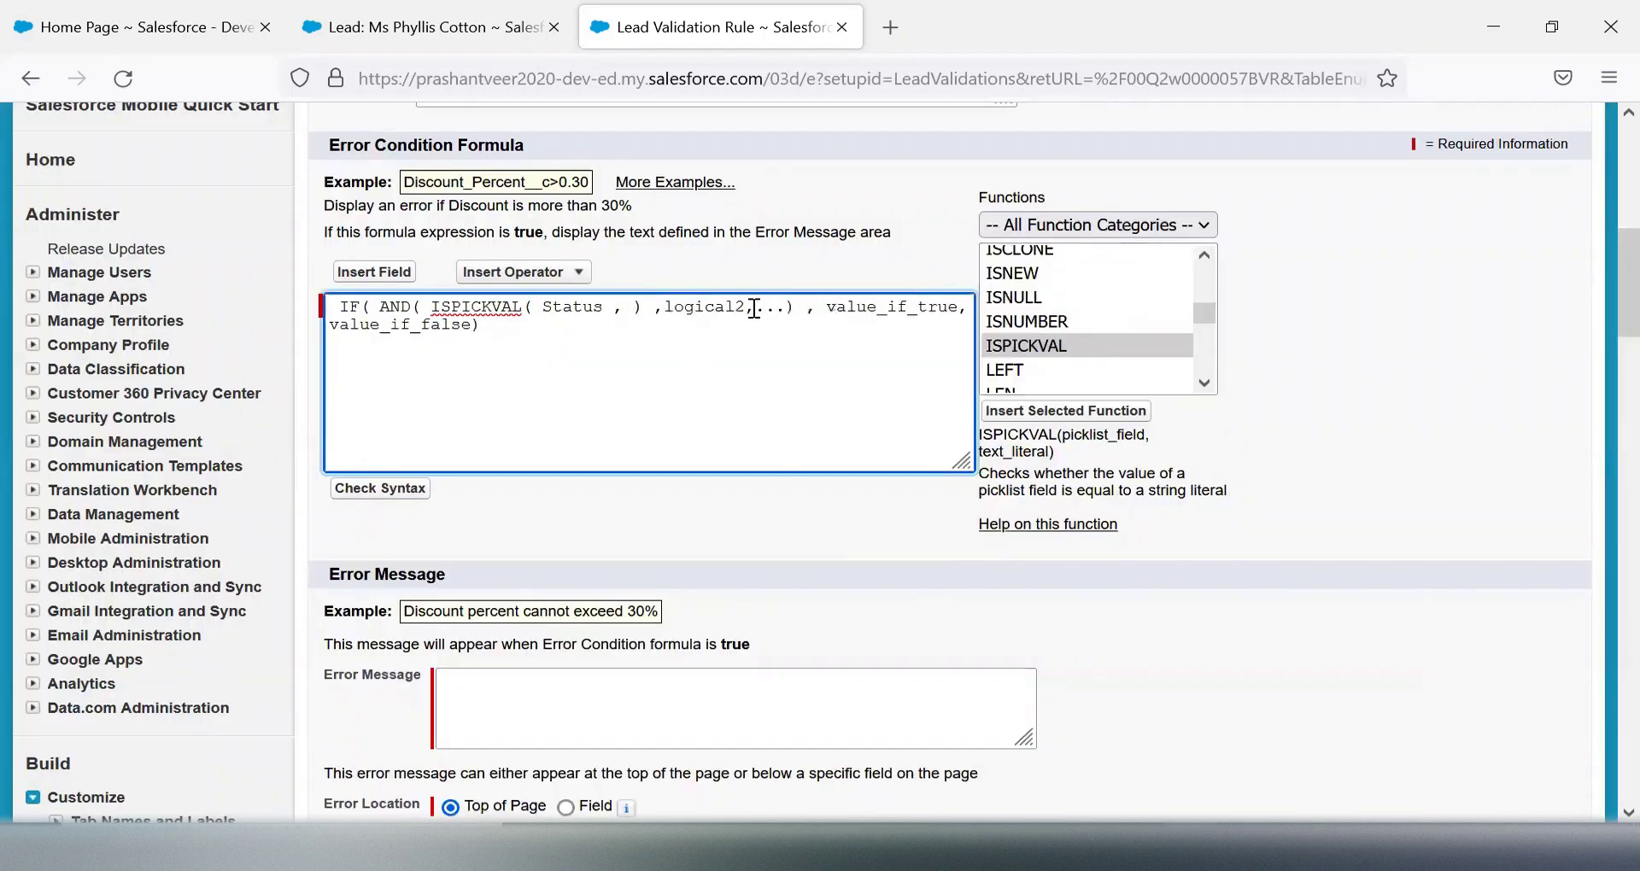
text("")
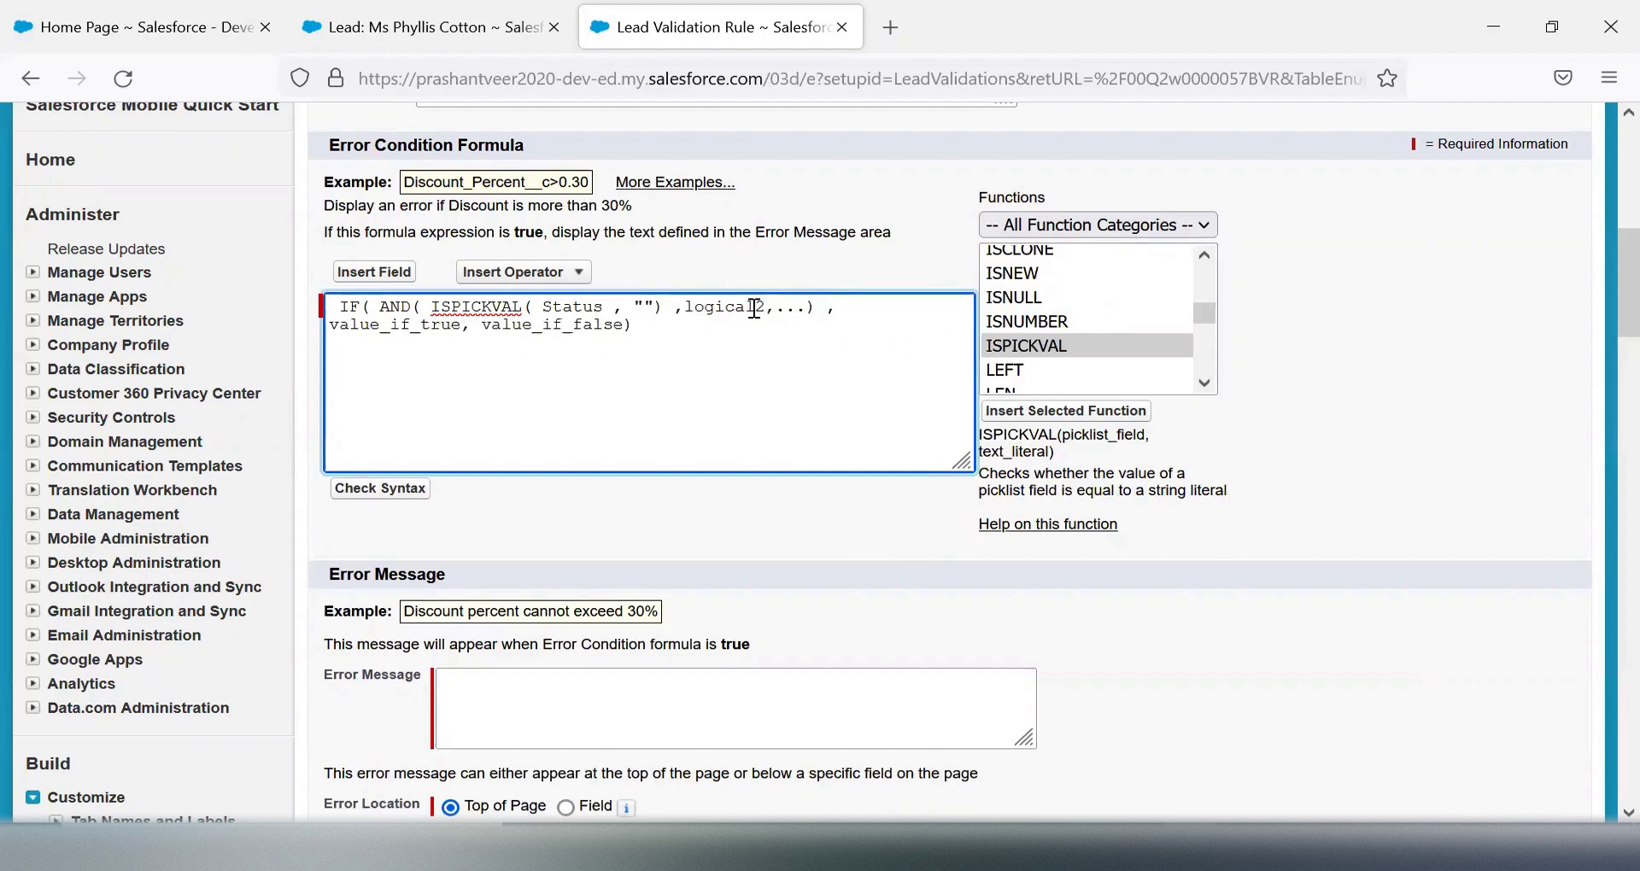
click(407, 27)
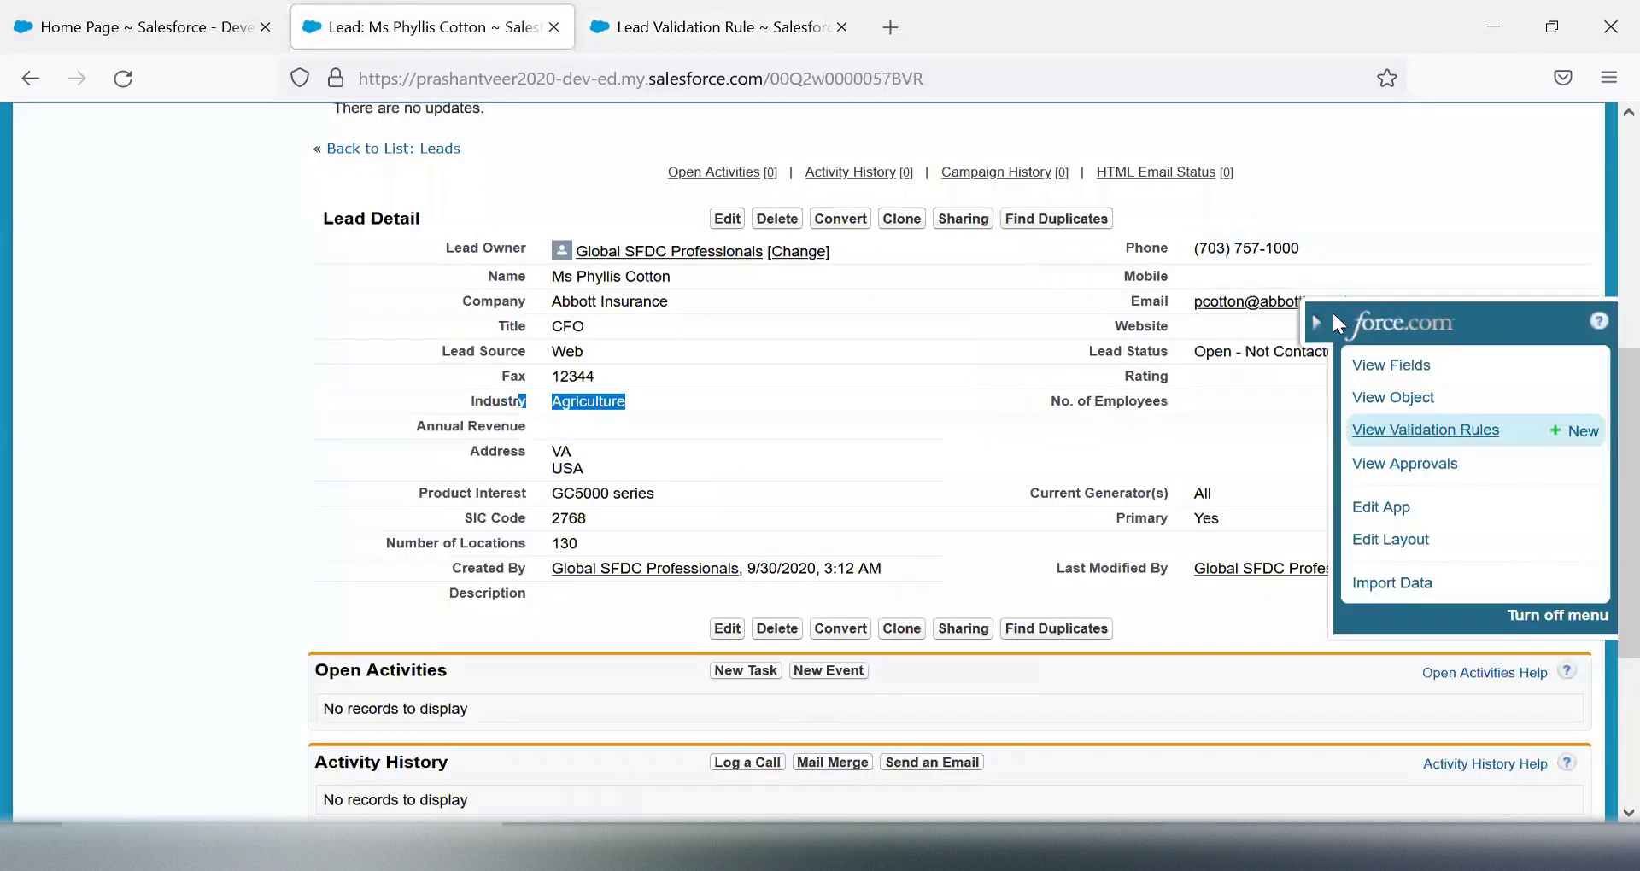
key(F5)
drag(1364, 351, 1191, 347)
key(ctrl+c)
click(711, 27)
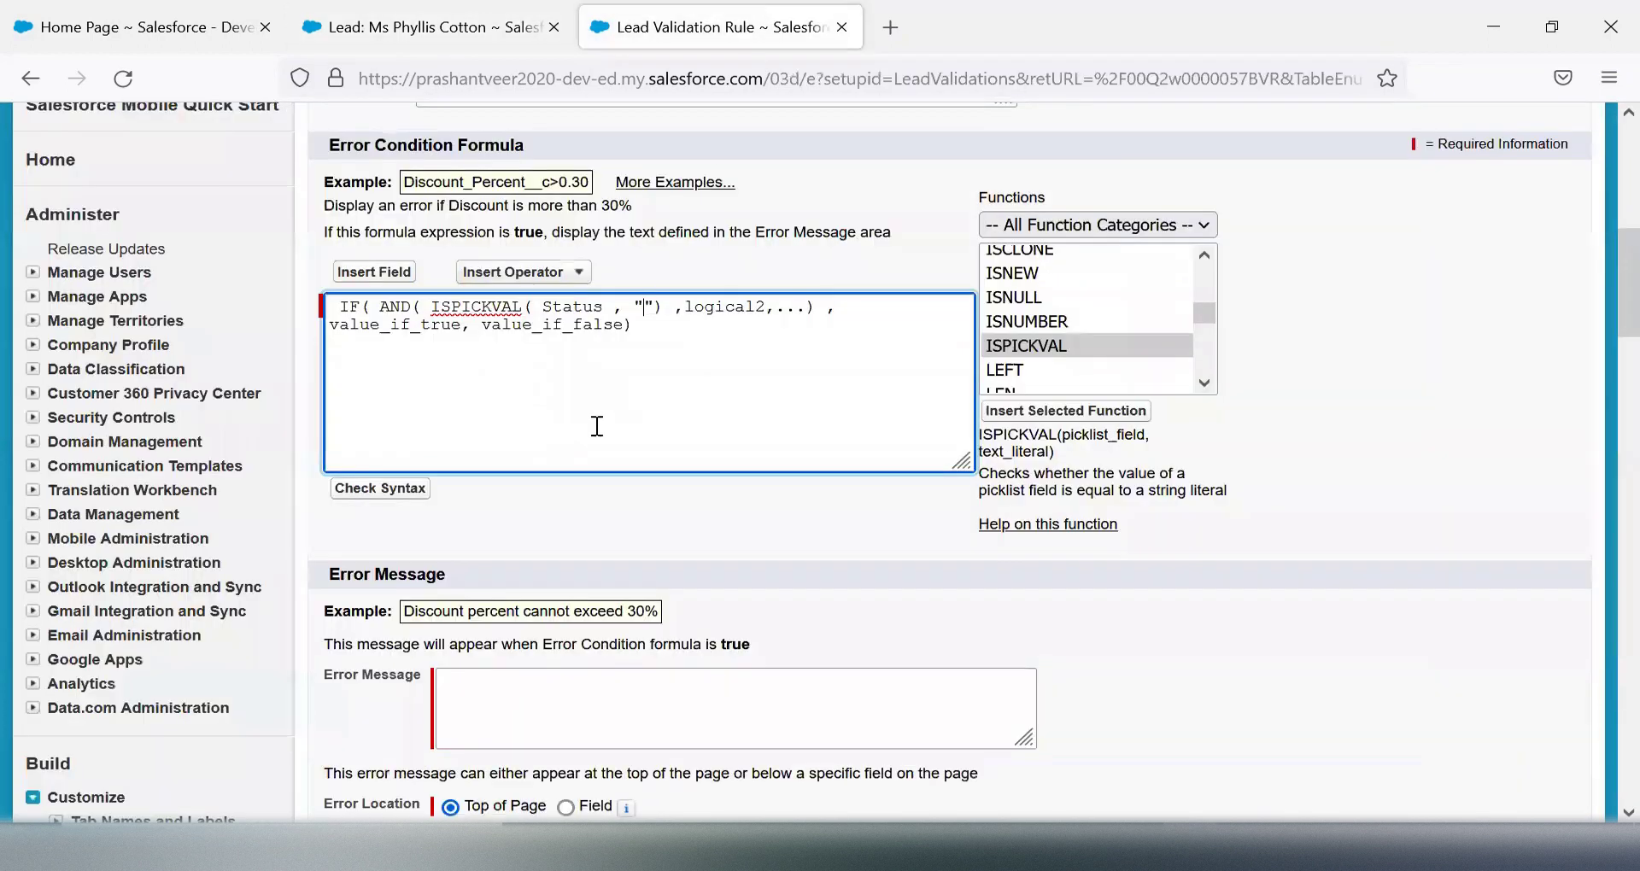
key(ctrl+v)
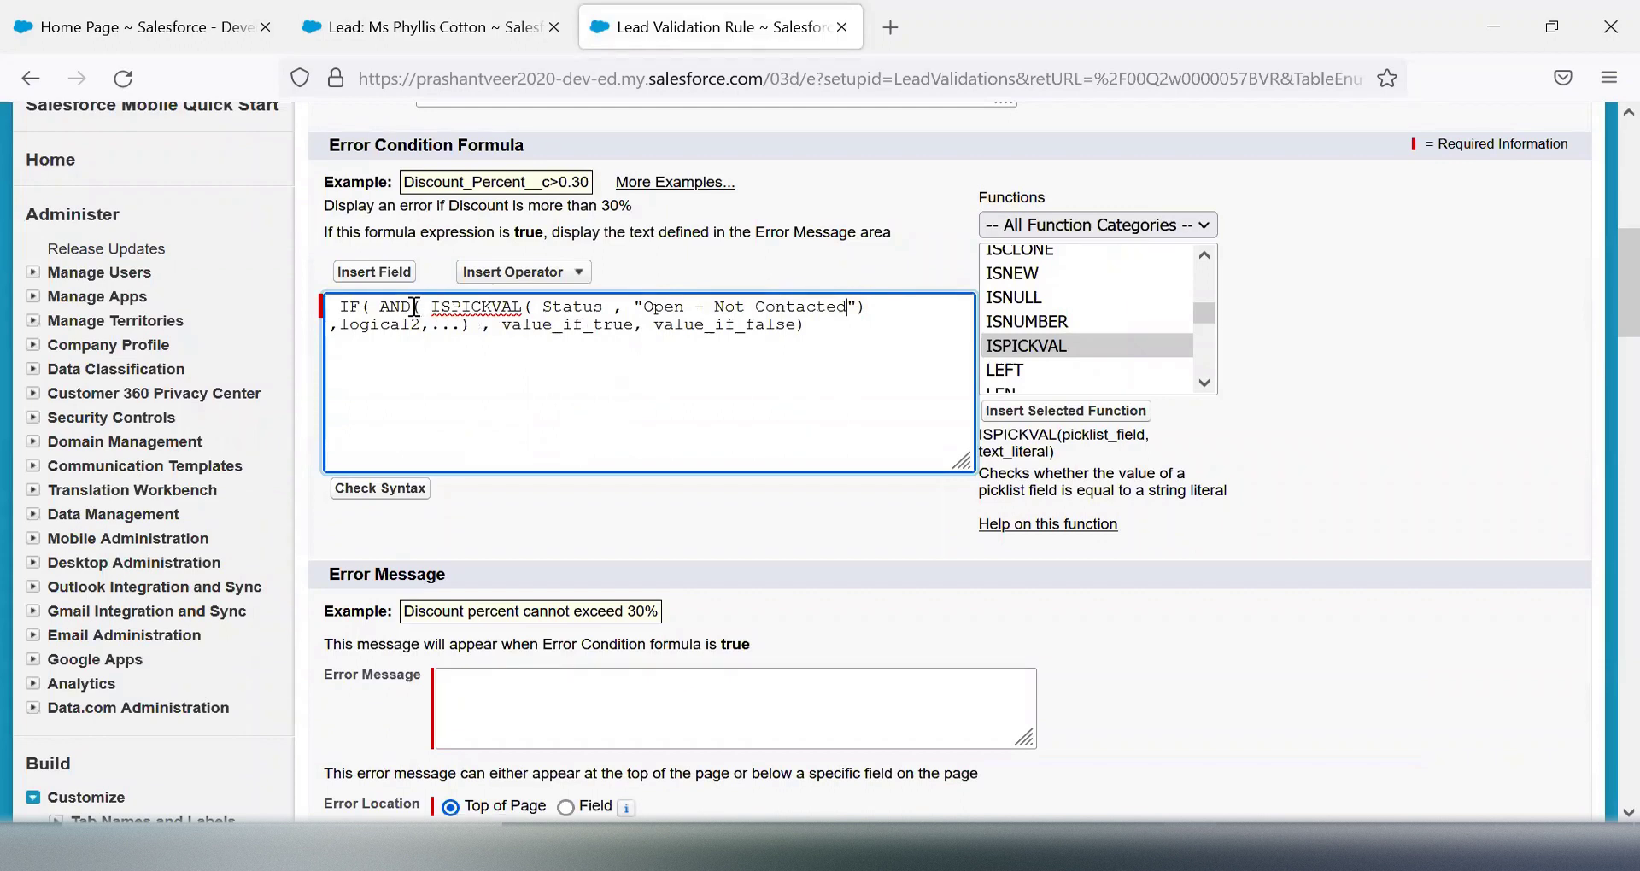
Step: Paste a copy of the Status condition over logical2 and delete its Status field
drag(429, 307, 866, 301)
key(ctrl+c)
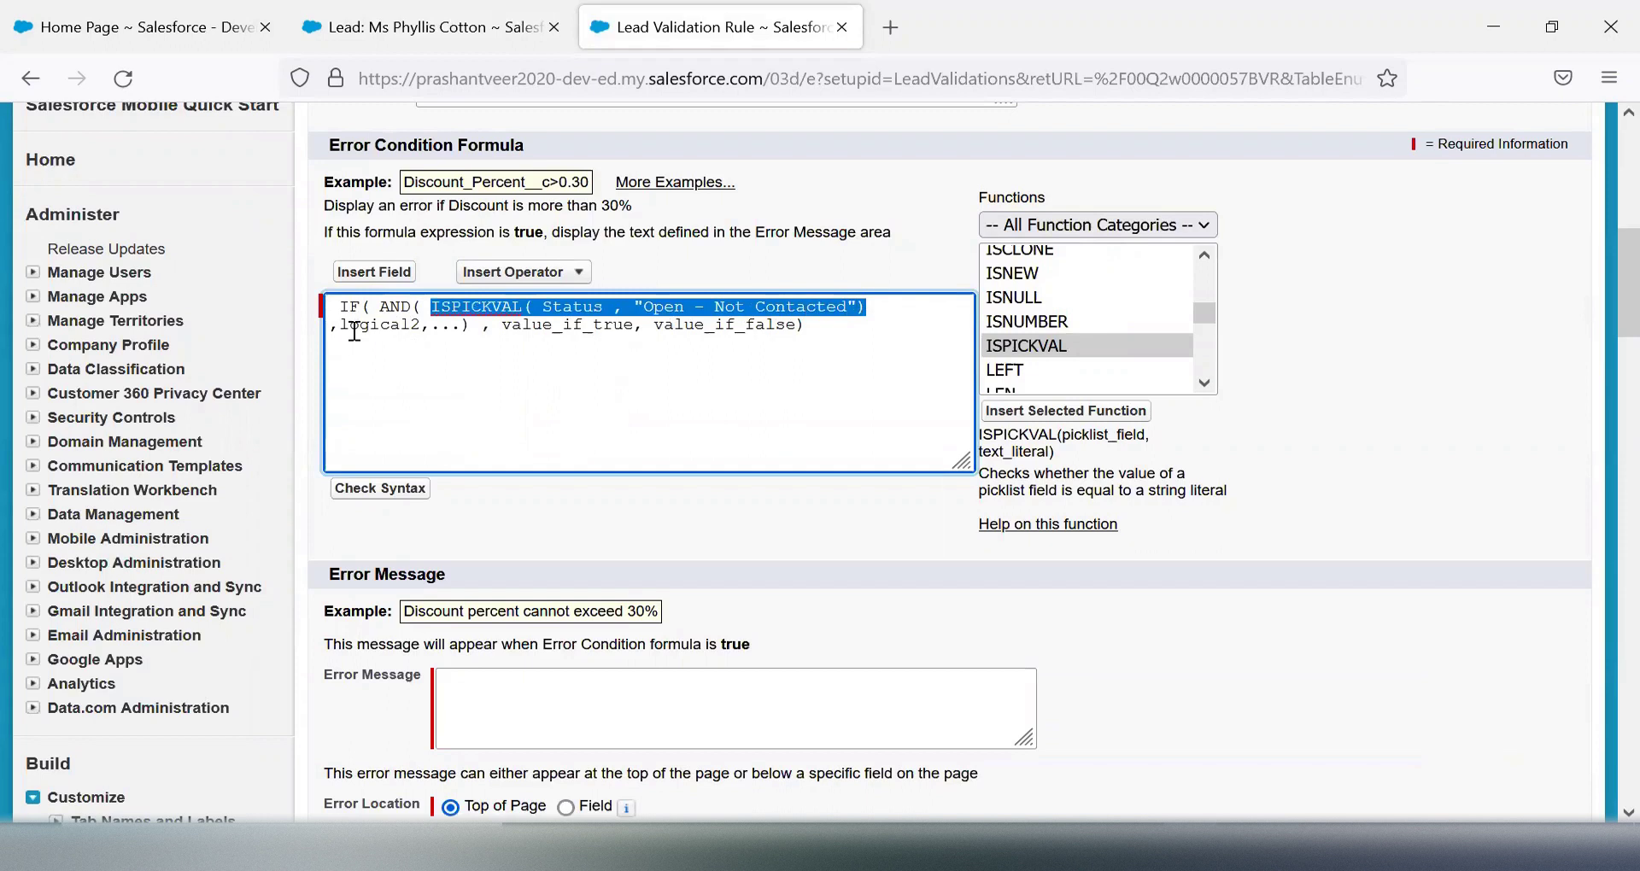
drag(338, 326, 461, 327)
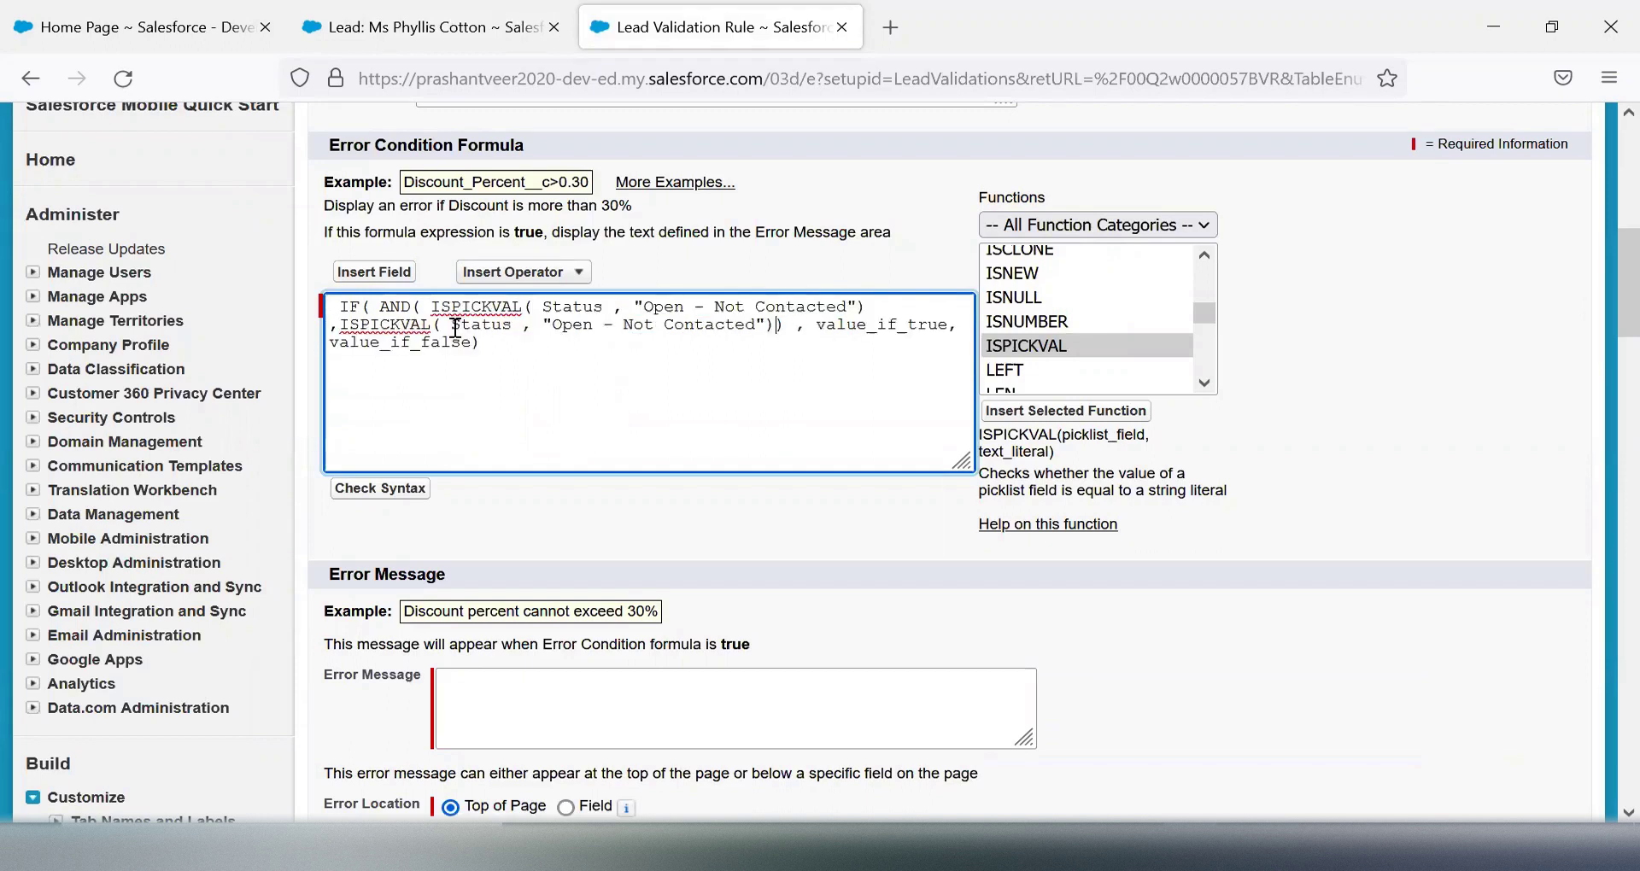
key(ctrl+v)
double_click(464, 326)
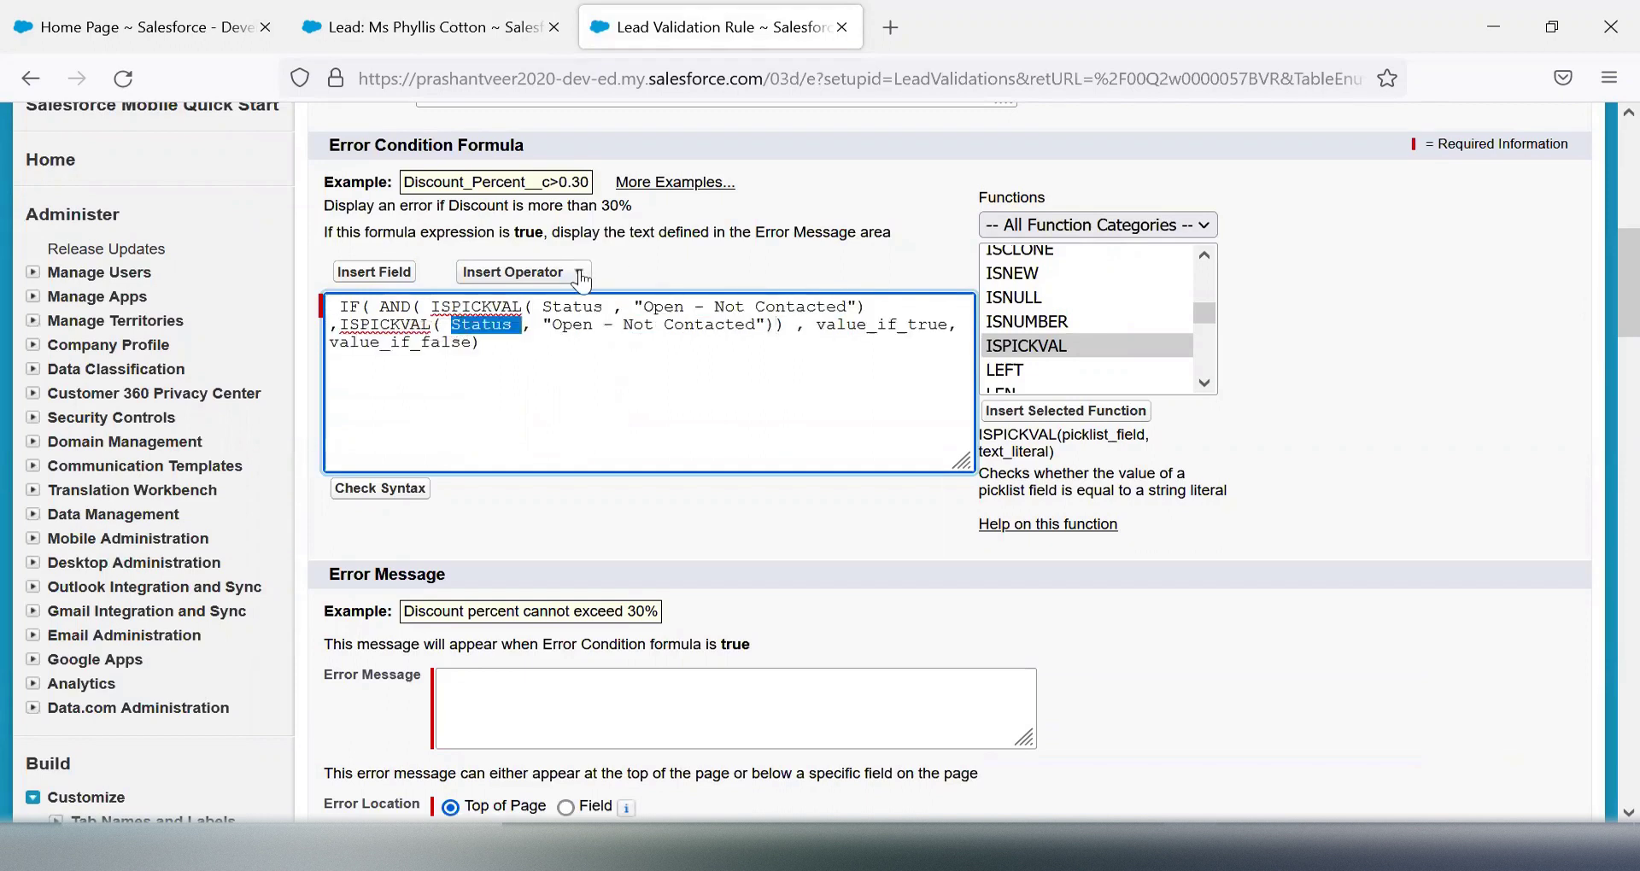
key(BackSpace)
Step: Make the second condition check Industry equals "Agriculture", copied from the lead record
click(374, 271)
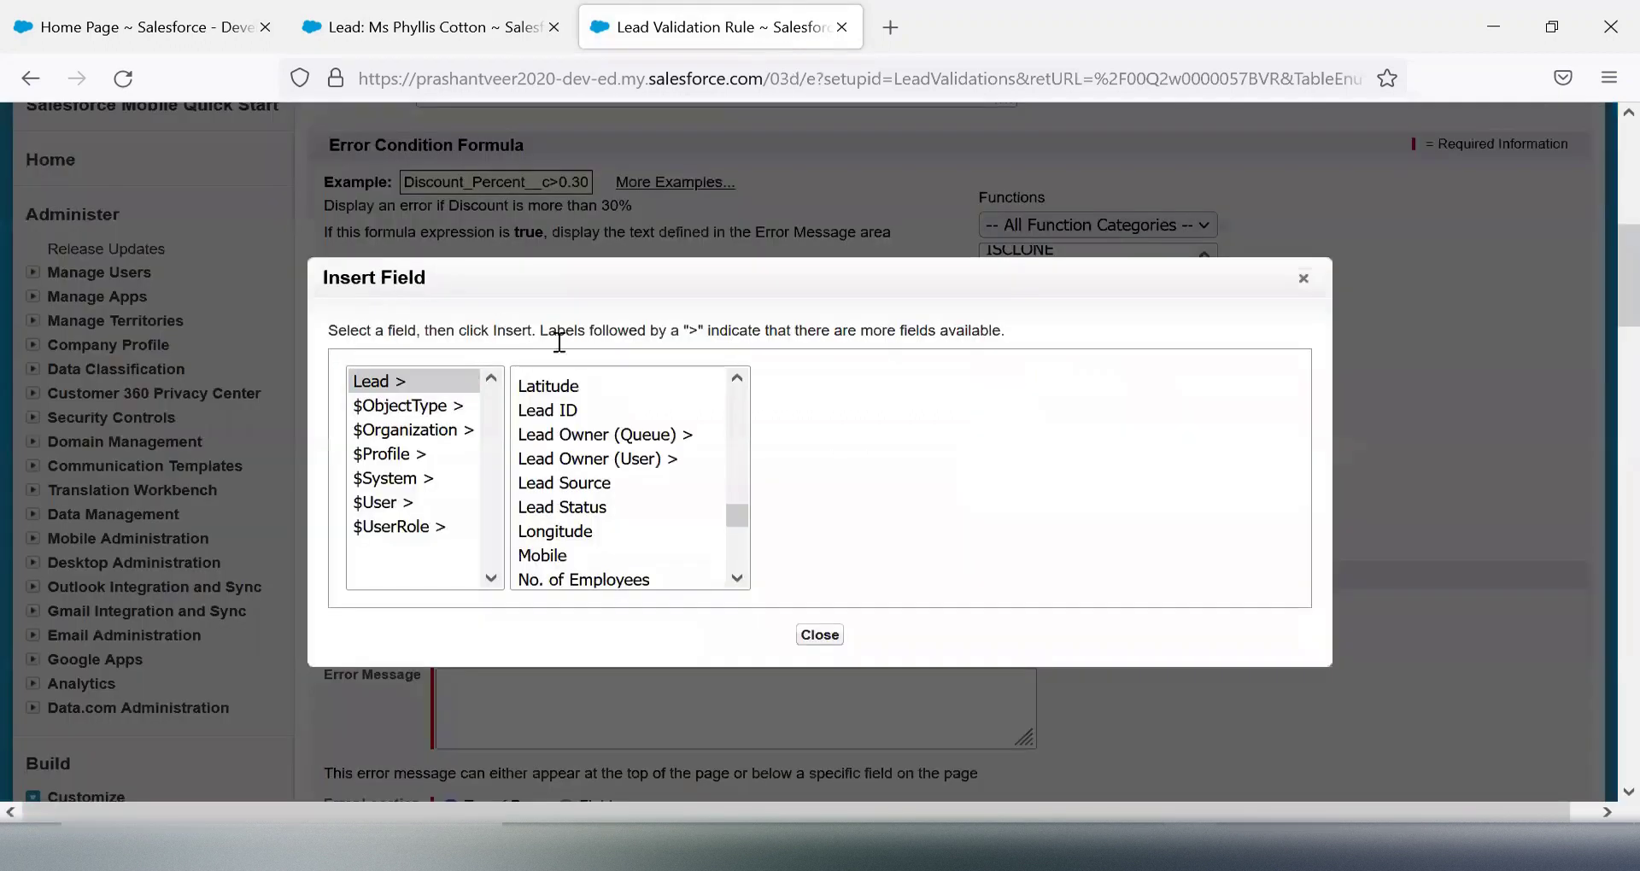
mouse_move(731, 512)
mouse_down()
mouse_move(731, 382)
mouse_move(738, 484)
mouse_up()
click(602, 468)
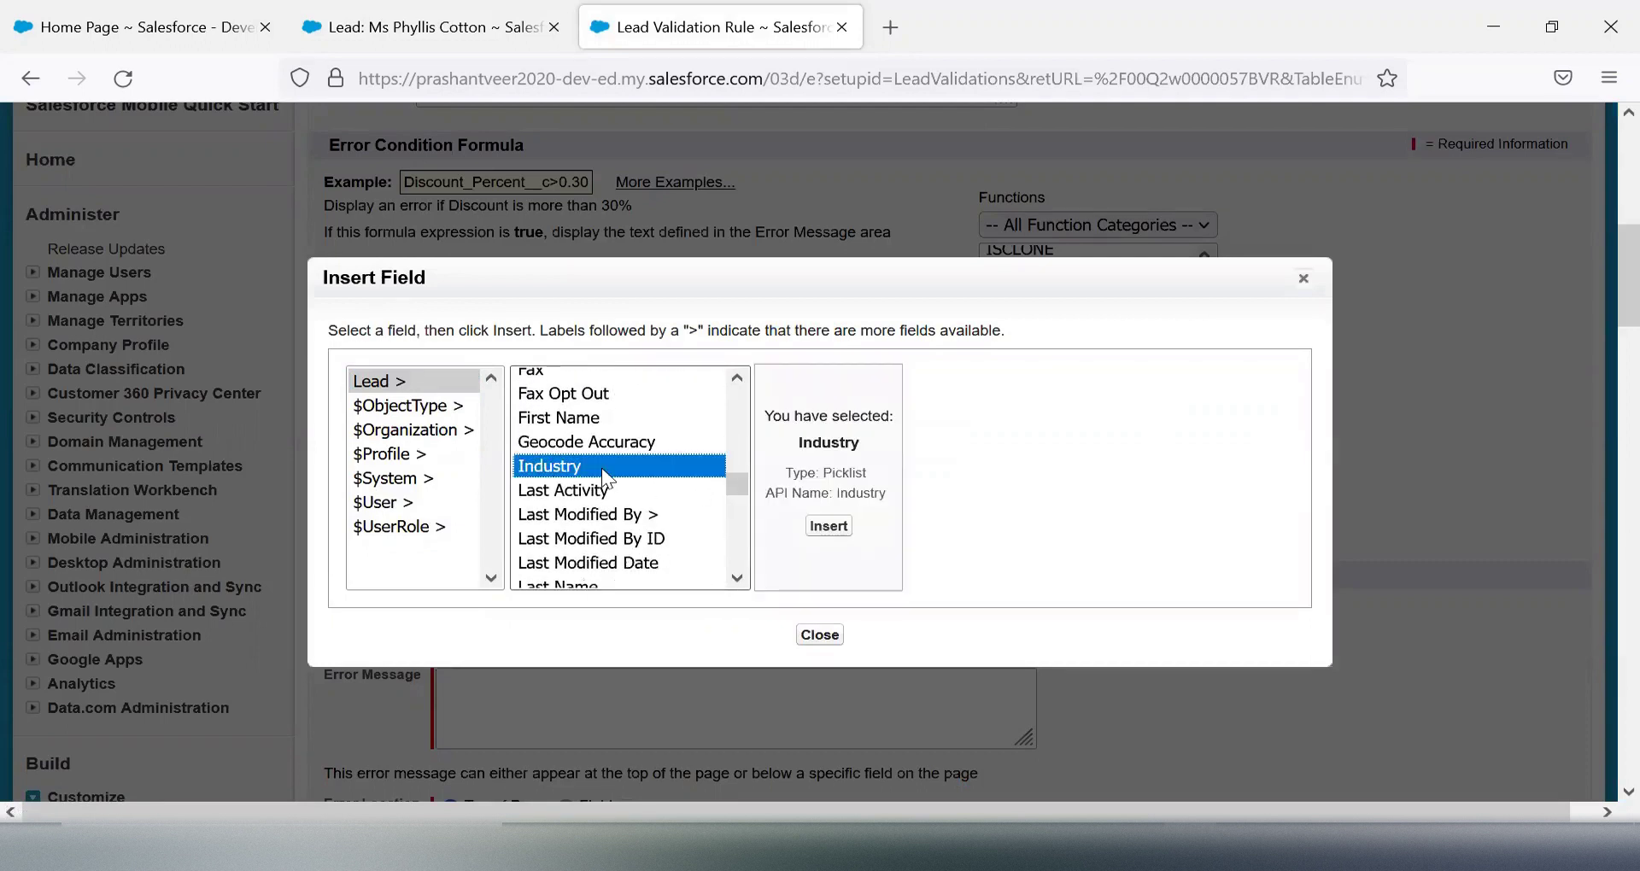
click(828, 525)
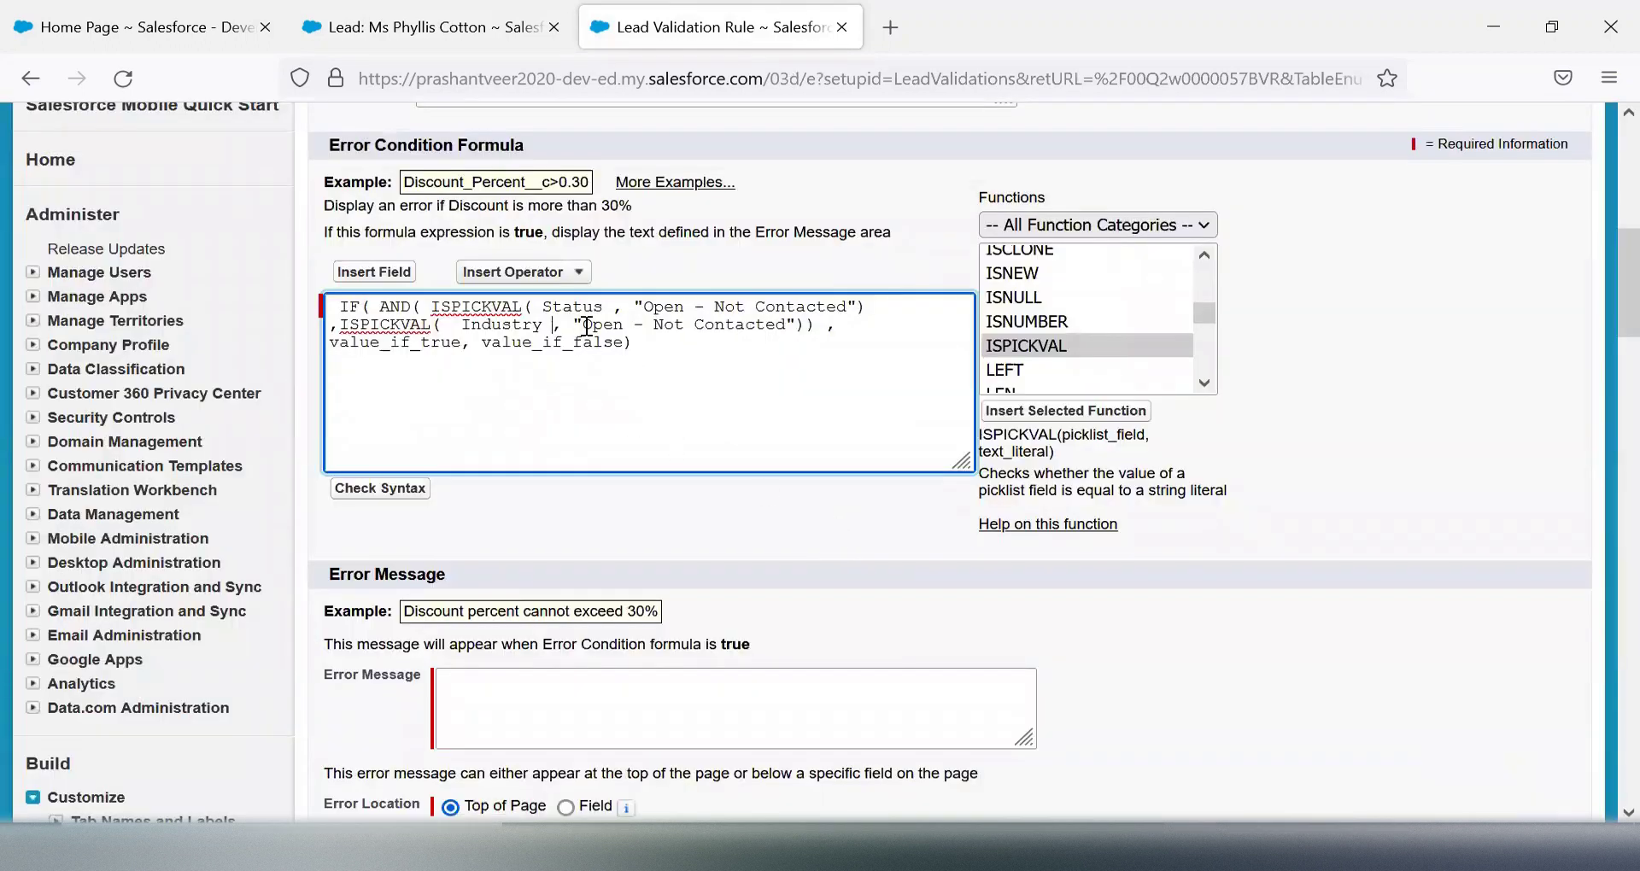
drag(588, 325, 795, 325)
key(BackSpace)
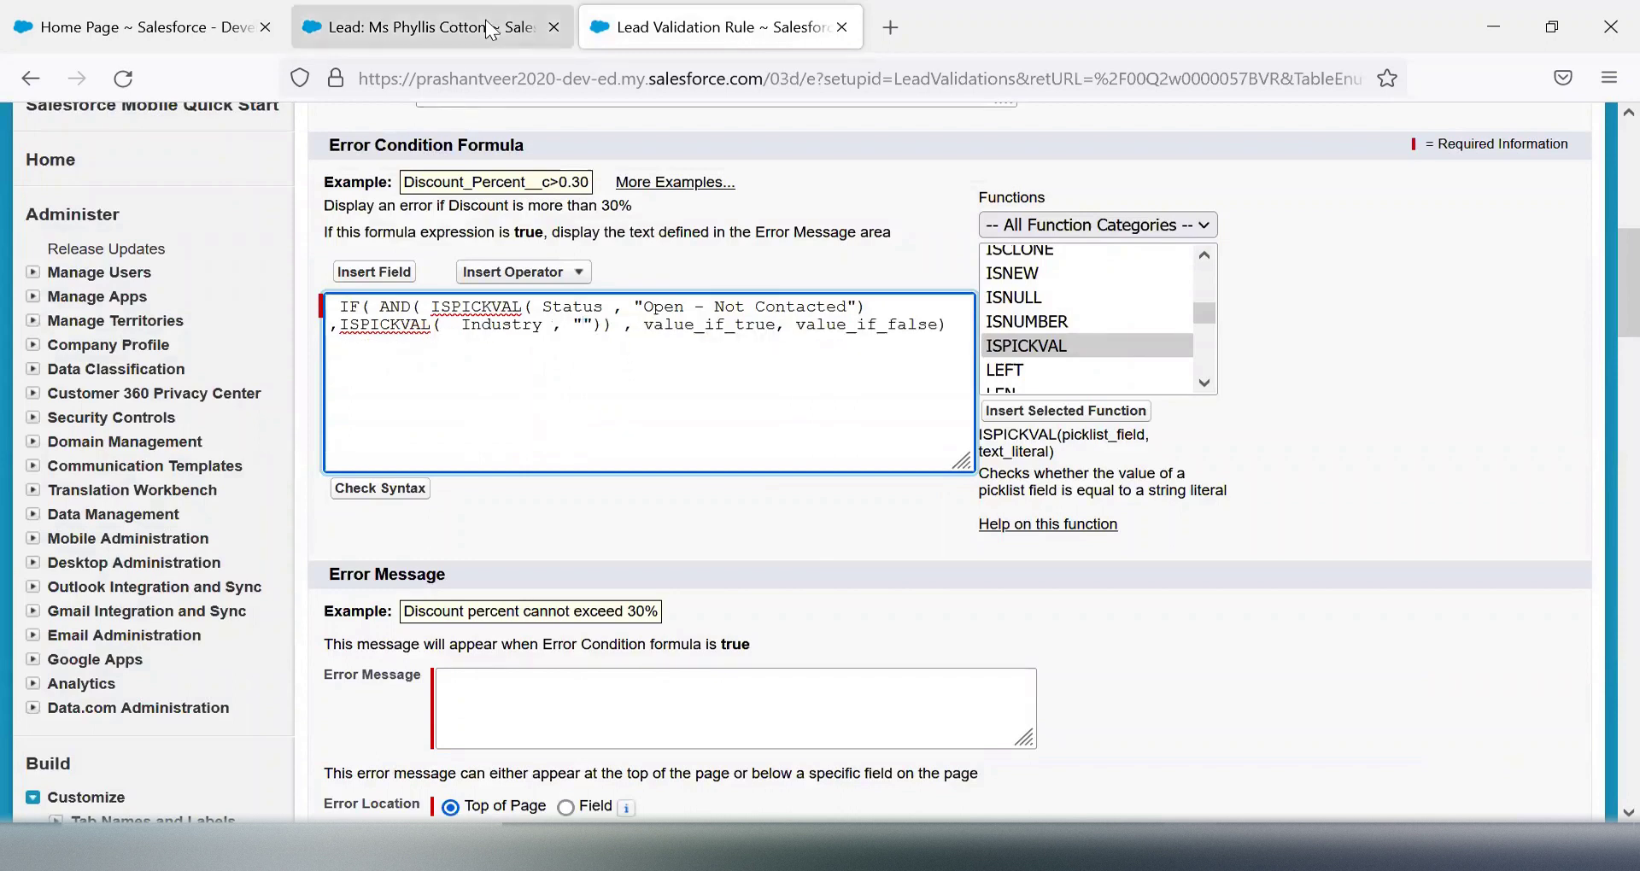
click(490, 30)
drag(628, 402, 555, 398)
key(ctrl+c)
click(675, 27)
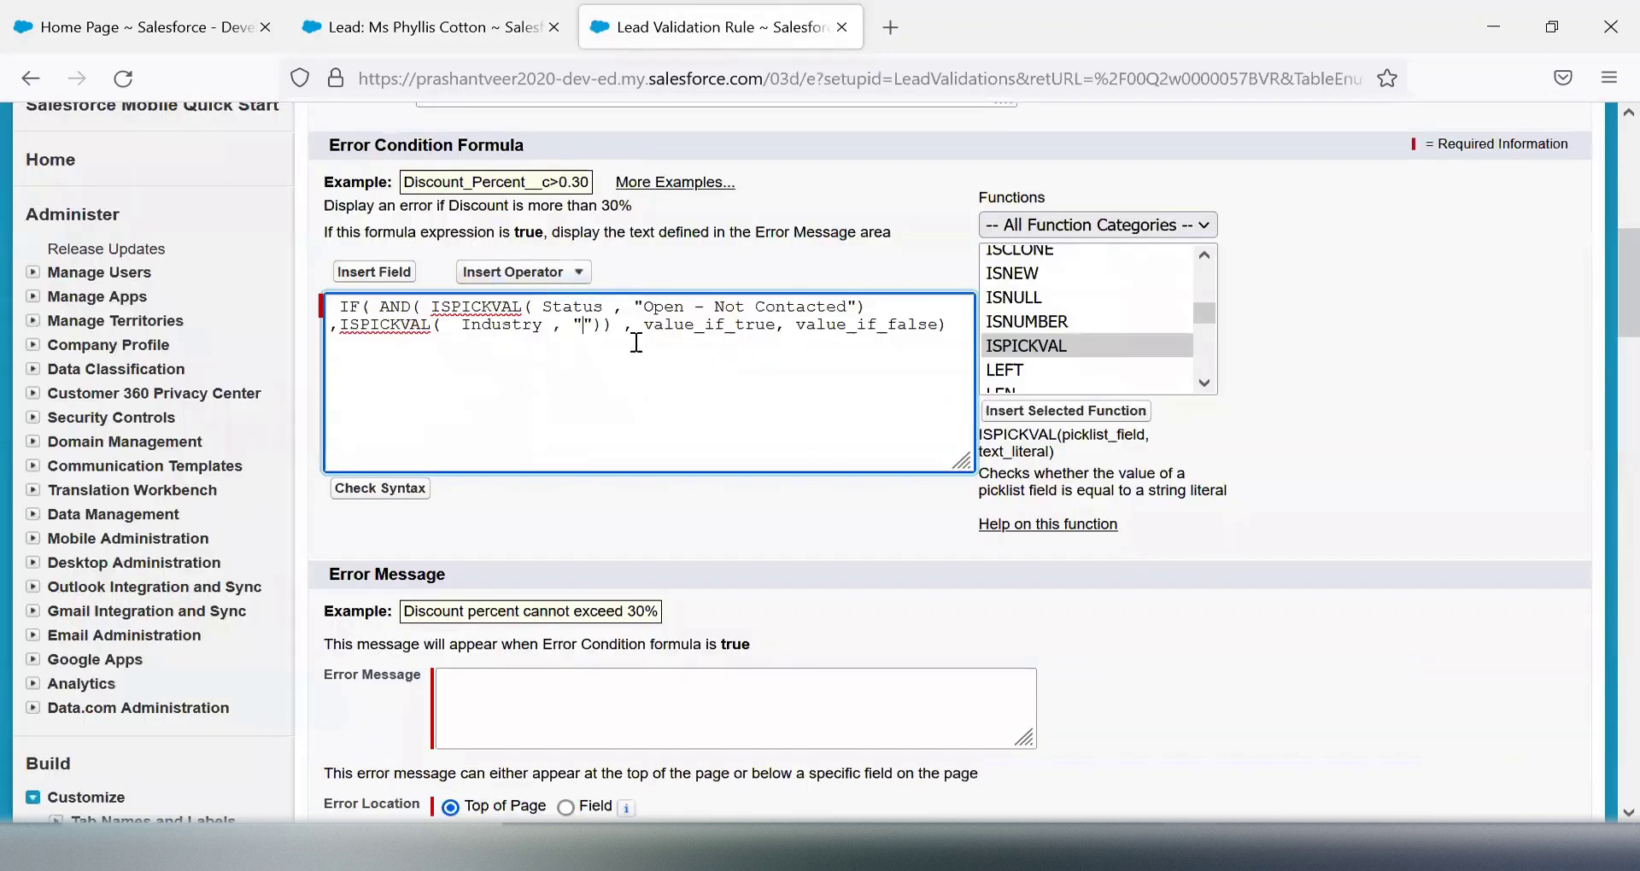
key(ctrl+v)
Step: Set the IF results to false and true, then check the formula syntax
drag(756, 325, 887, 325)
text(false)
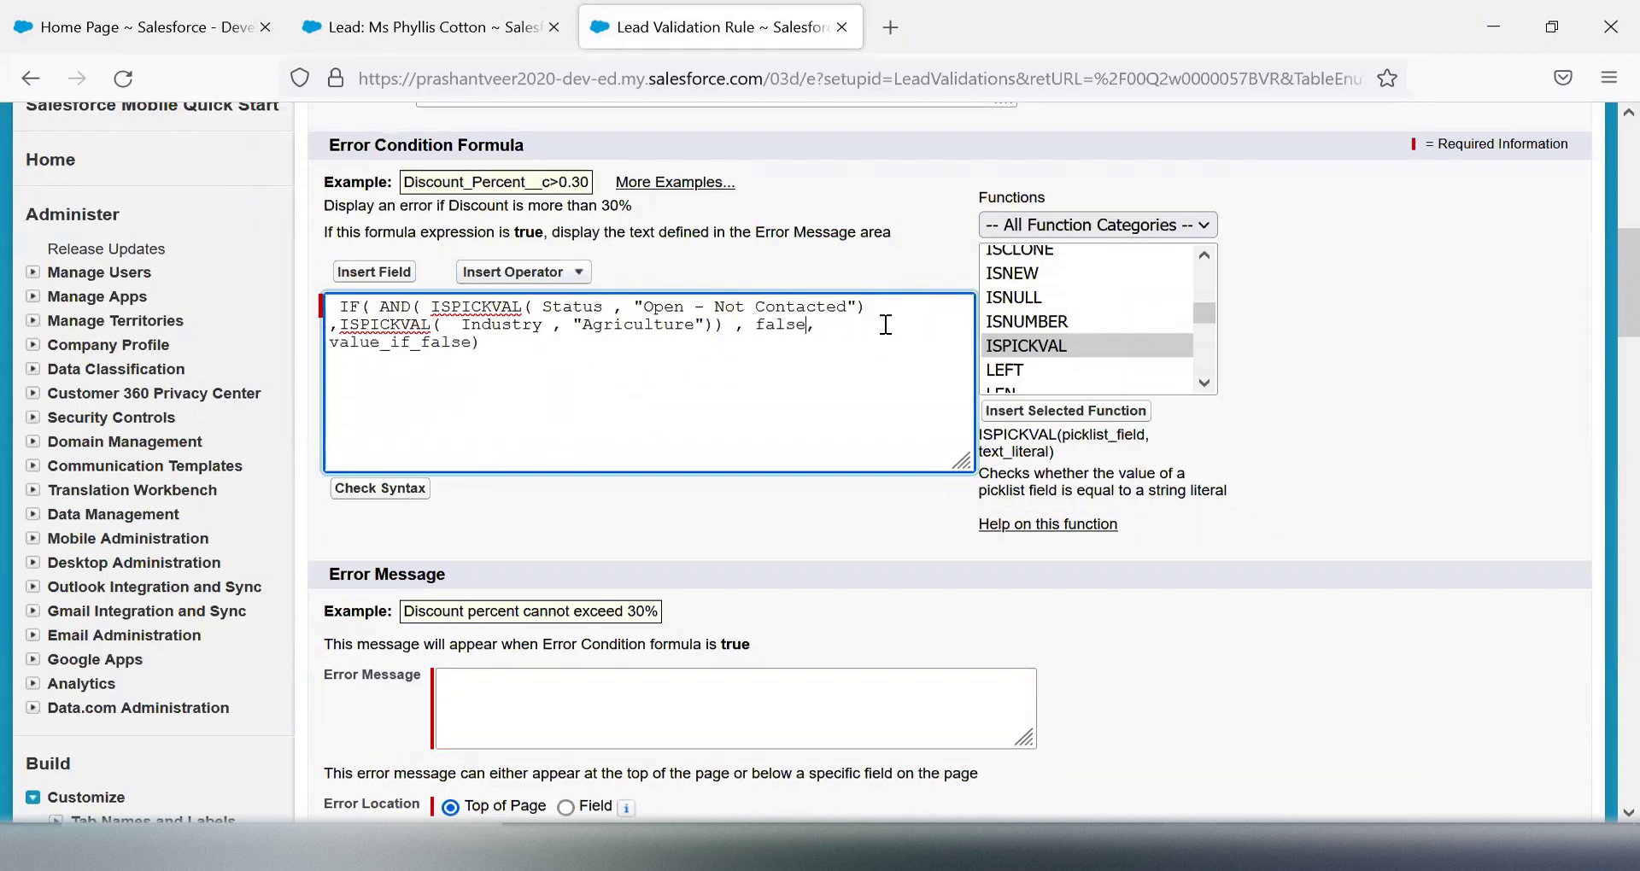
drag(333, 342, 469, 343)
text(true)
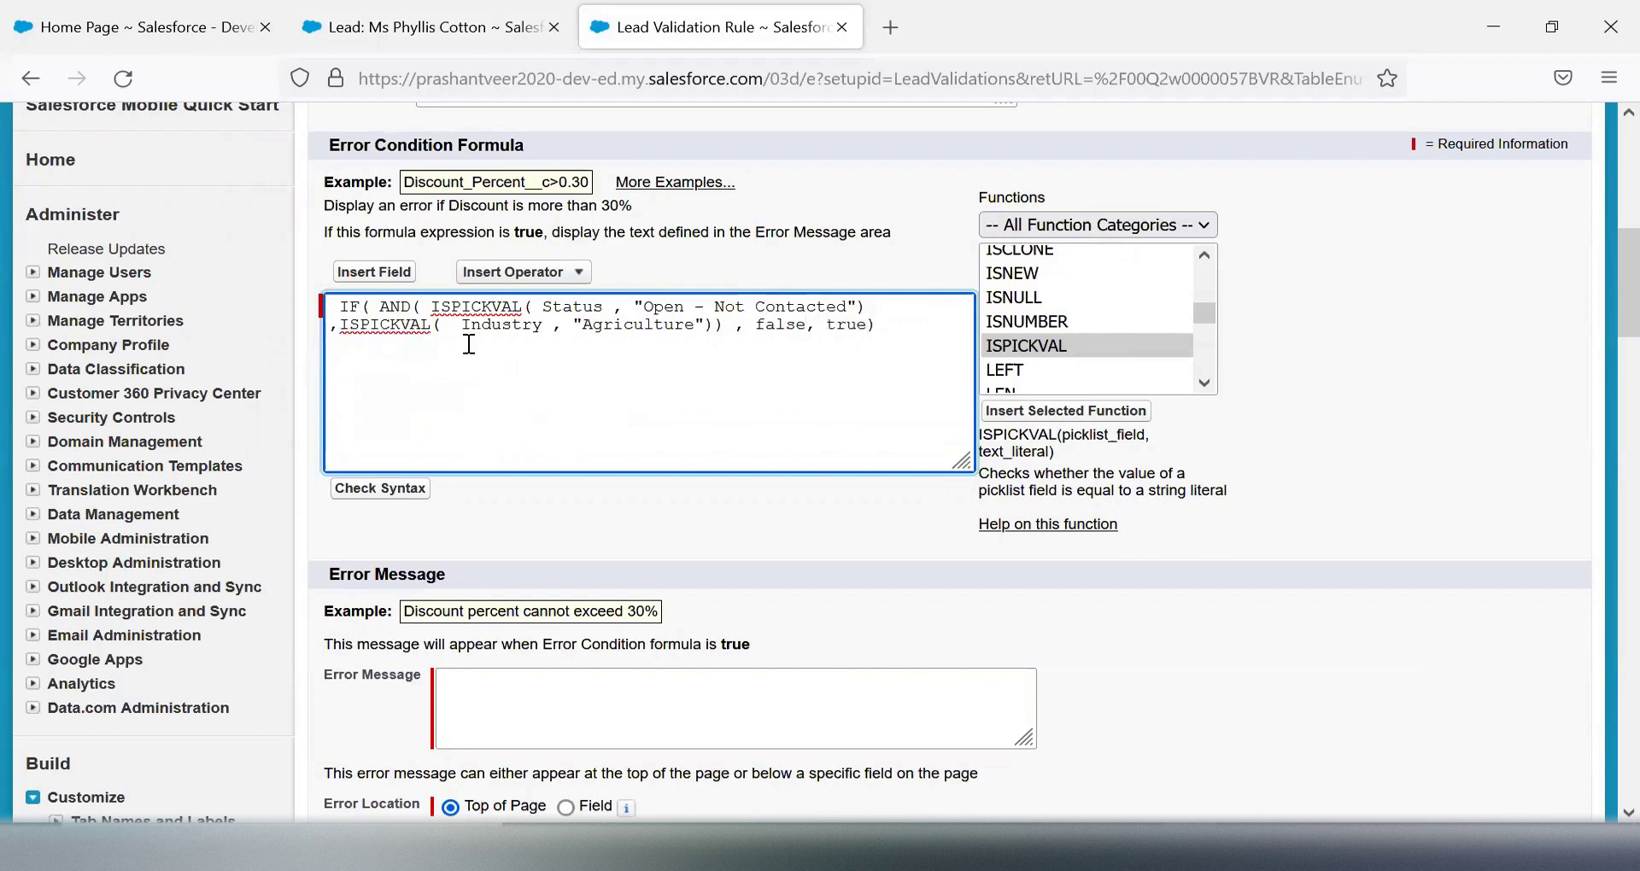
click(376, 489)
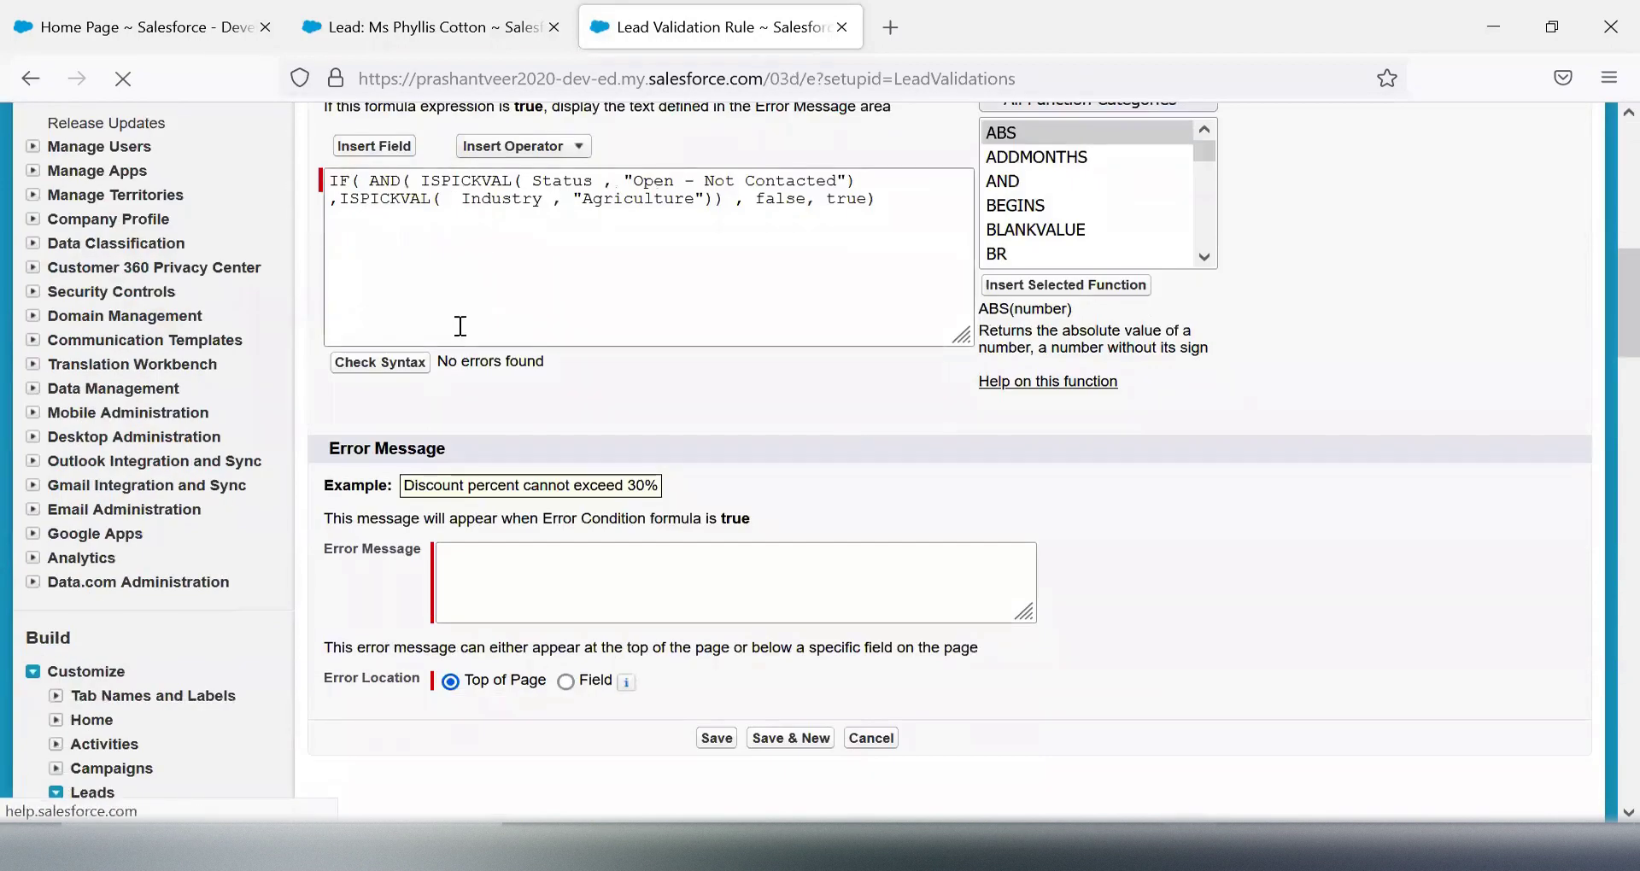
Step: Start the error message with "agriculture and Status=Open - Not Contacted" using values copied from the formula
click(563, 594)
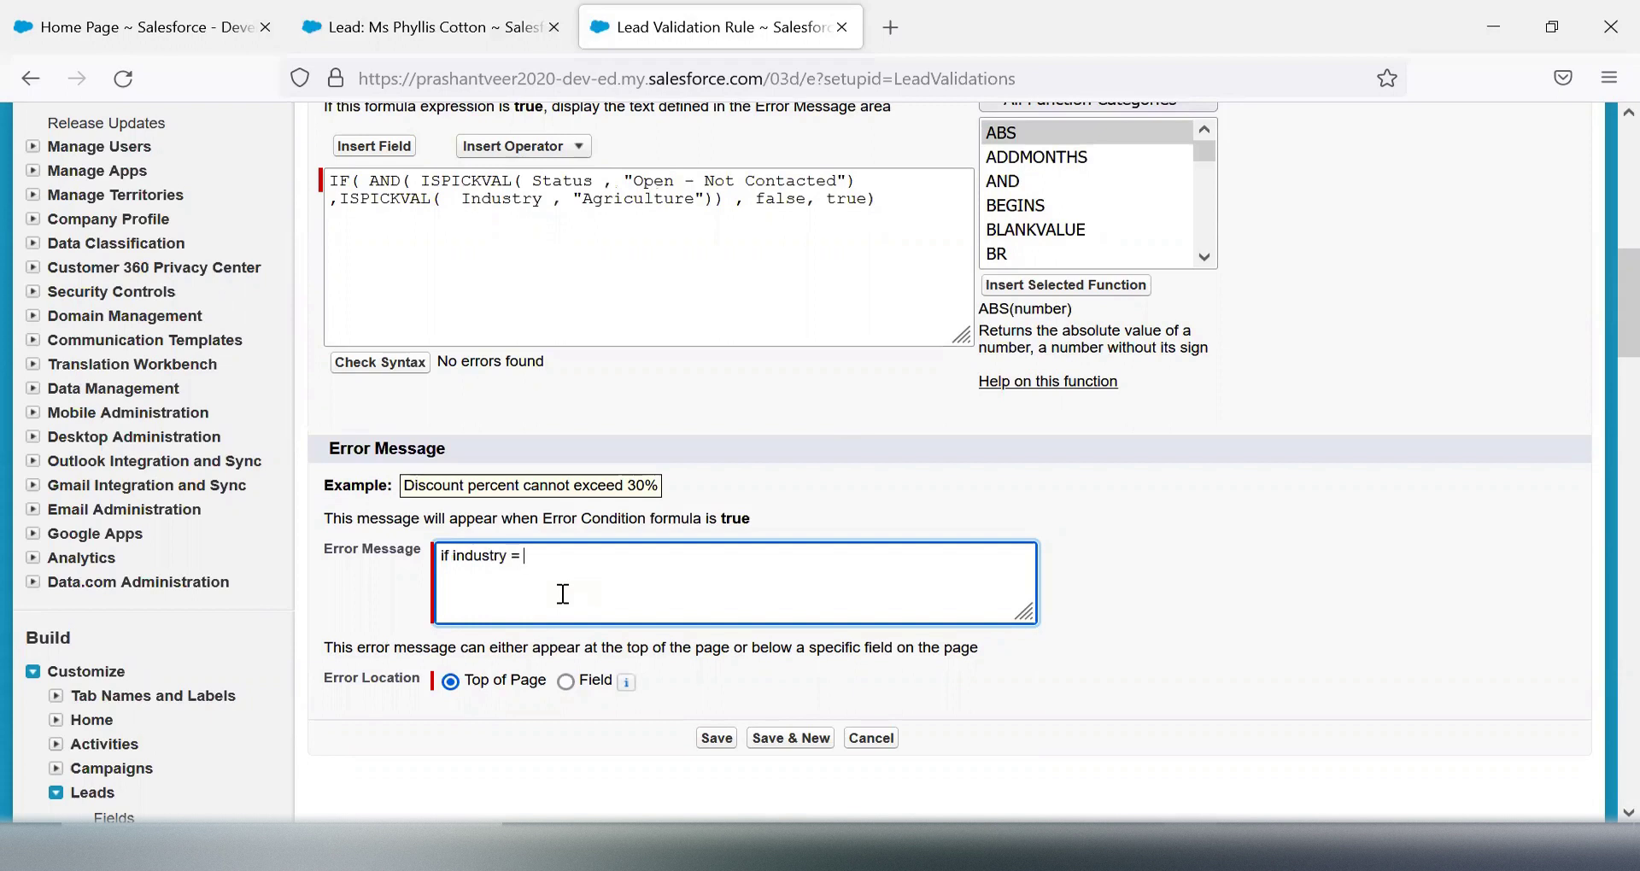
text(agriculture and)
double_click(555, 182)
click(659, 554)
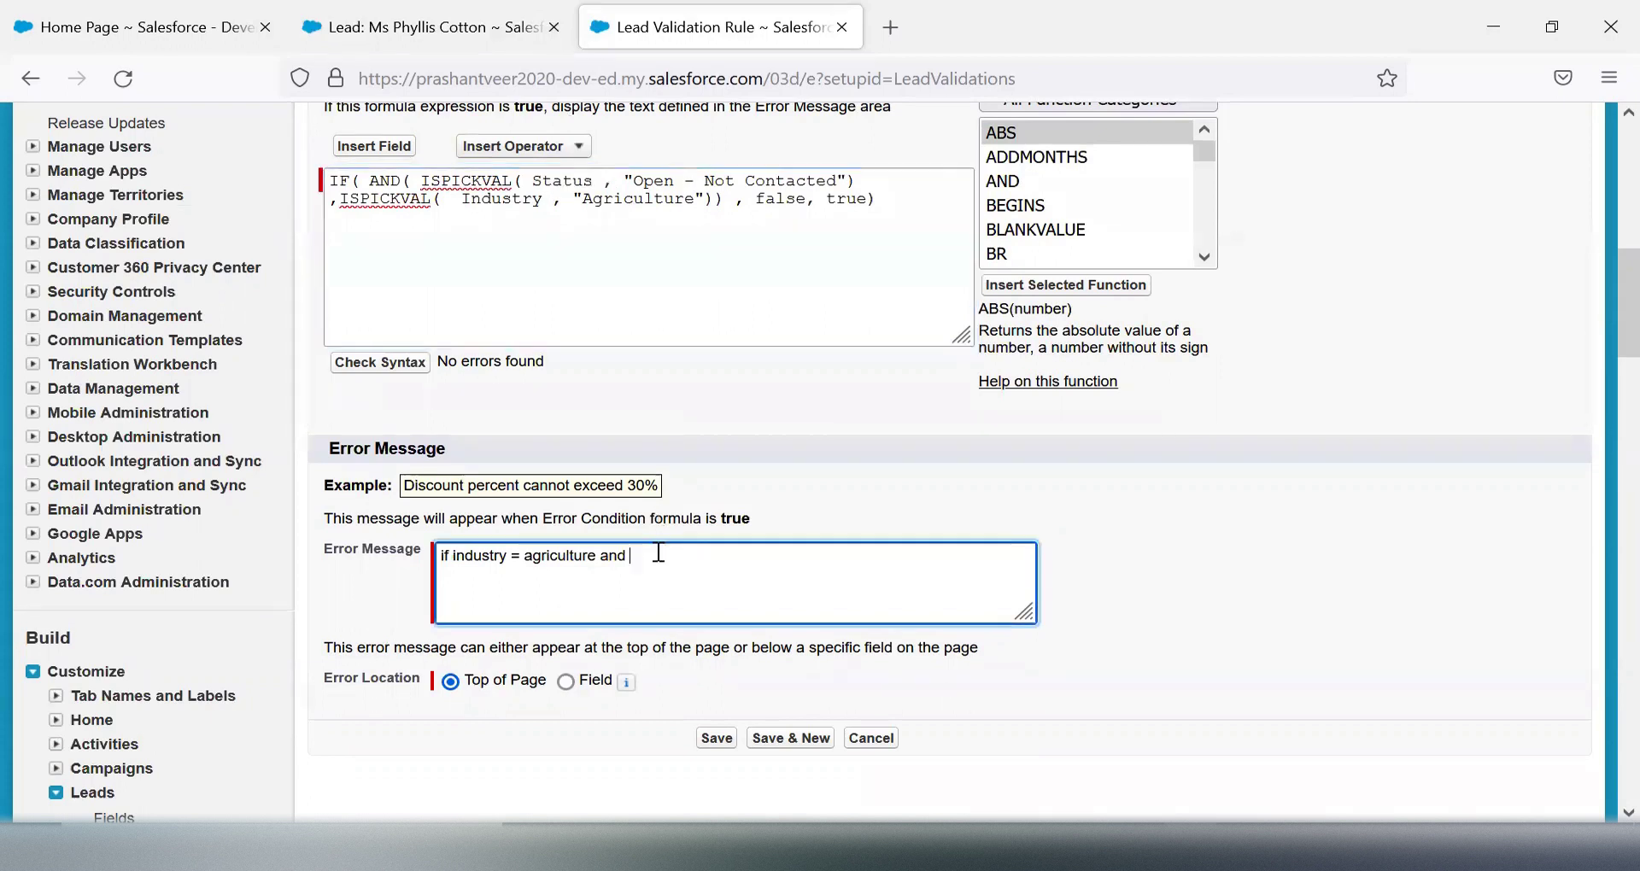
key(ctrl+v)
text(=)
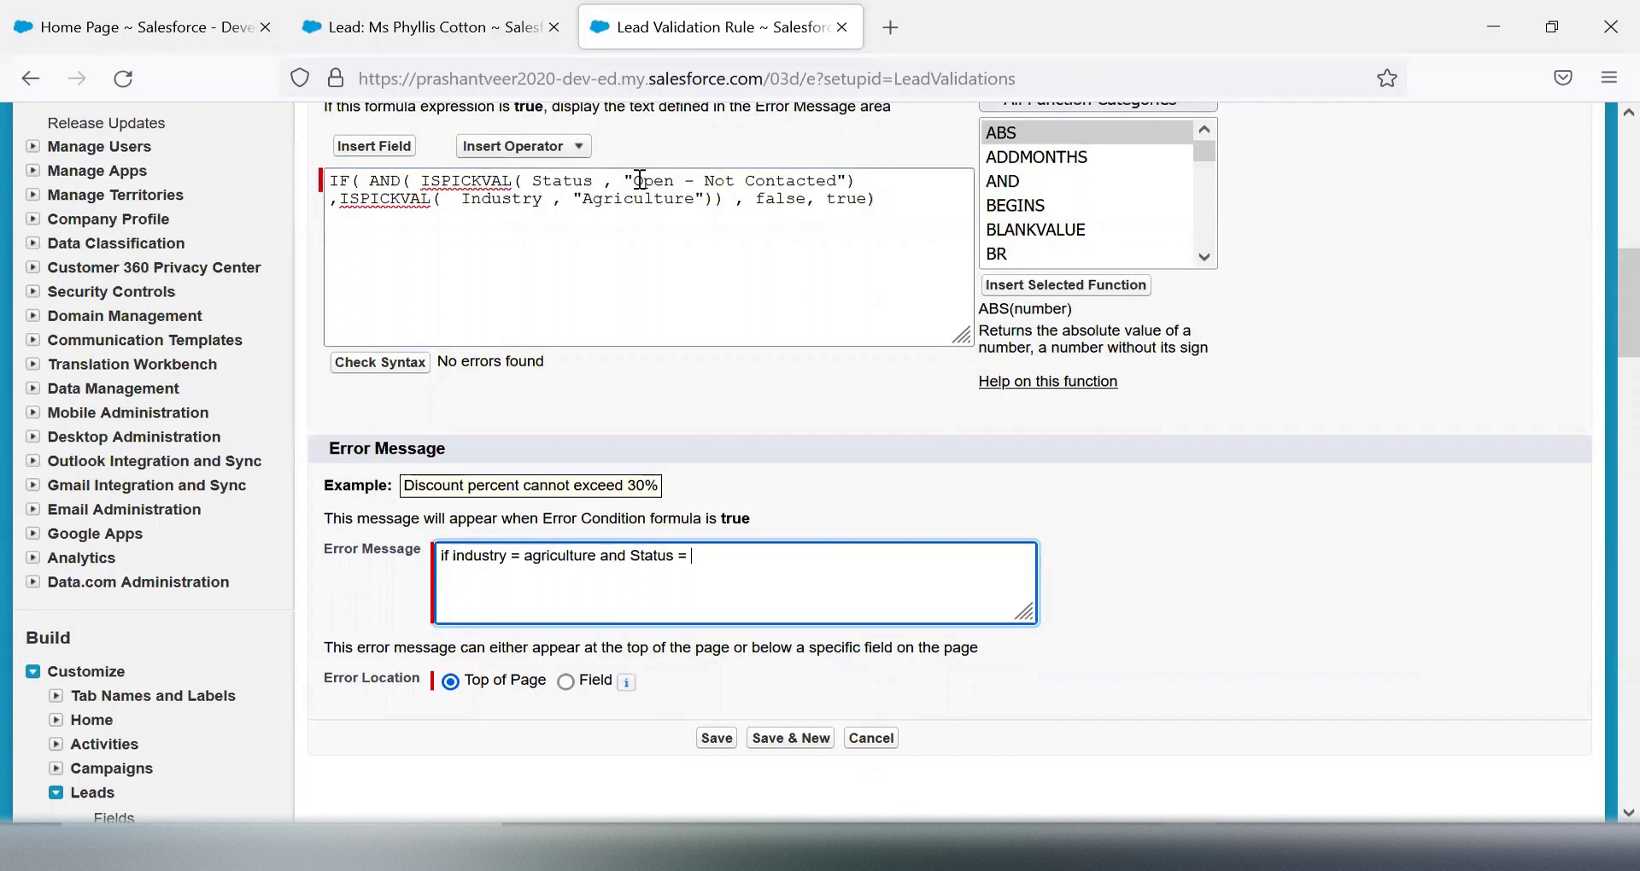
drag(634, 181, 849, 180)
key(ctrl+c)
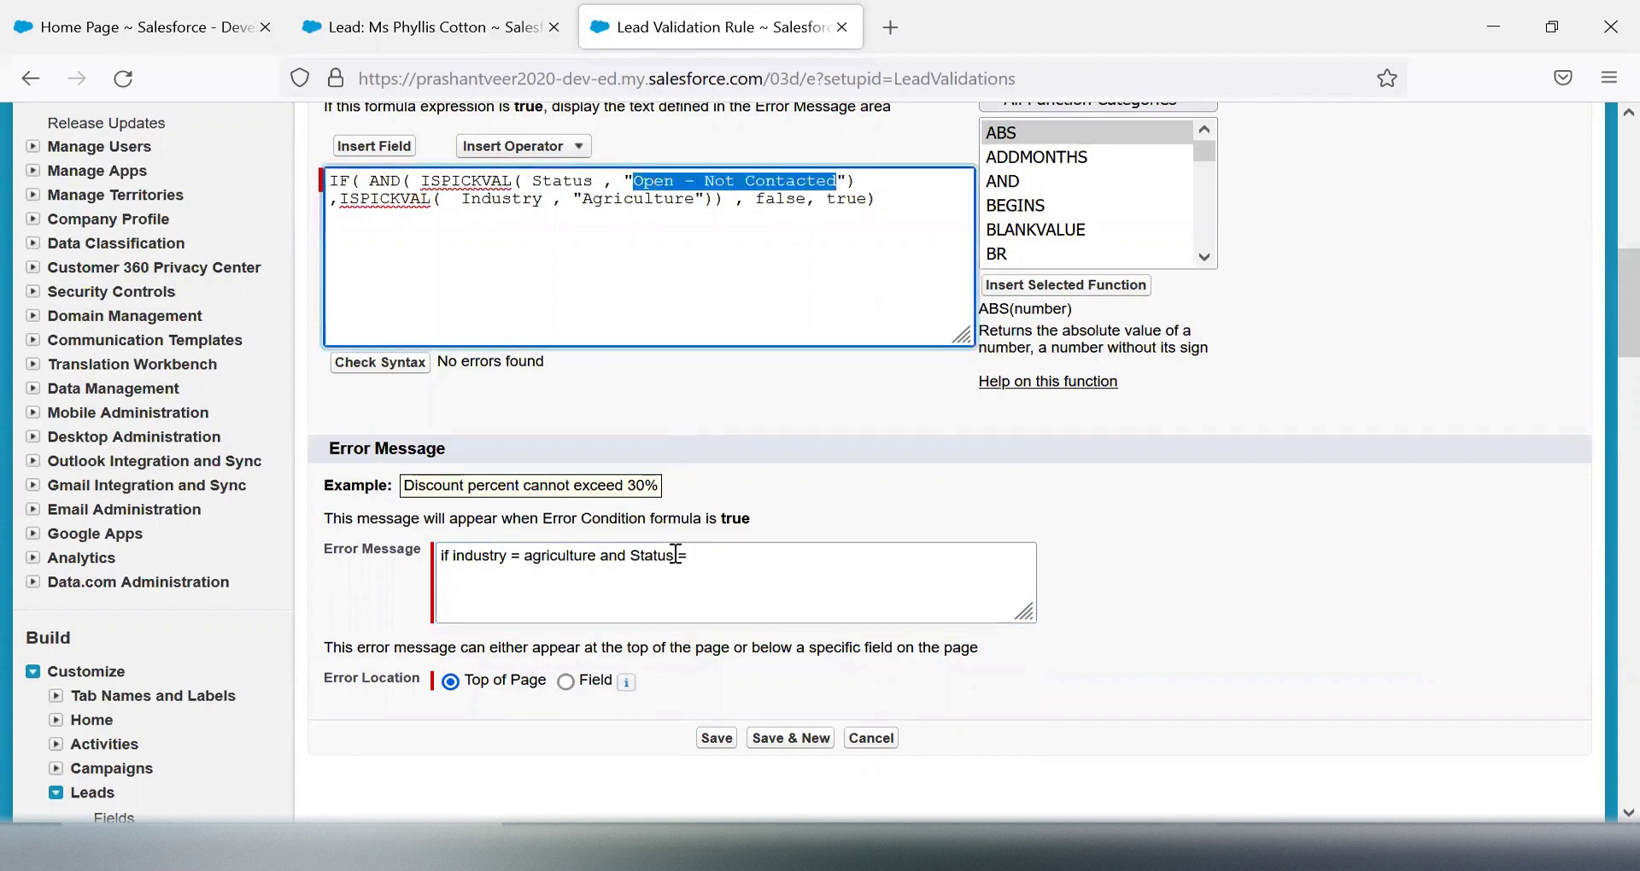
click(710, 546)
key(ctrl+v)
Step: Finish the message with ", please don't fire validation rule" and save the rule
text(,)
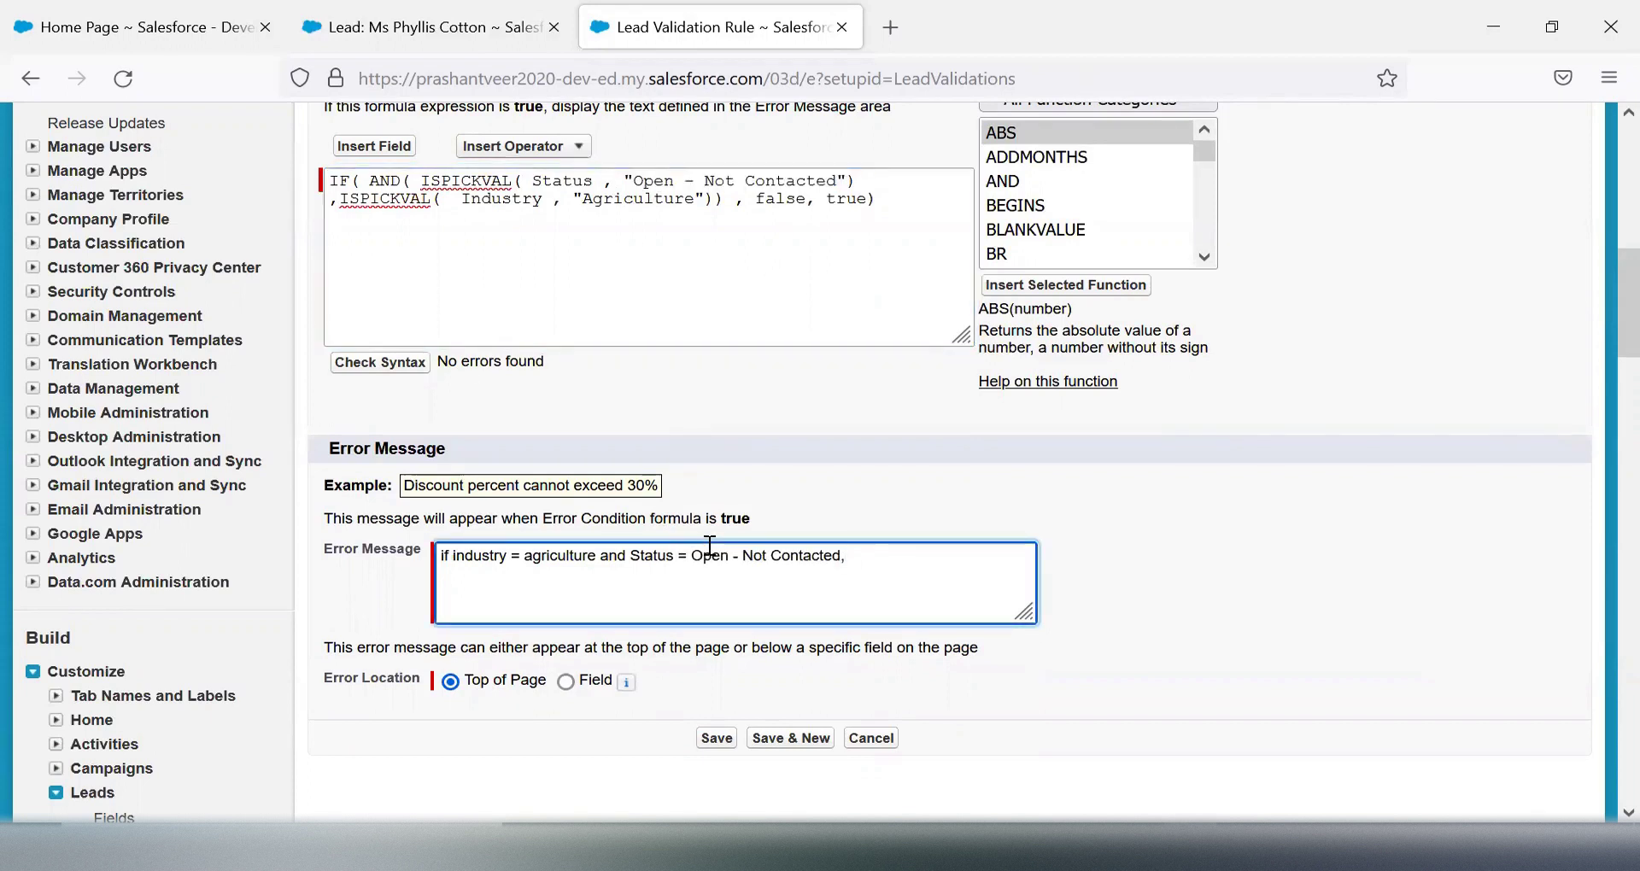
text( please don't fire validation rile)
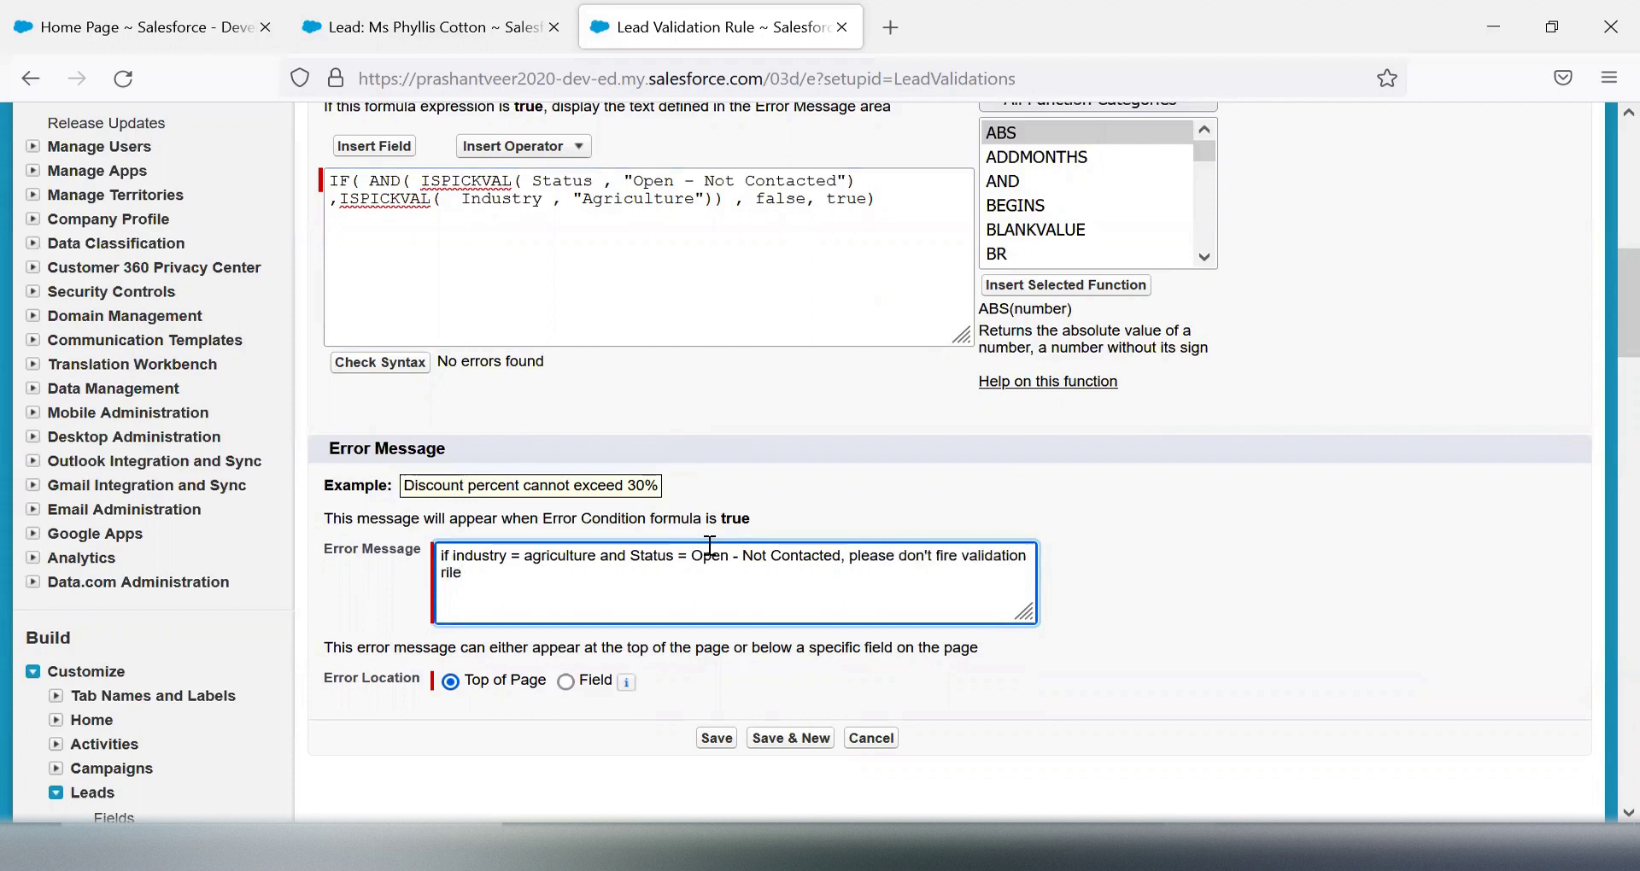
key(BackSpace)
text(ule)
scroll(713, 512, down, 4)
click(716, 362)
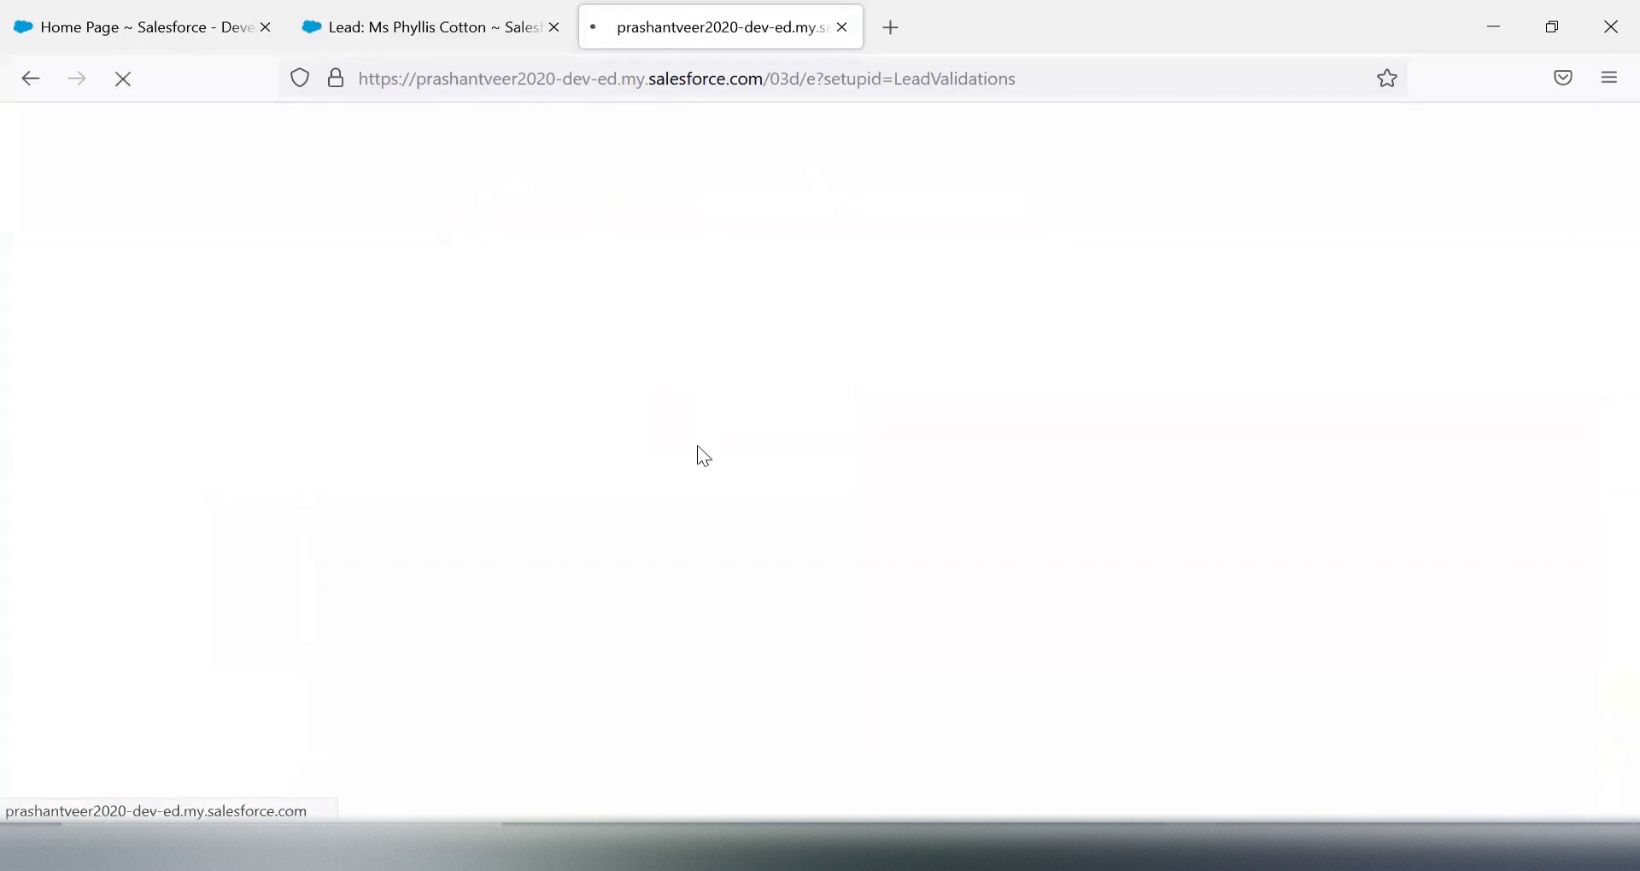
Step: Edit the Abbott Insurance lead, enter 12 as Annual Revenue, and save it
scroll(697, 449, down, 4)
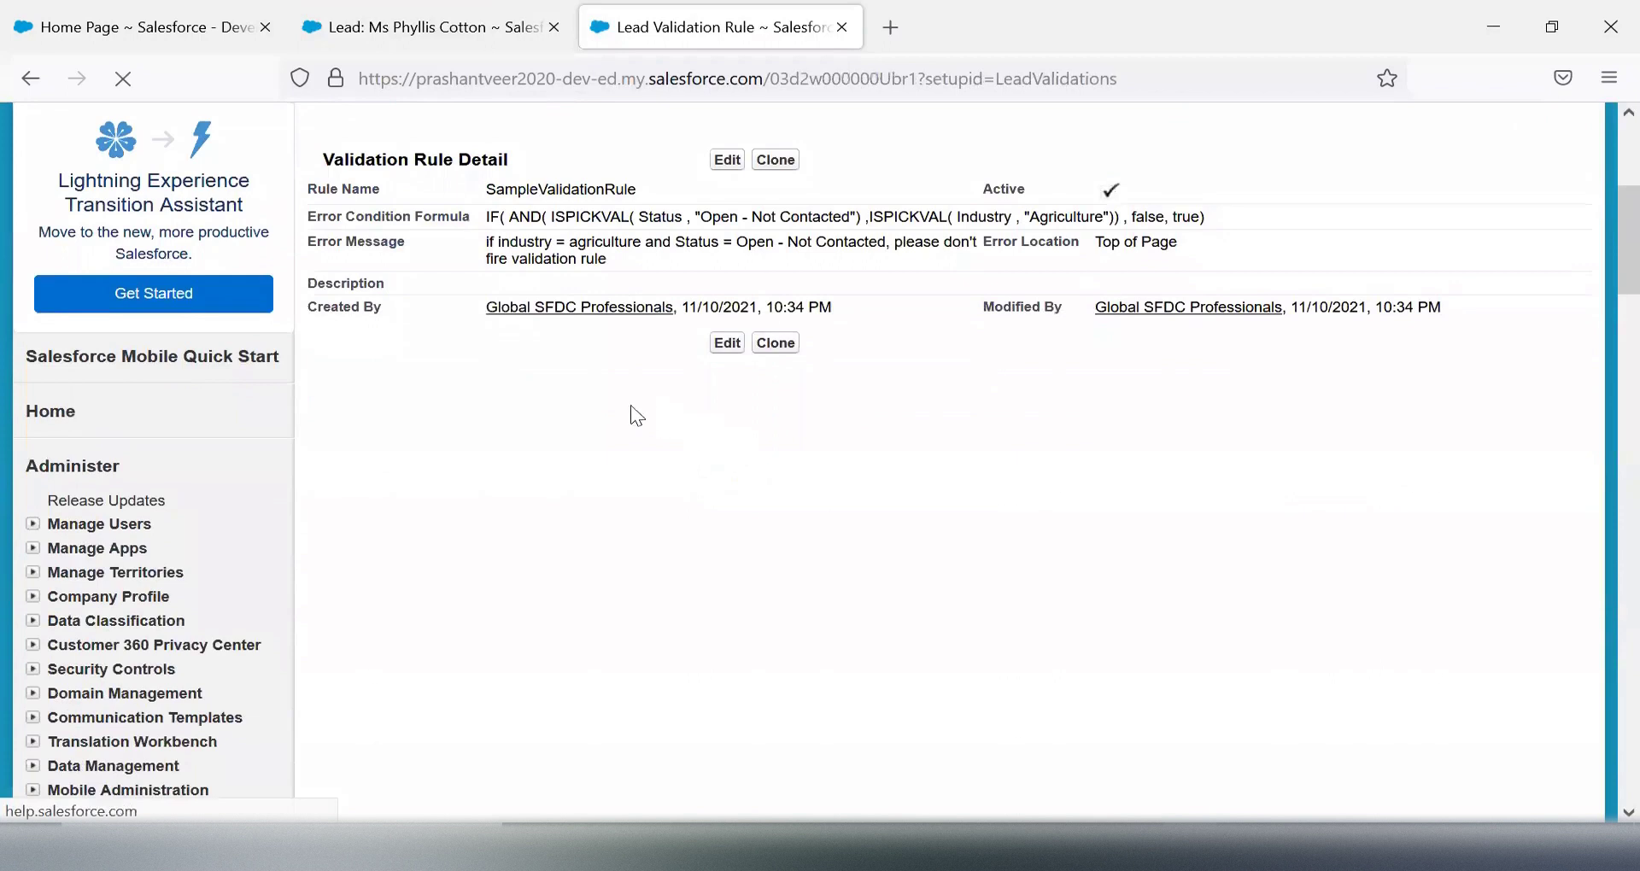
click(390, 44)
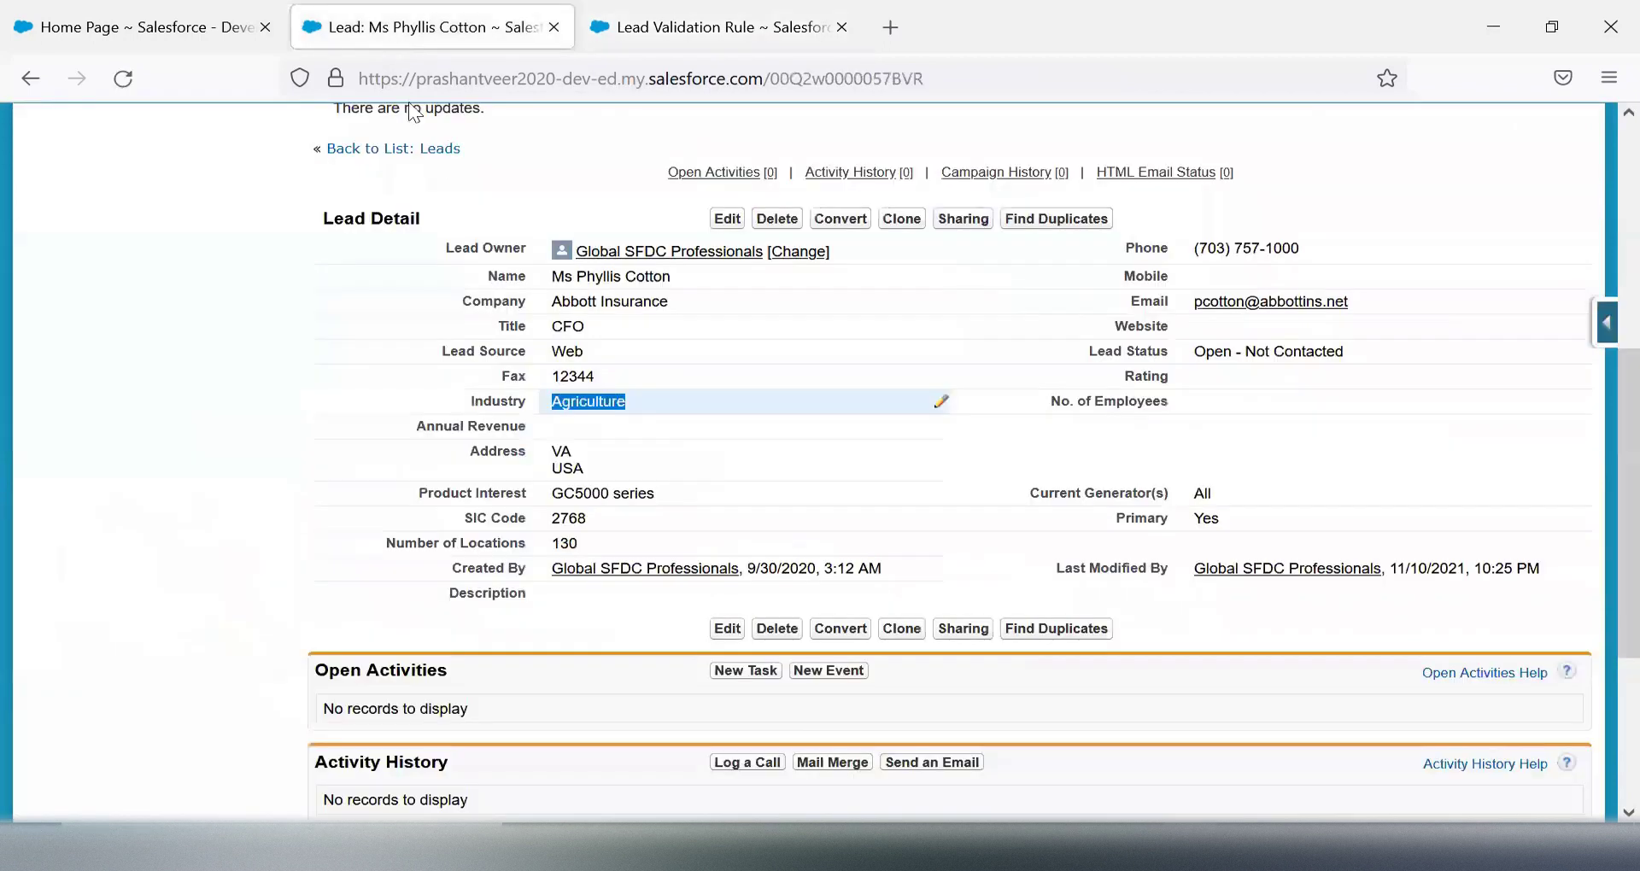
click(727, 219)
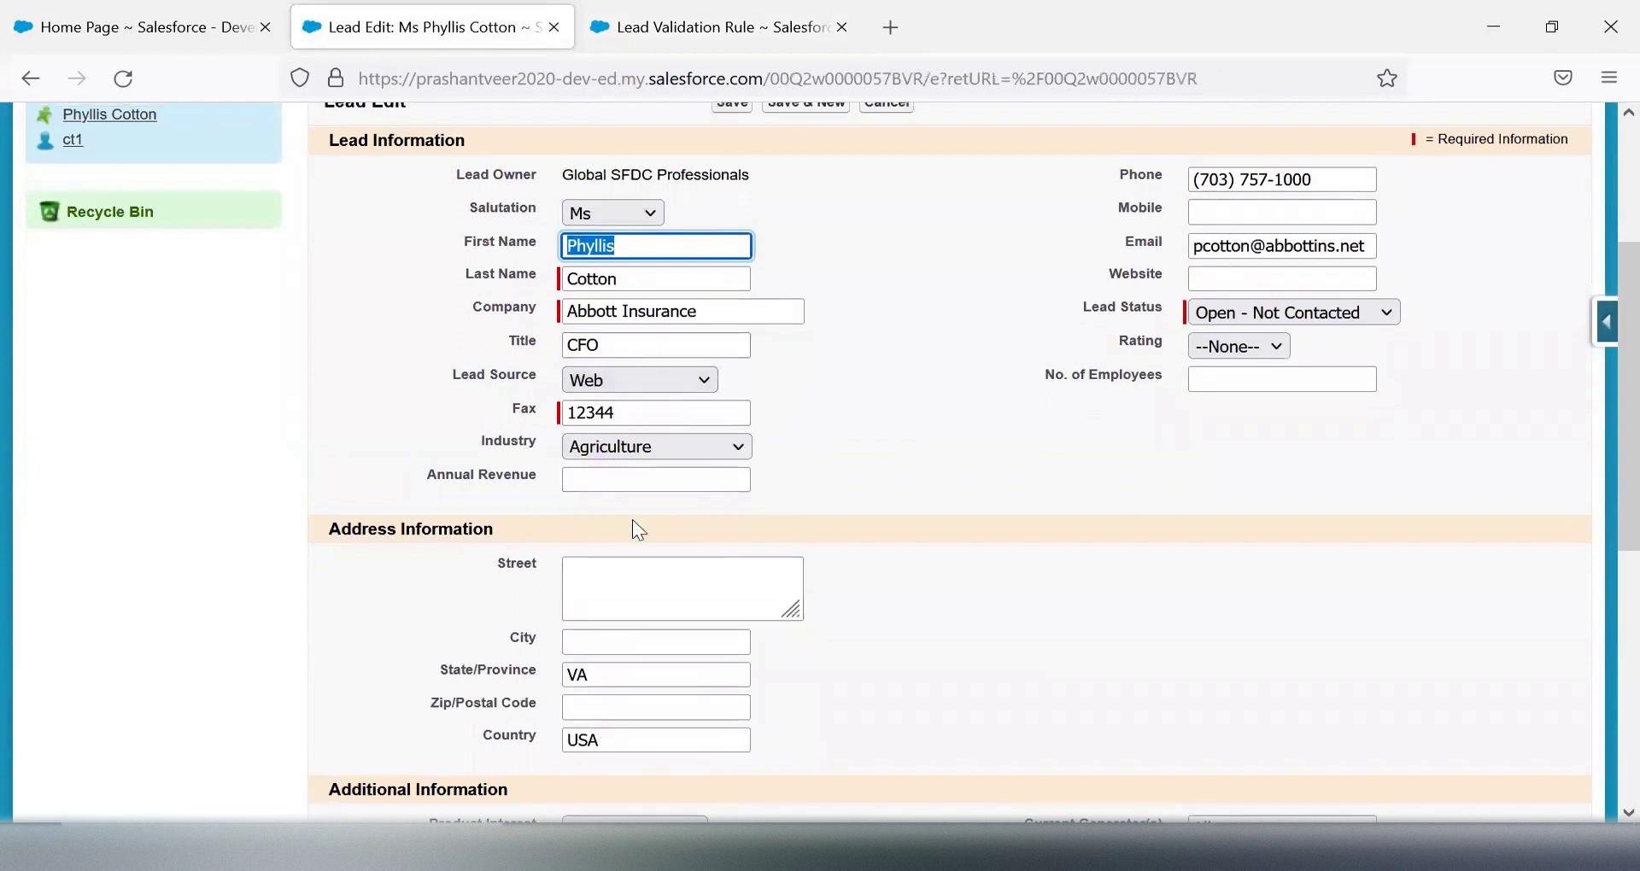
click(615, 479)
text(12)
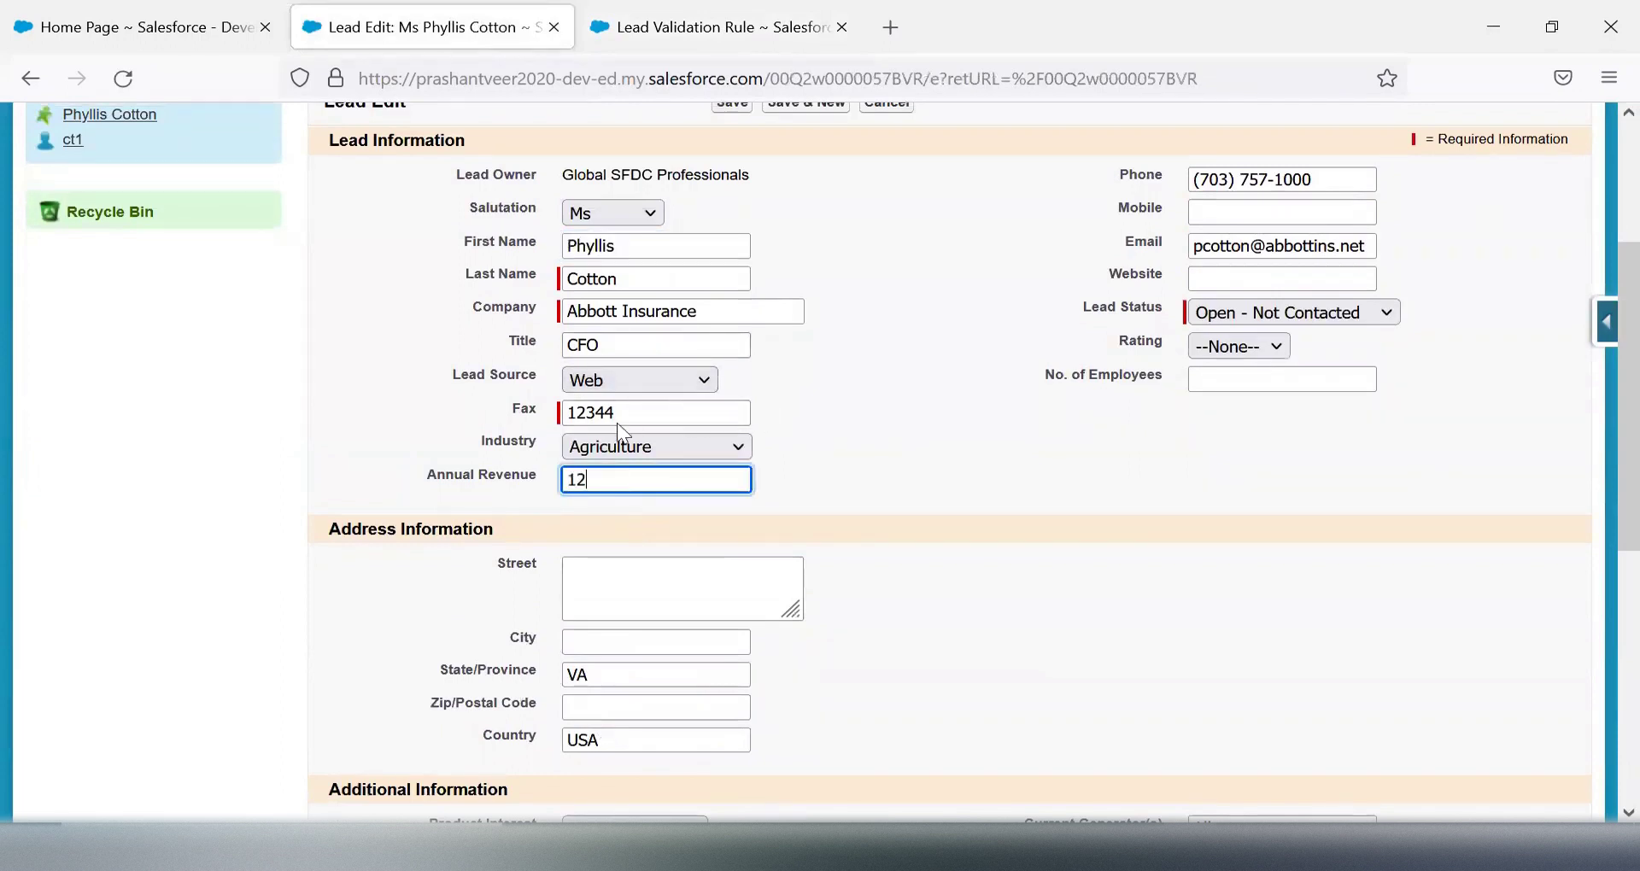
scroll(693, 139, up, 3)
click(733, 354)
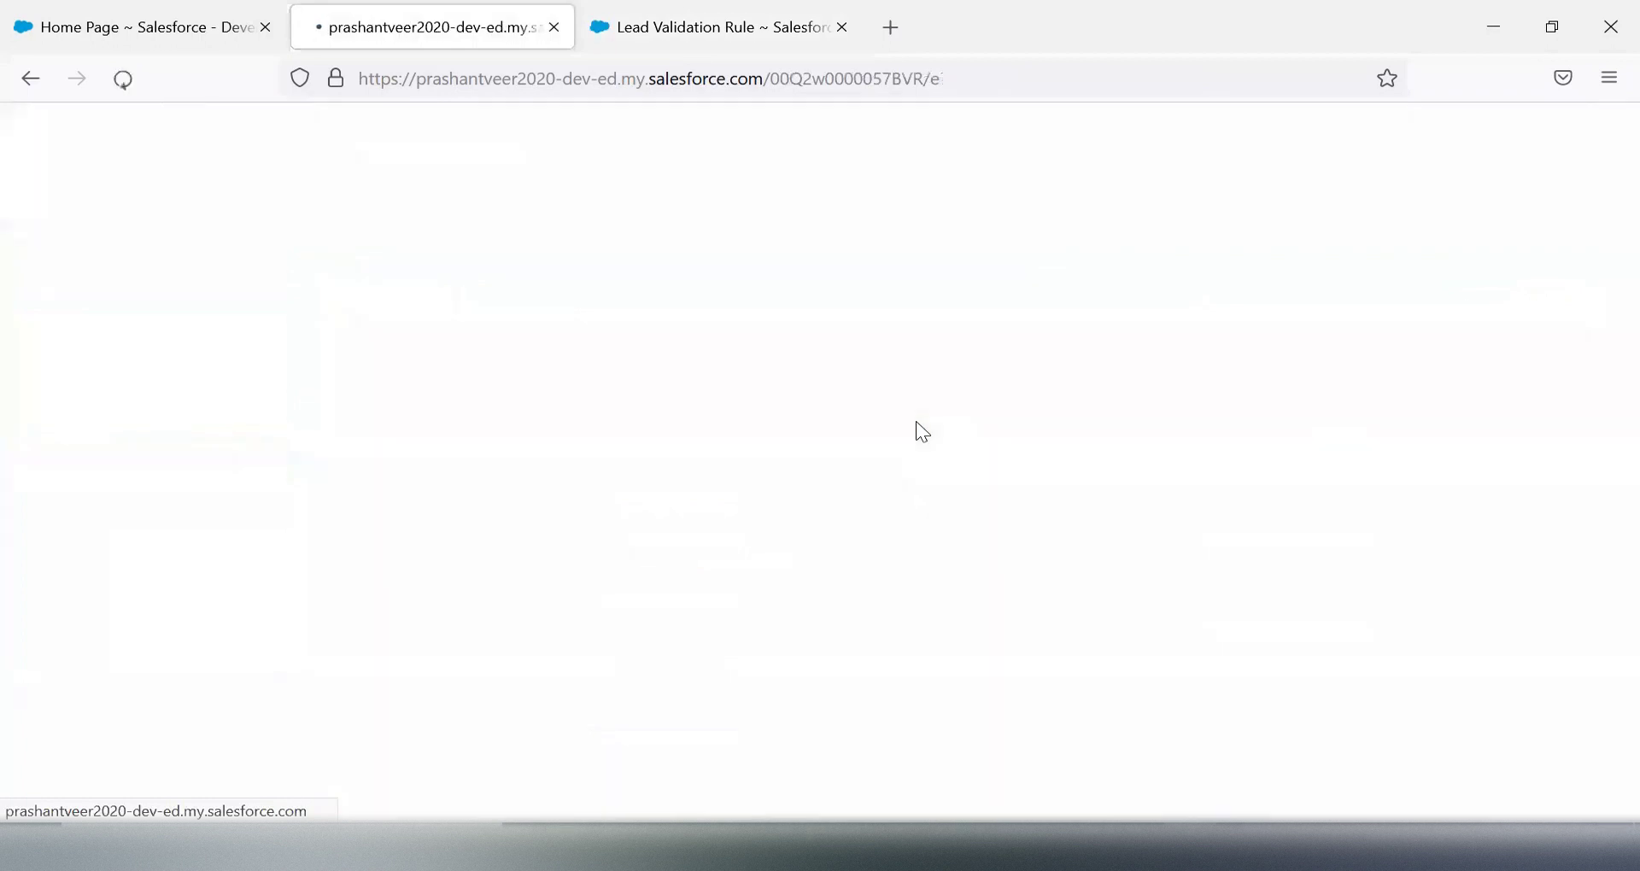
scroll(916, 429, down, 5)
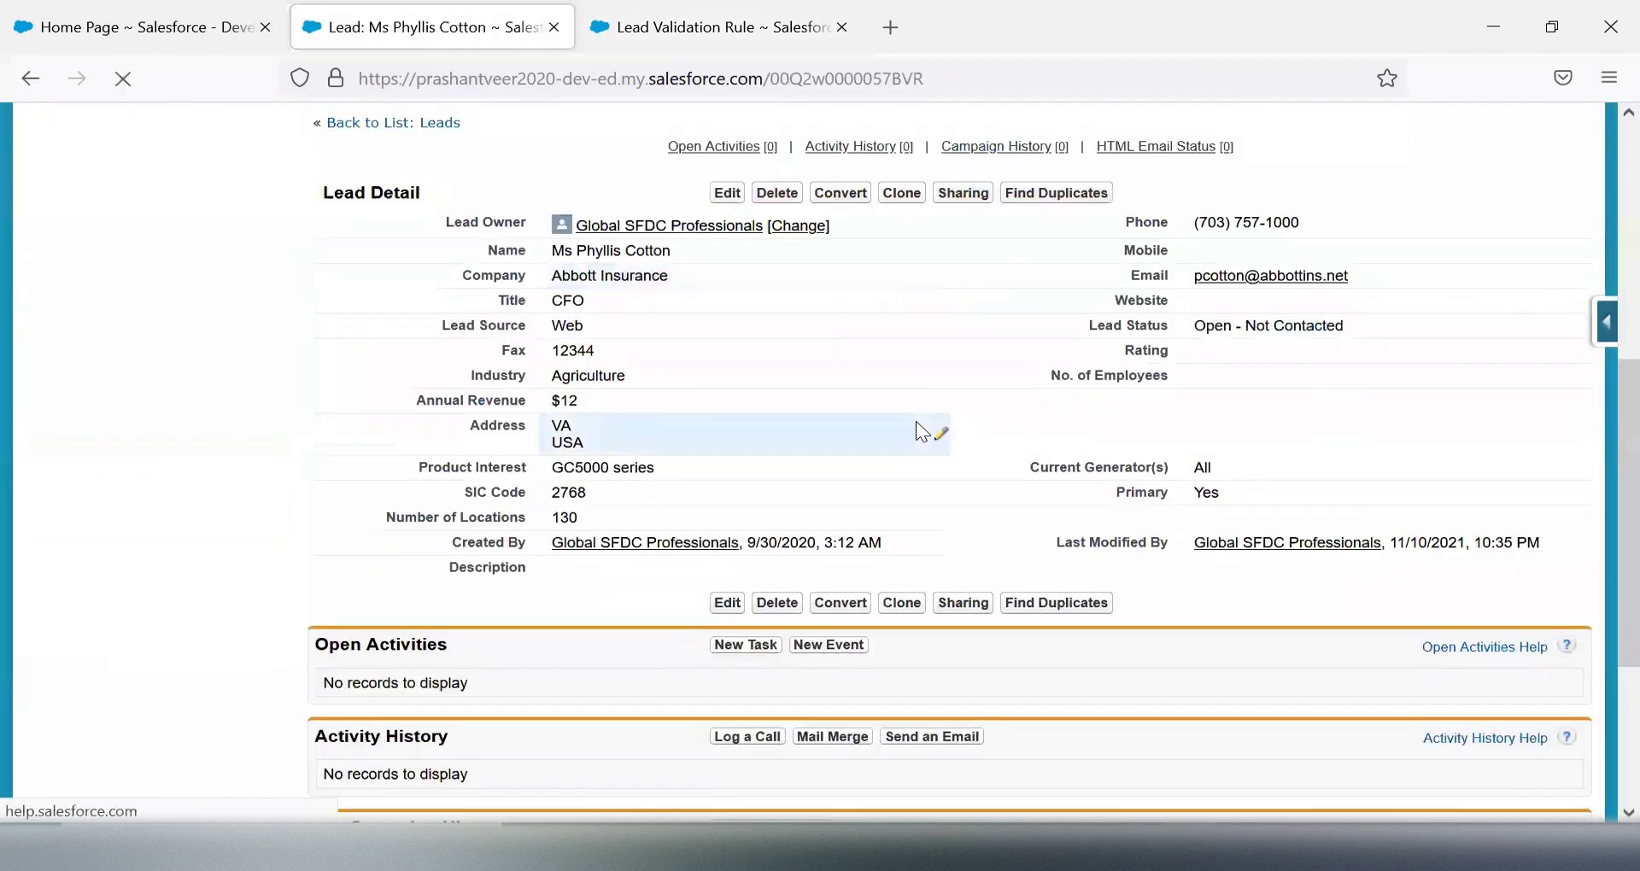
double_click(653, 374)
click(653, 378)
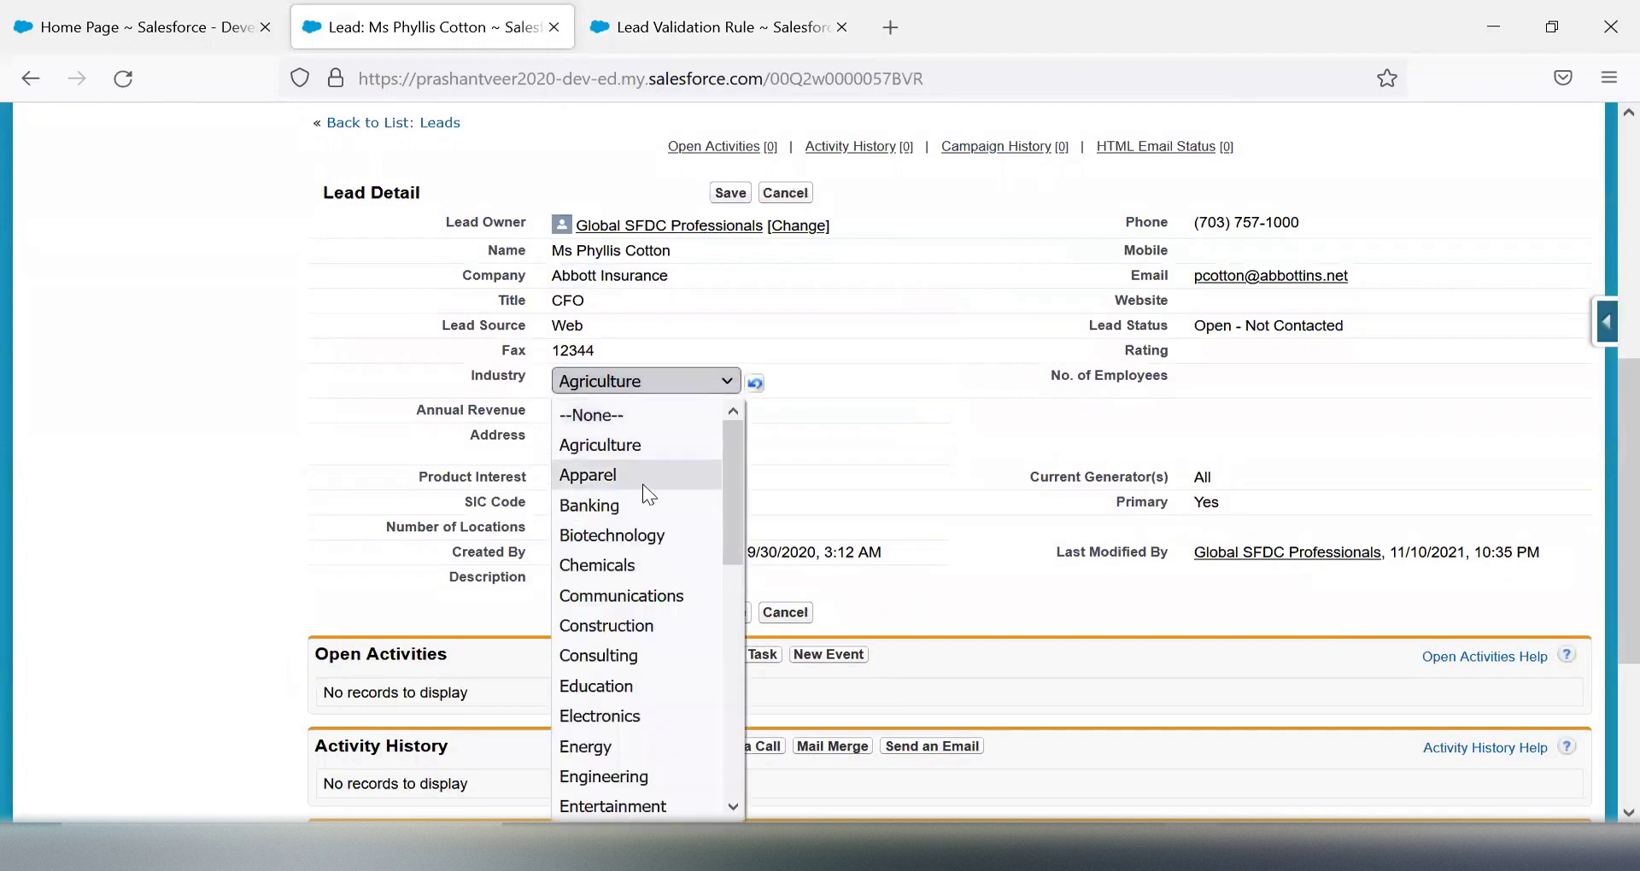
click(642, 478)
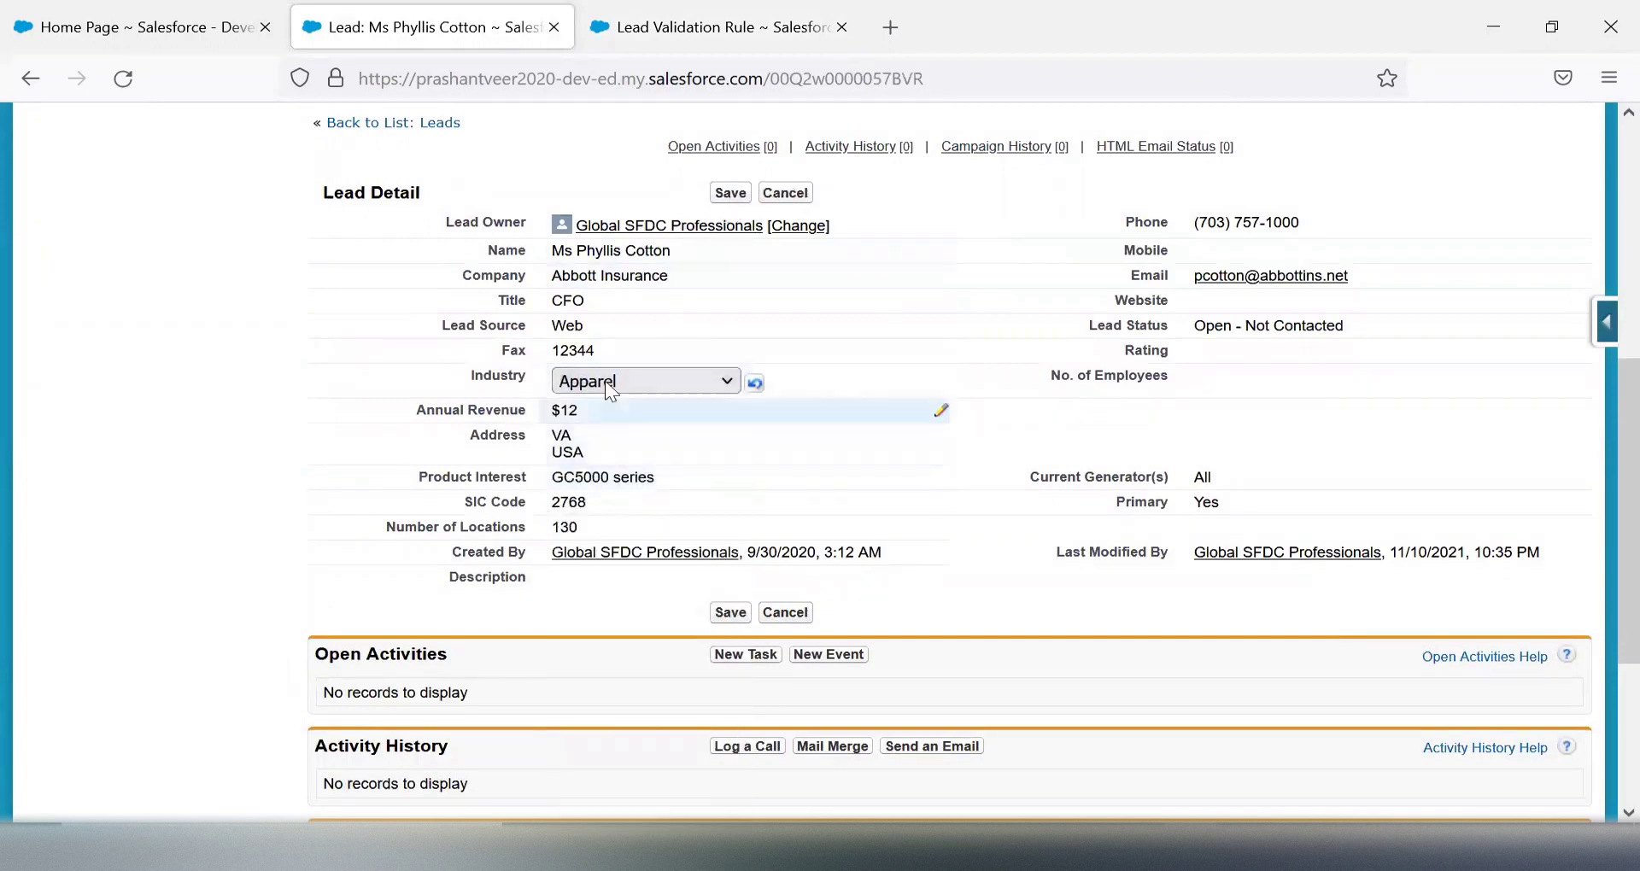
click(731, 193)
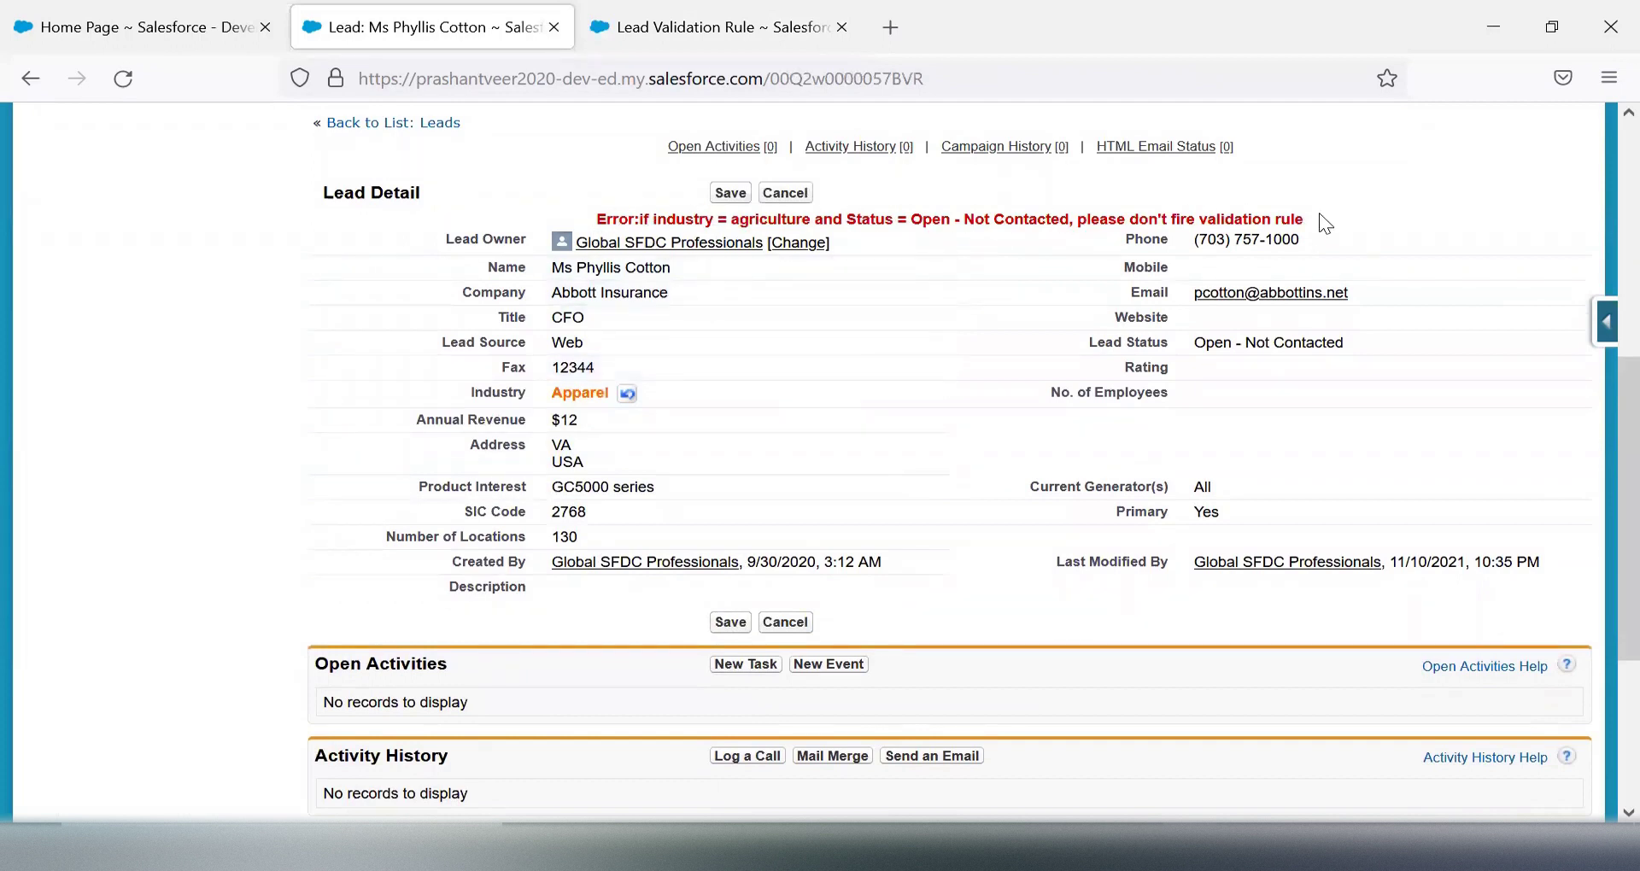
click(785, 192)
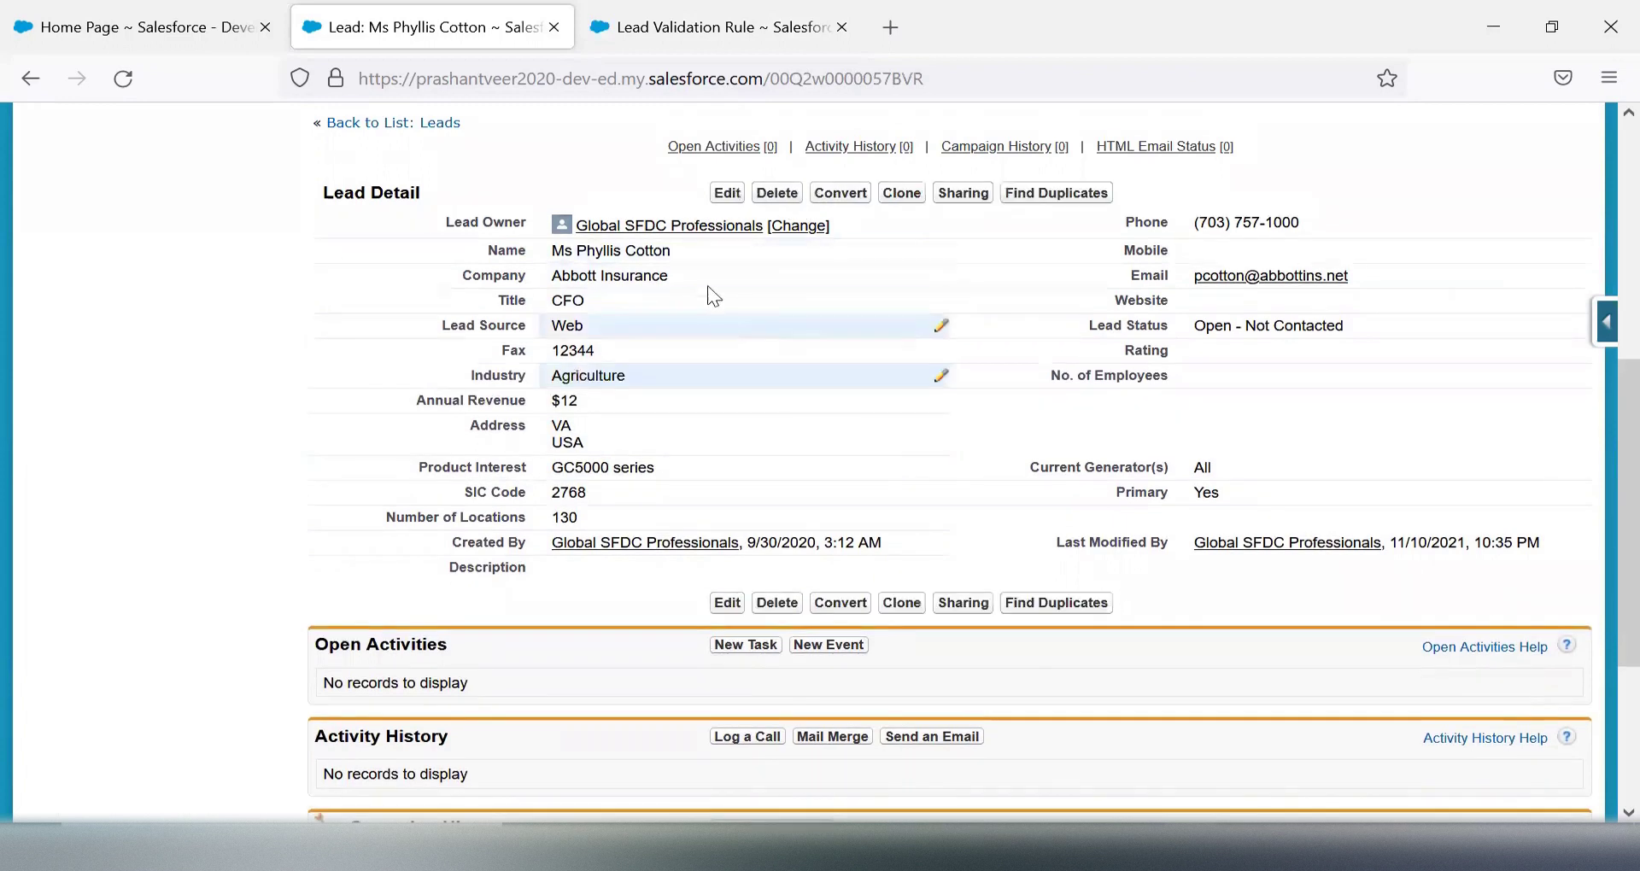
Step: Open the Highland Manufacturing lead from the All Open Leads list
scroll(265, 265, up, 5)
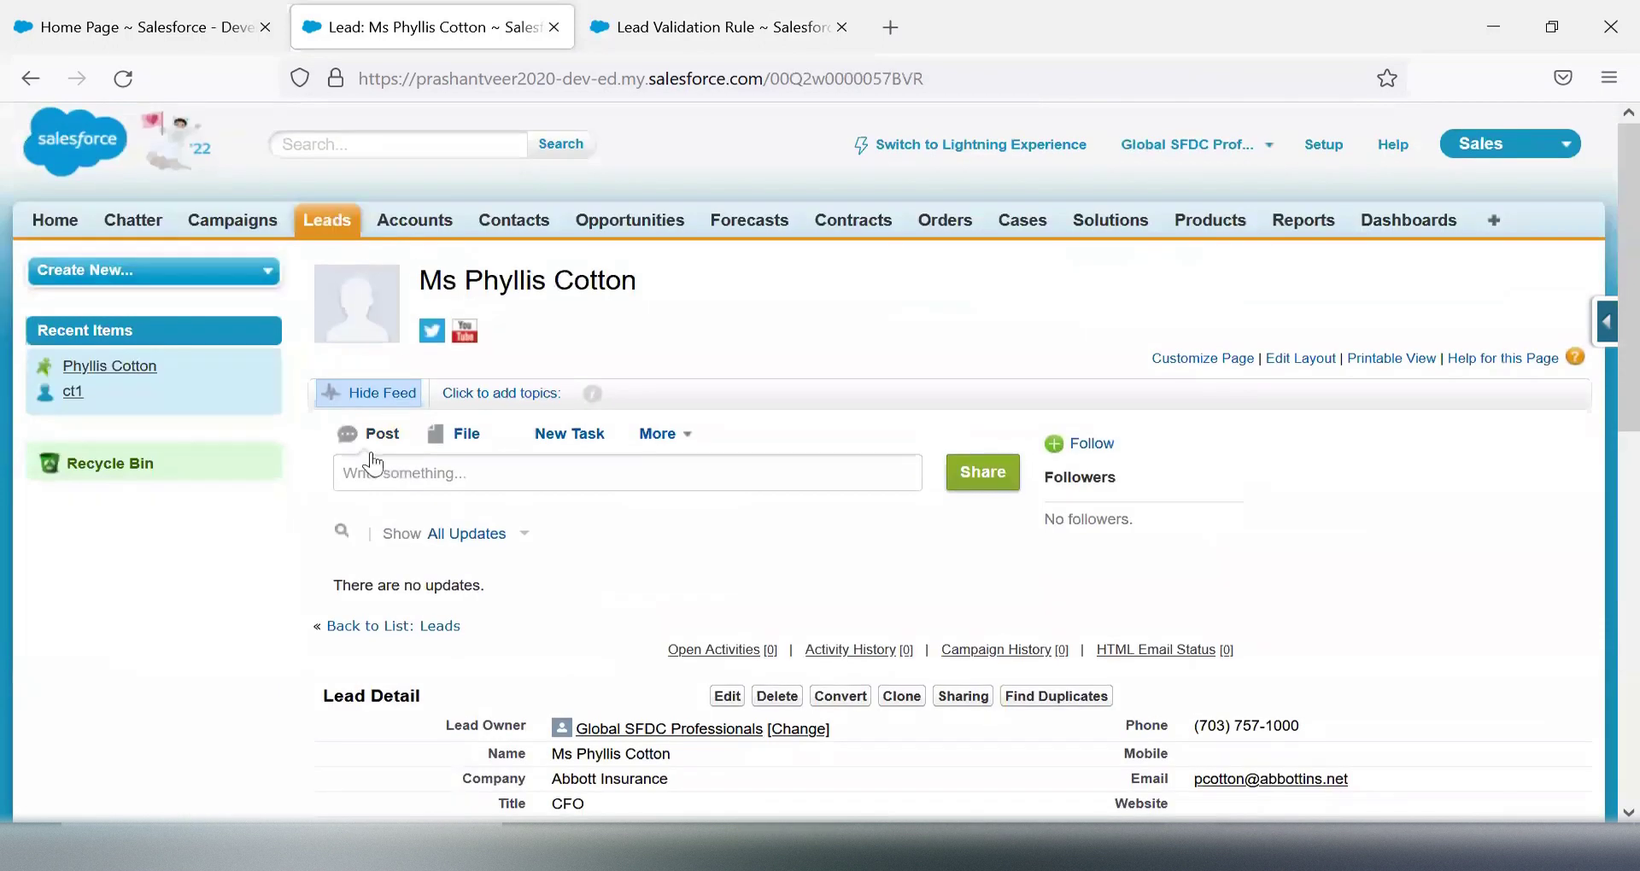
click(337, 226)
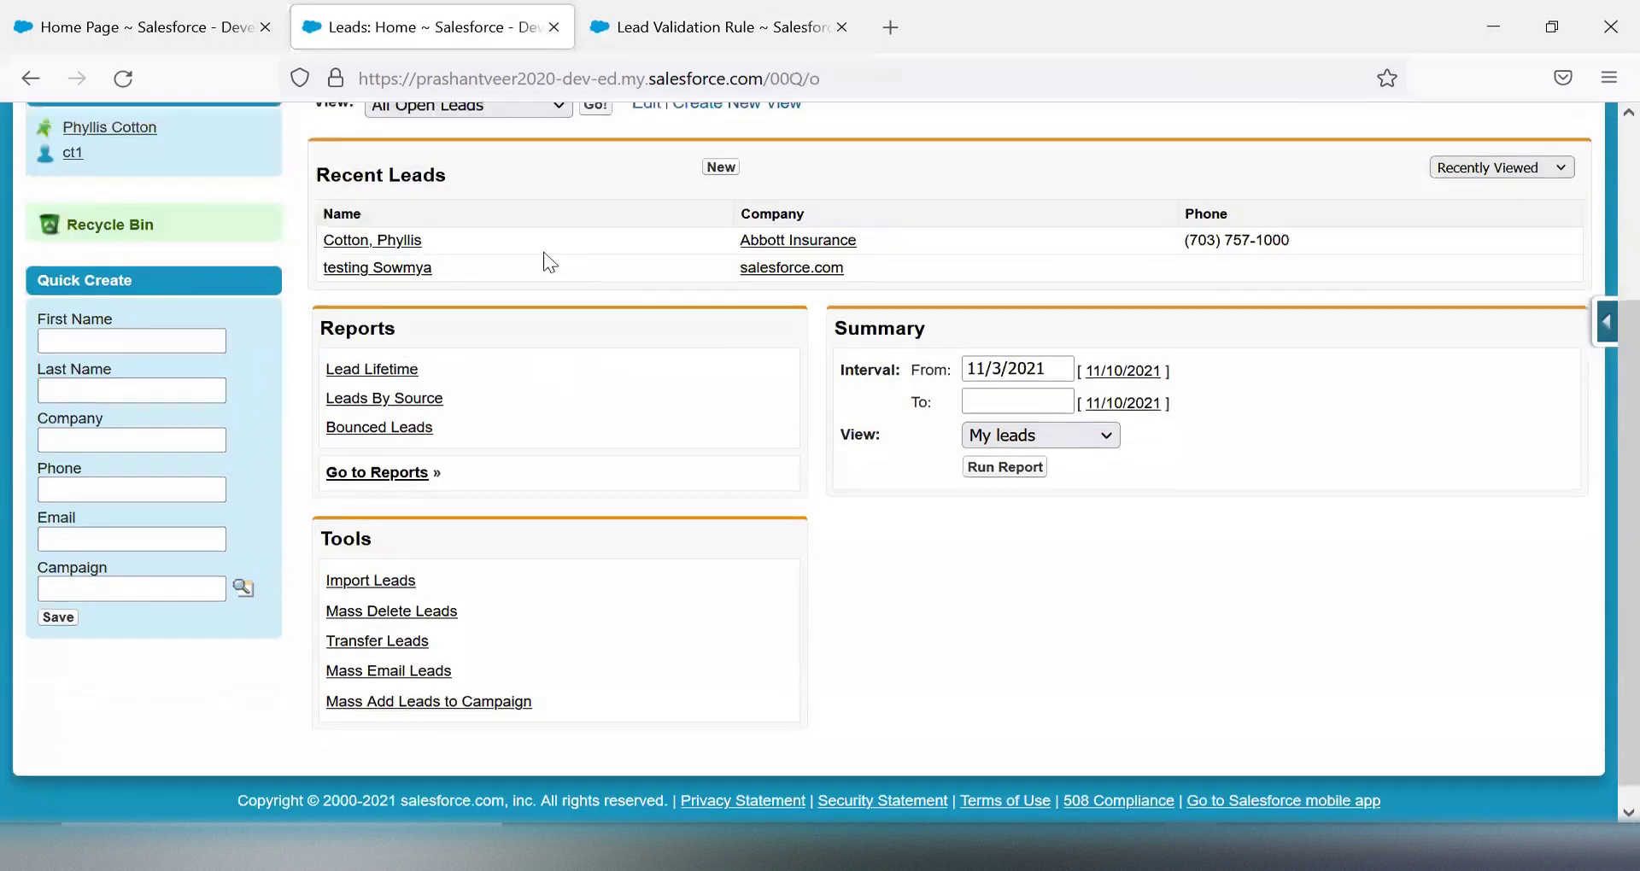
scroll(549, 262, up, 2)
click(595, 215)
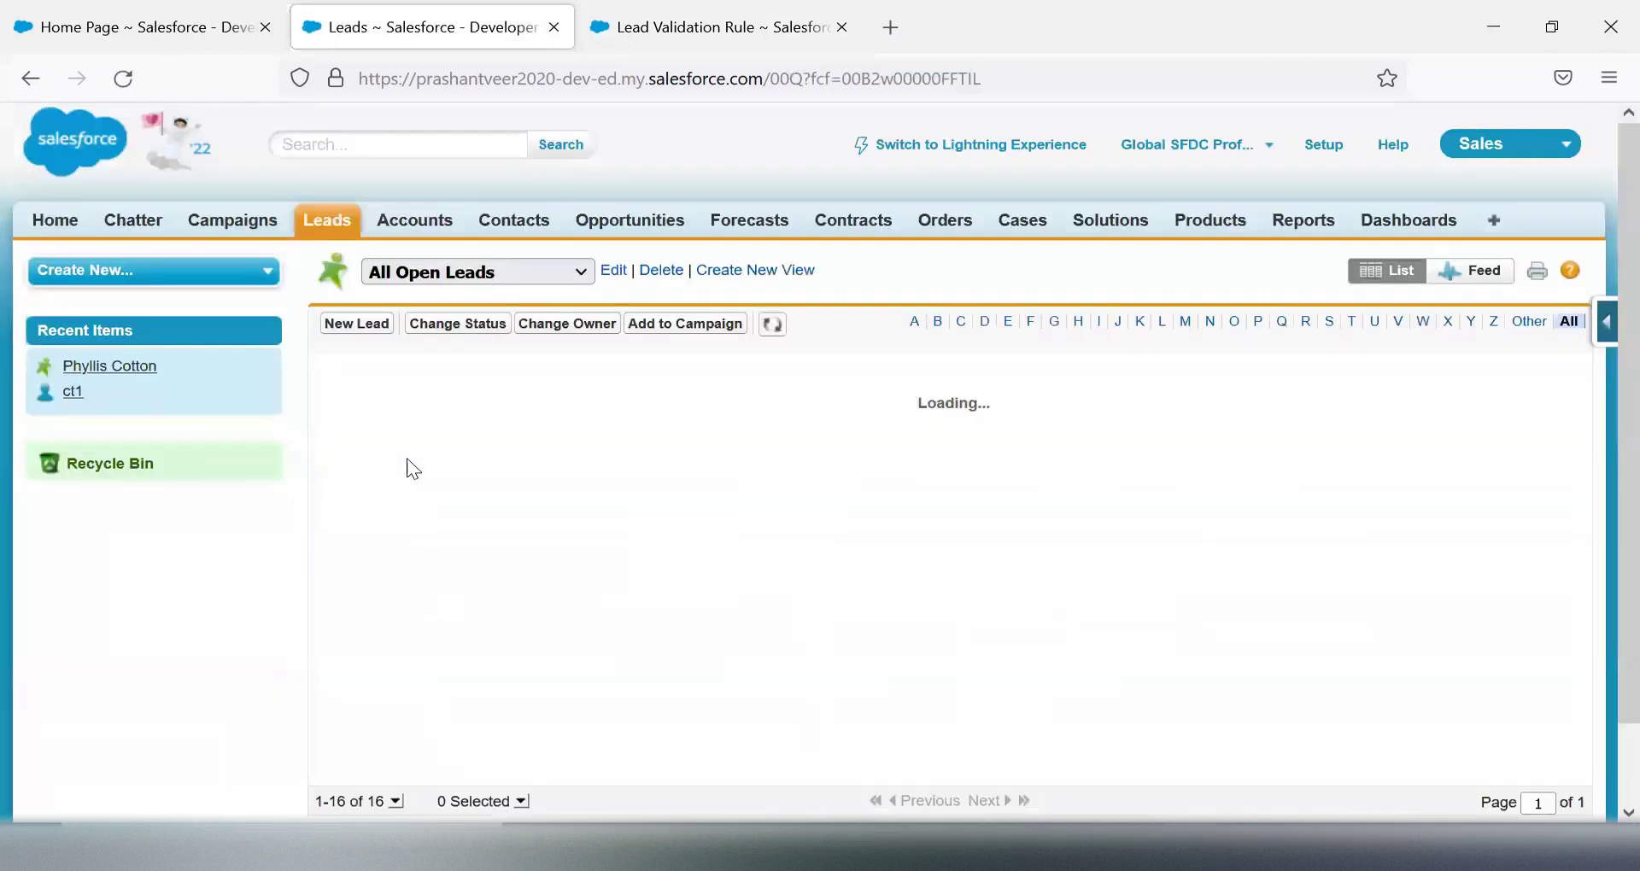
scroll(411, 464, down, 2)
click(498, 464)
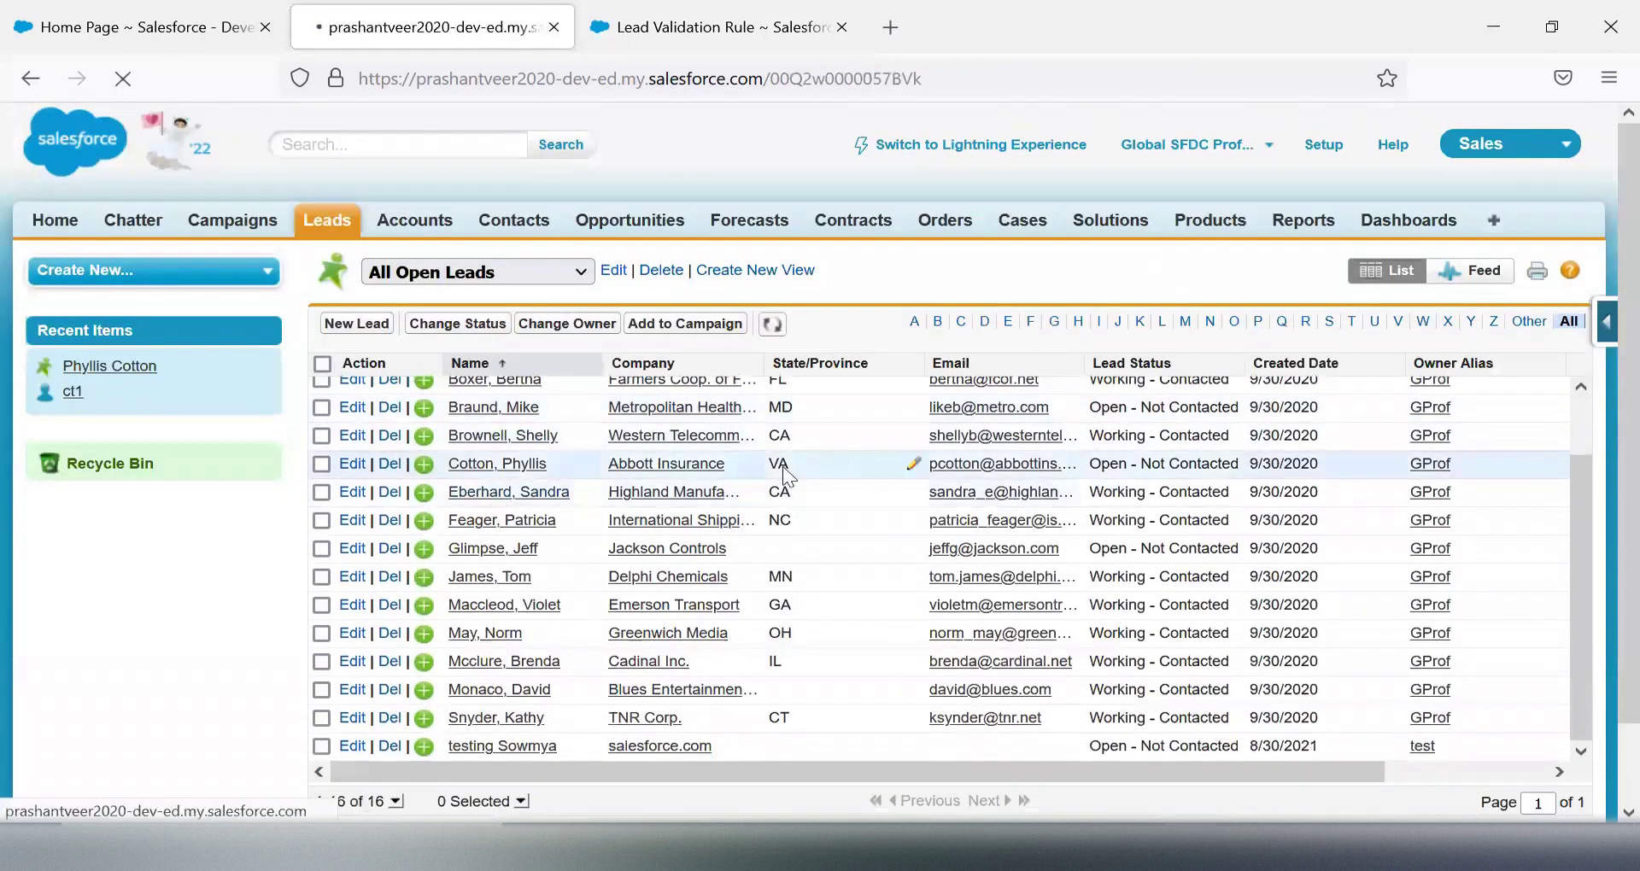
Step: Change the lead's Fax to 1233 inline and save, triggering the validation error
scroll(784, 477, down, 7)
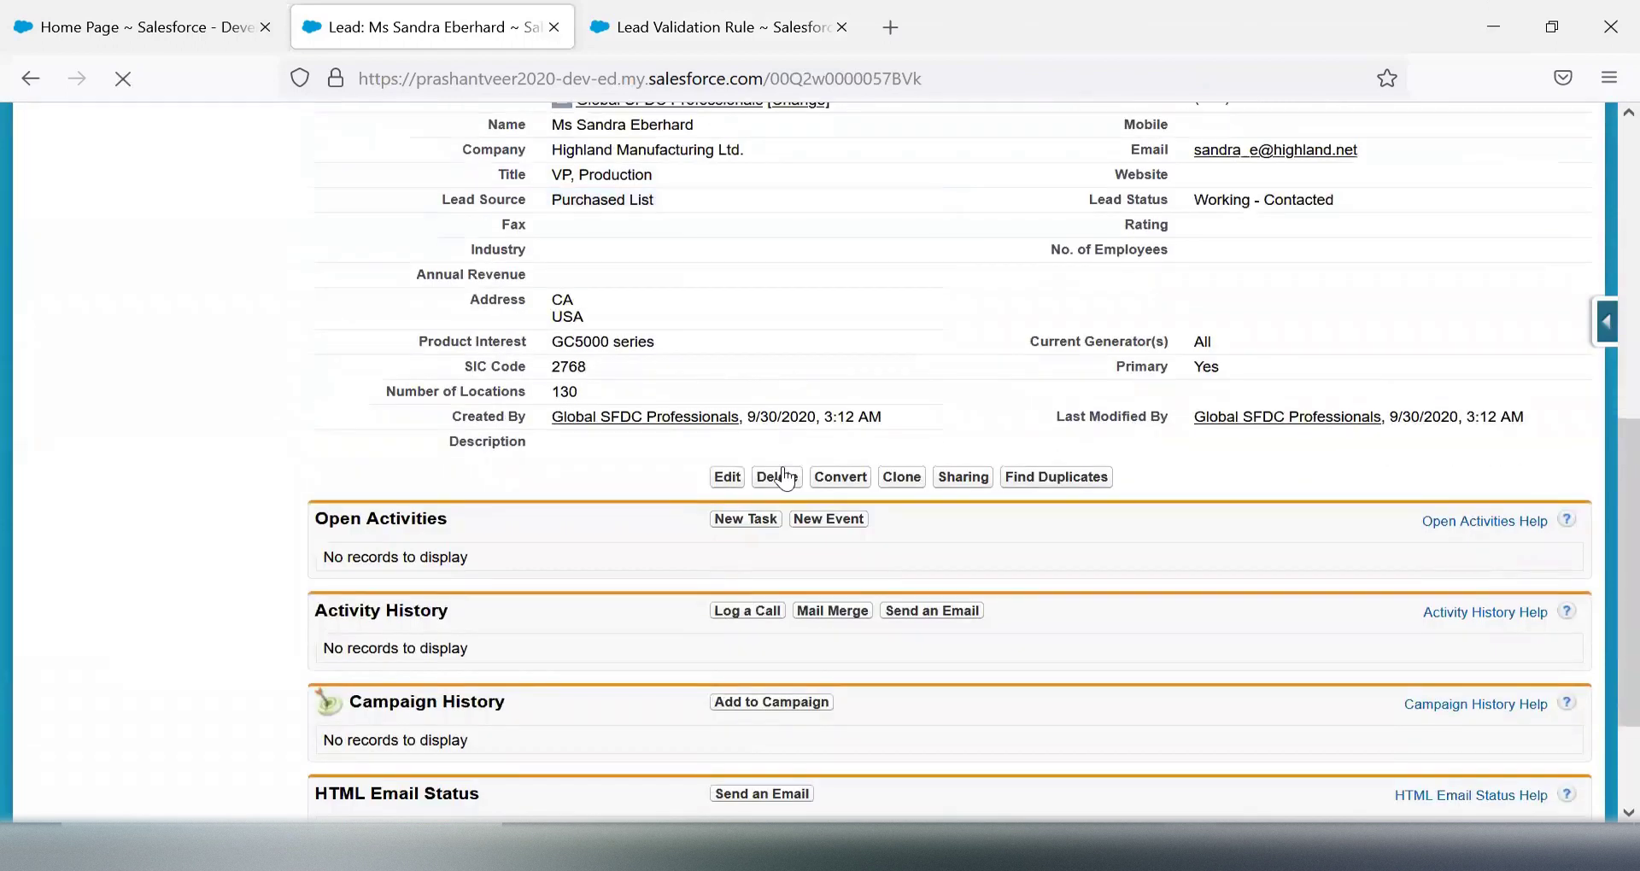
double_click(613, 225)
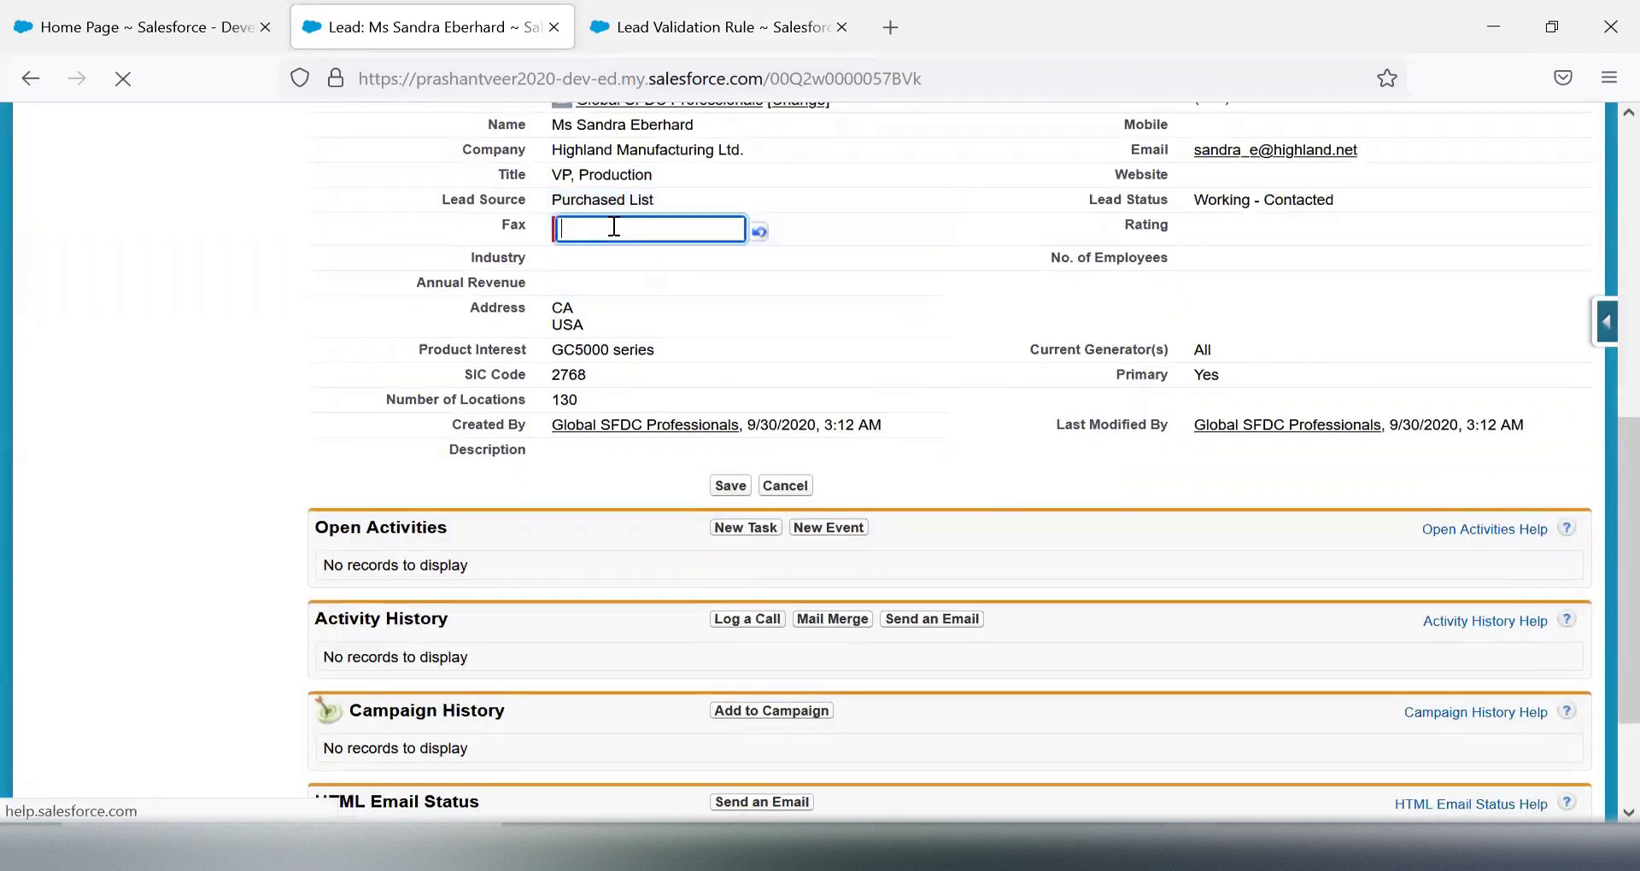
text(1 233)
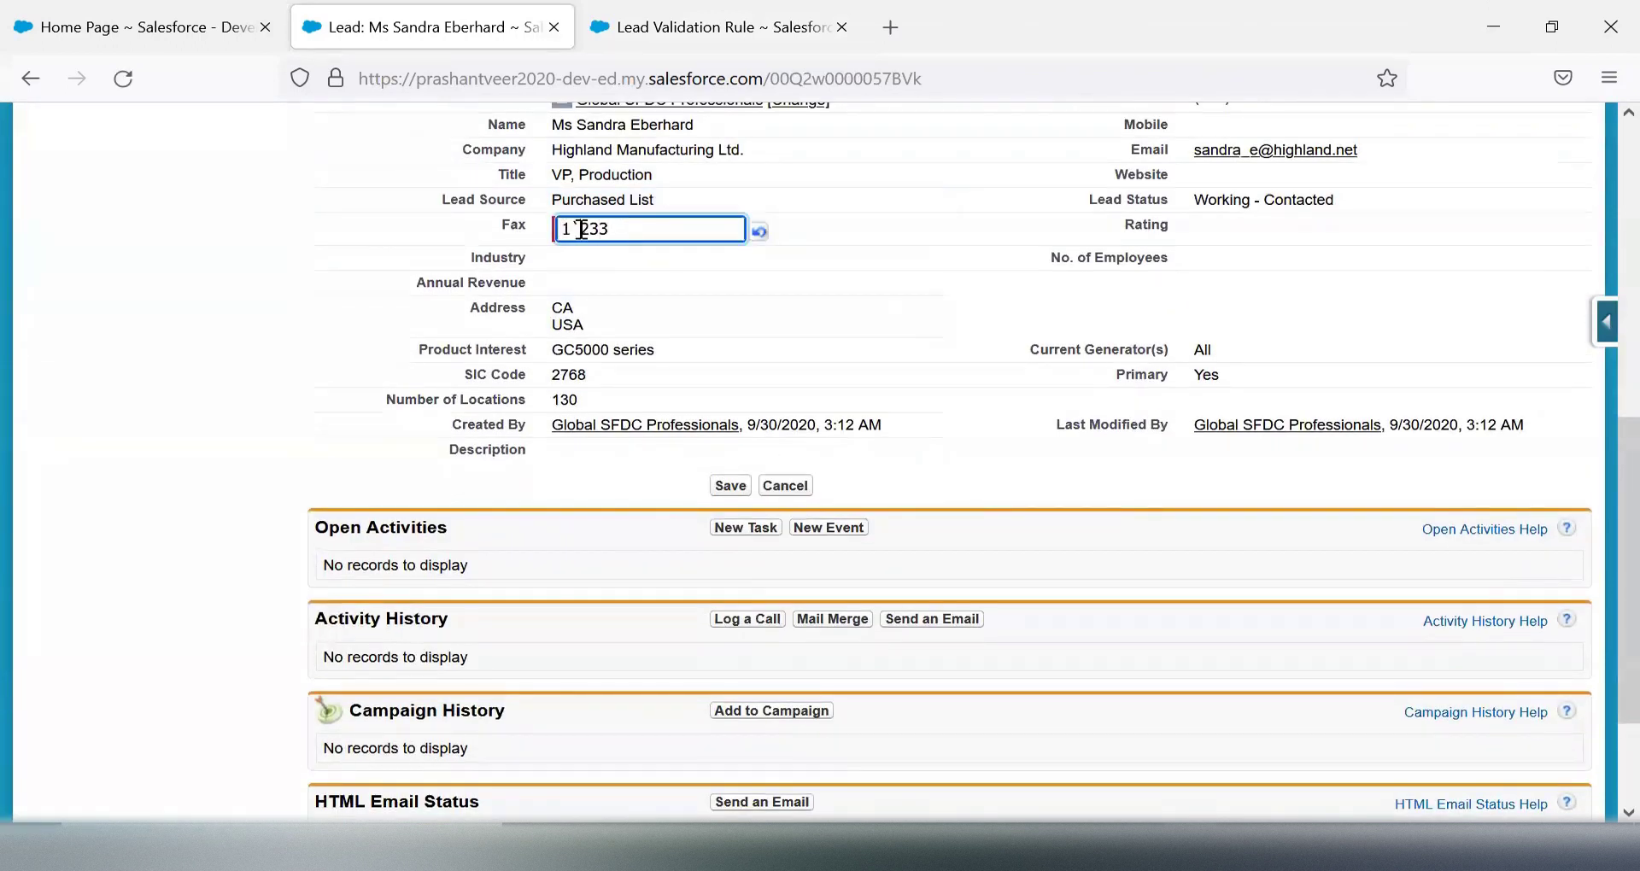
key(BackSpace)
click(731, 486)
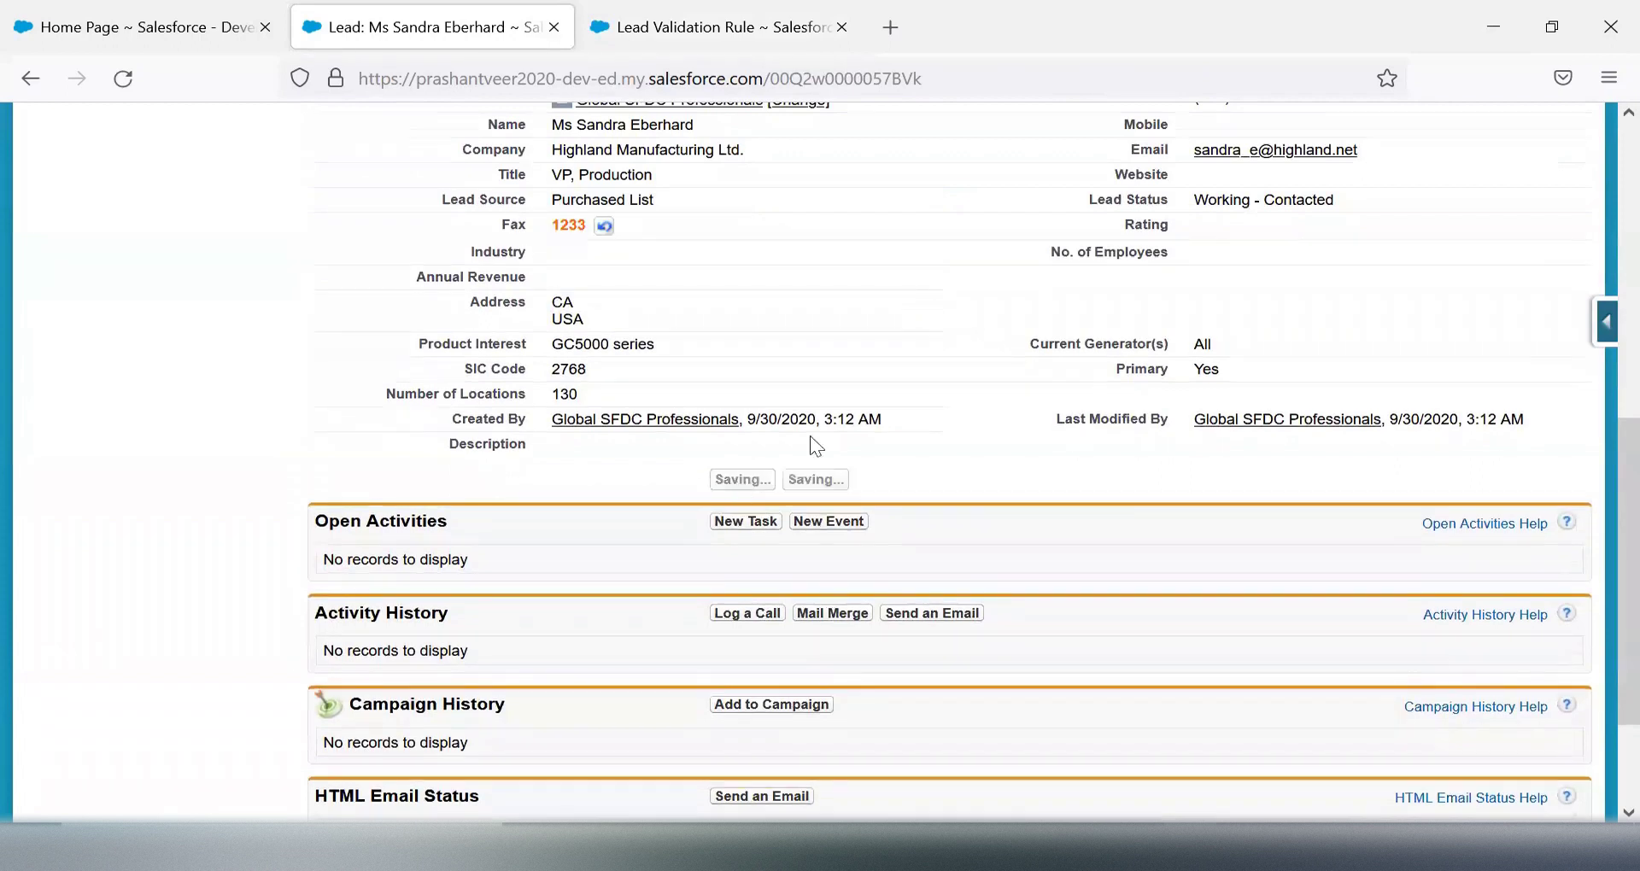
scroll(858, 398, up, 5)
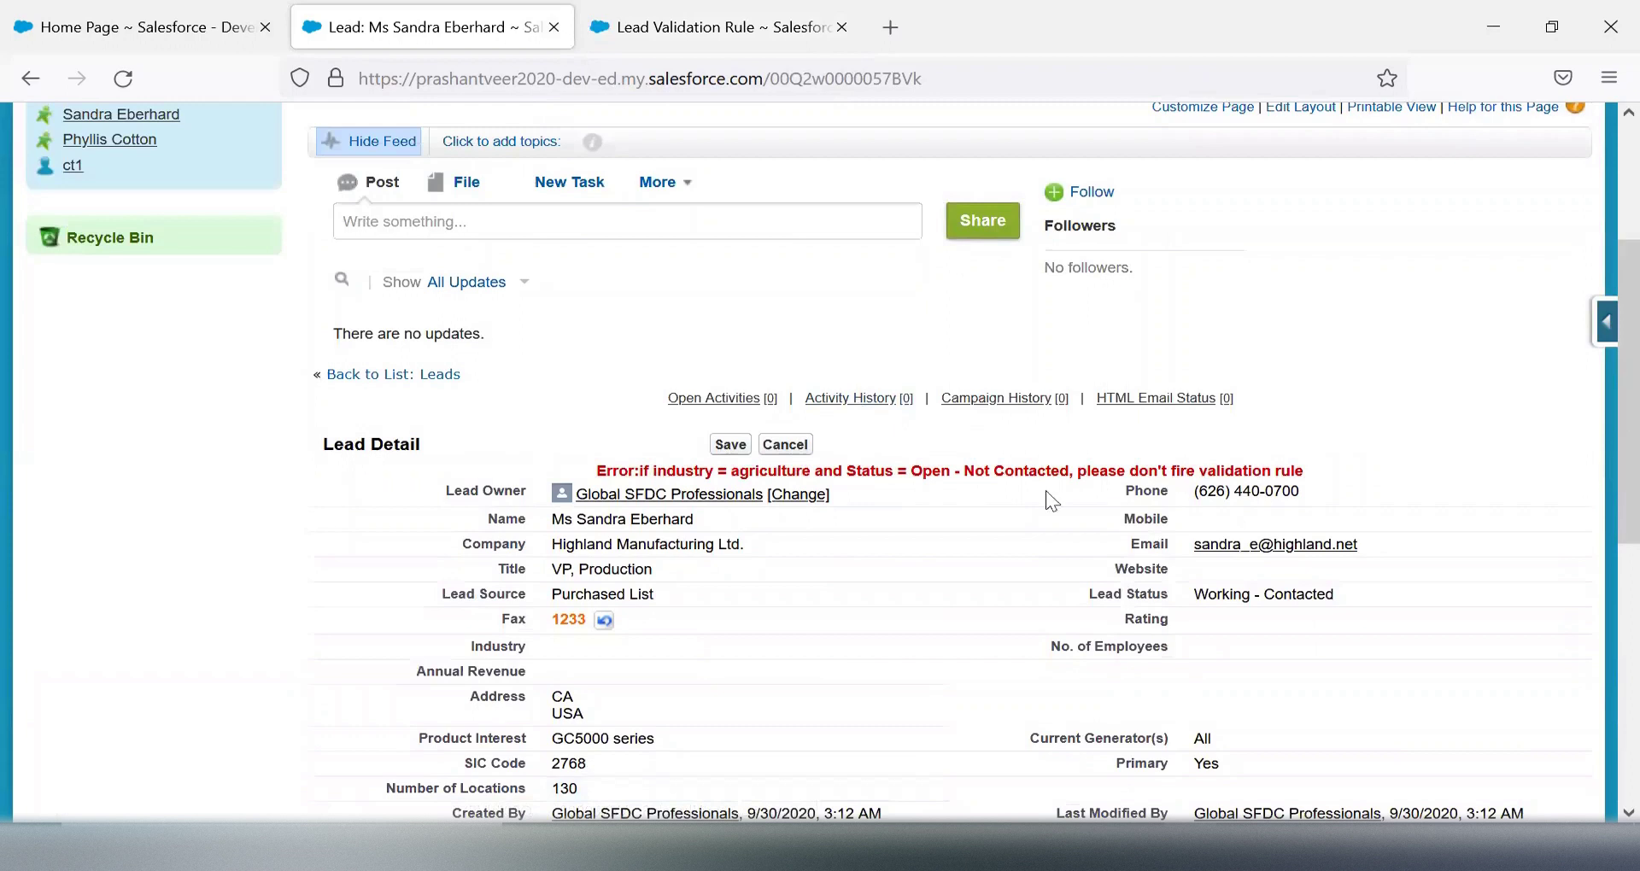
scroll(1030, 504, down, 2)
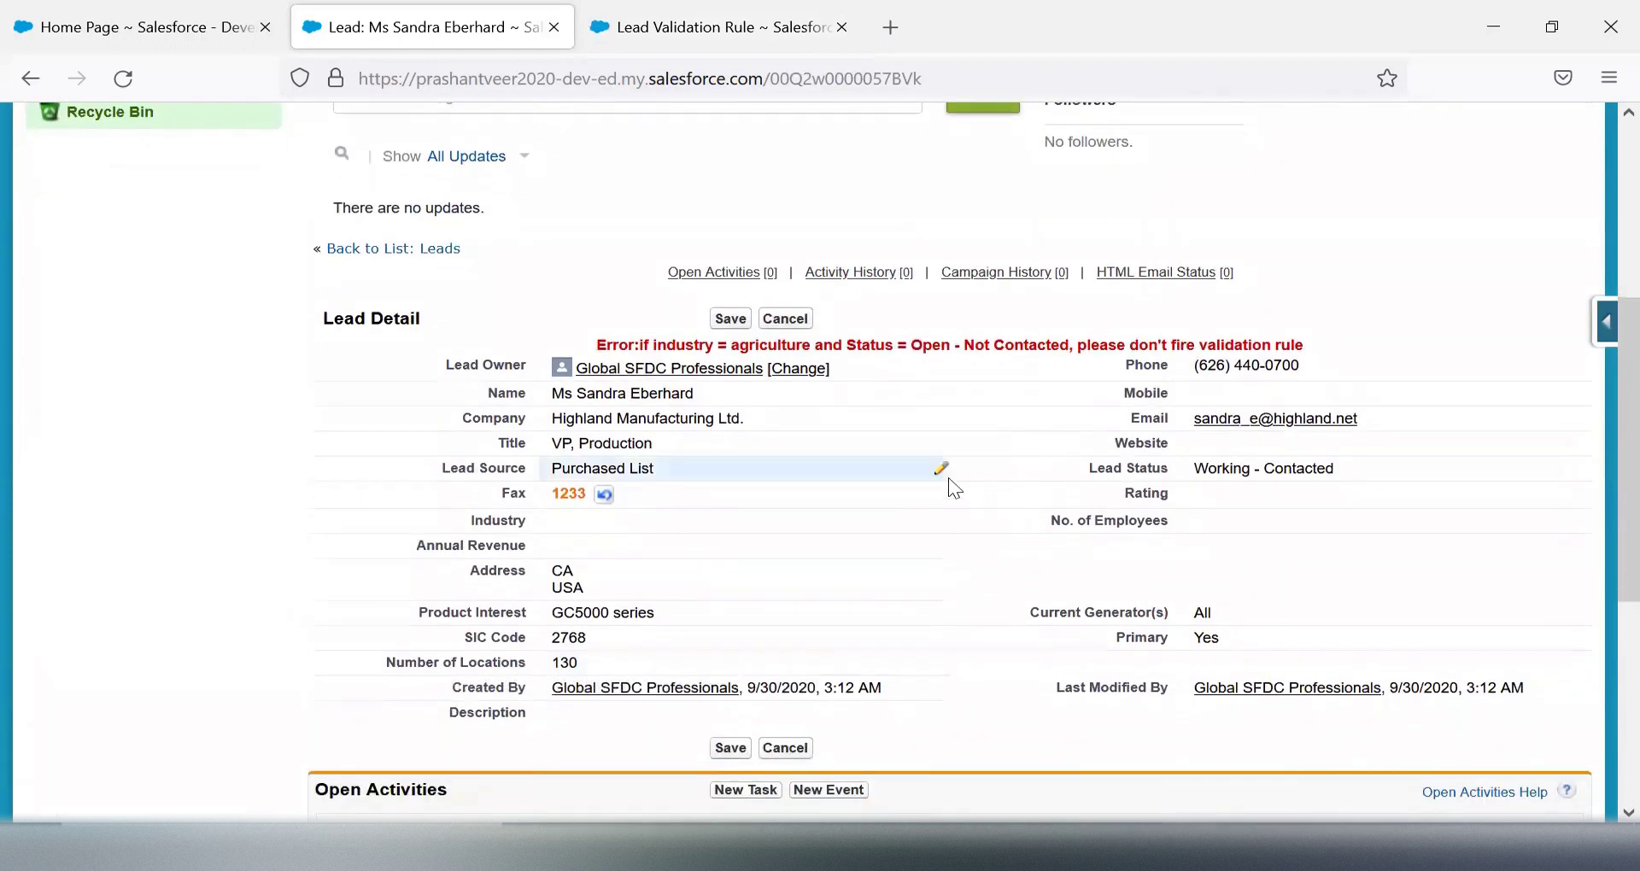